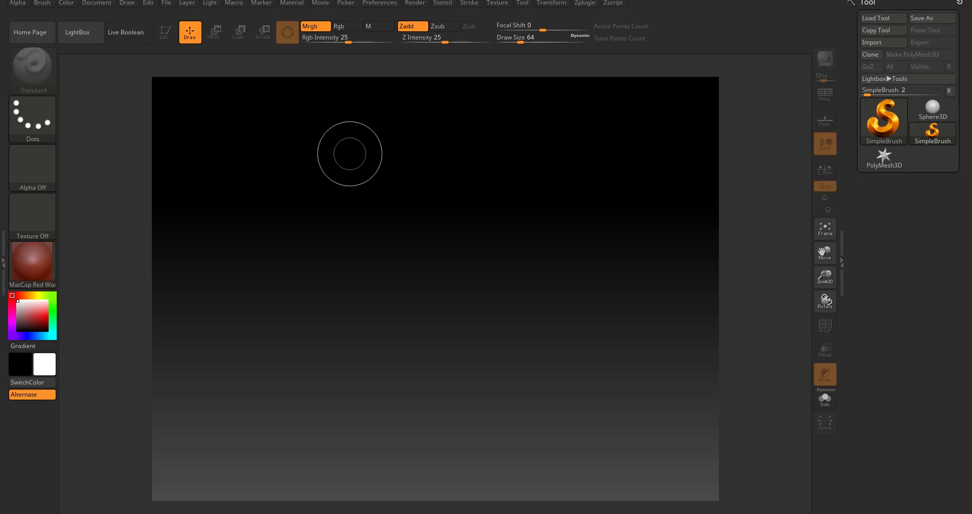
Import the mesh stylized_zbrush.obj from the tutorial_stylized weapon folder
click(870, 46)
click(51, 75)
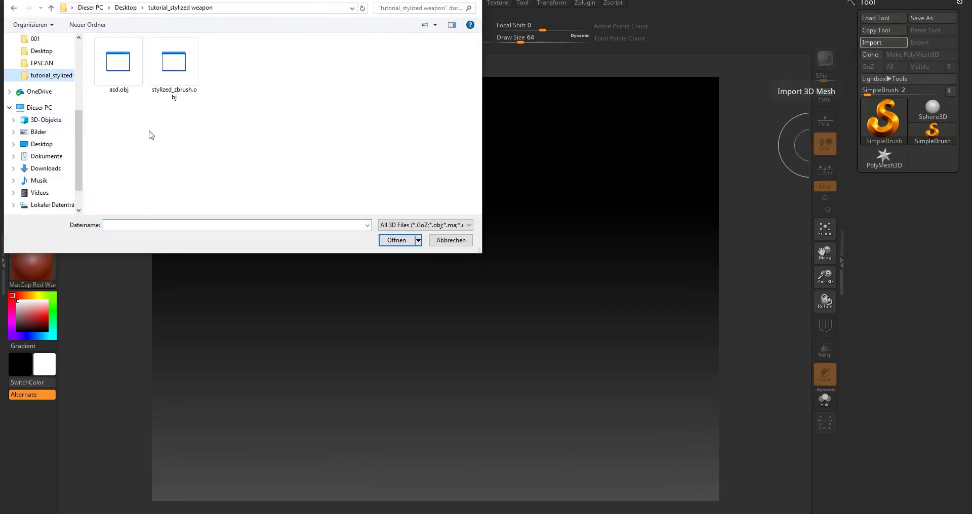
double_click(174, 71)
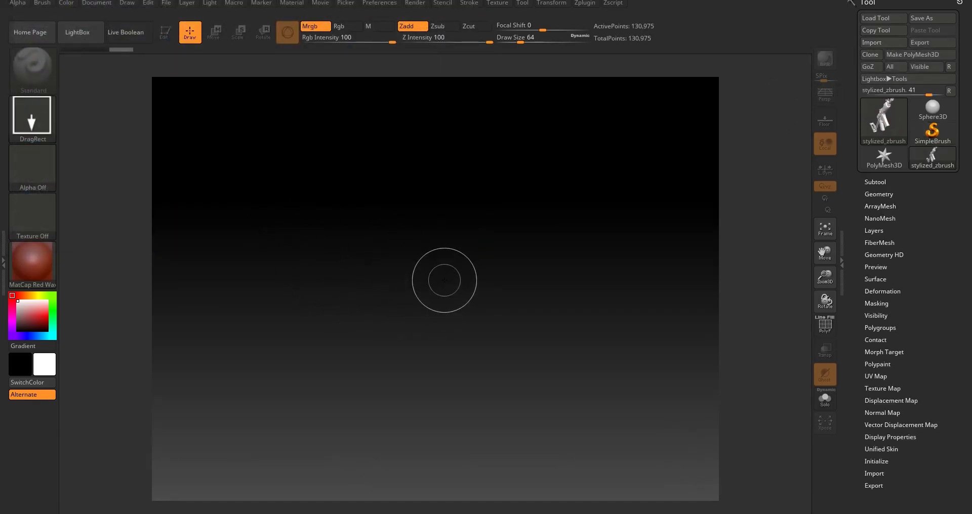
Place the imported rifle on the canvas and turn on Edit mode
drag(427, 292, 428, 324)
drag(500, 513, 499, 509)
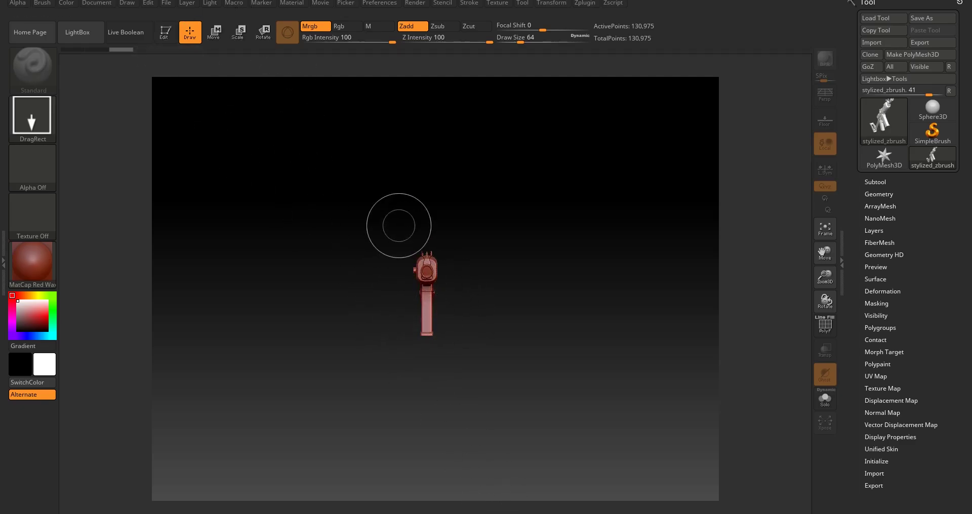
click(160, 43)
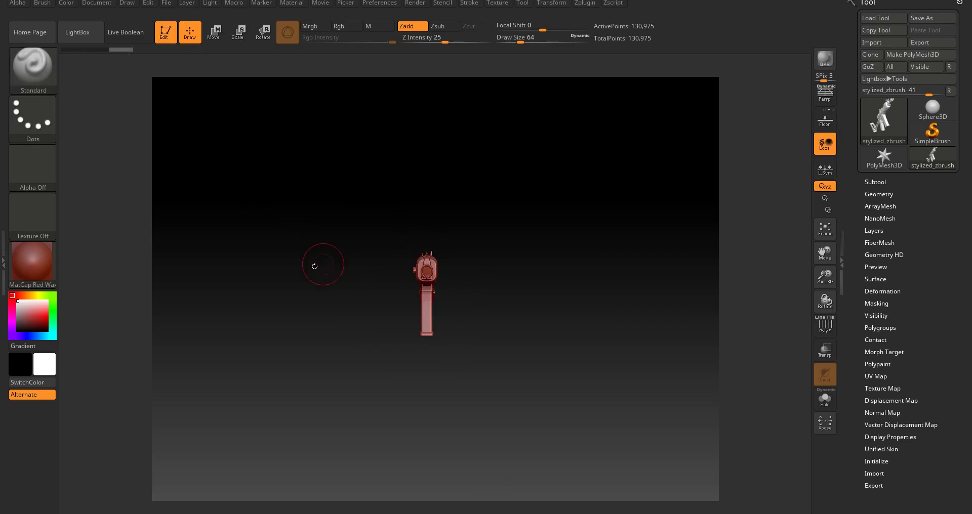
Try the Green Metallic and MAH_Shiny materials on the rifle, viewing it from several angles
drag(296, 256, 58, 231)
click(18, 253)
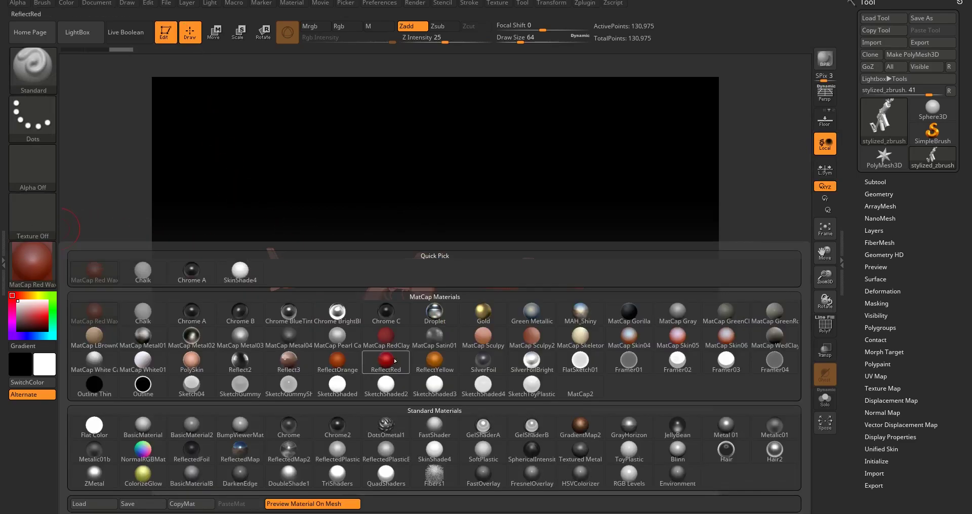
click(530, 318)
ctrl+right_drag(506, 324, 463, 325)
click(10, 259)
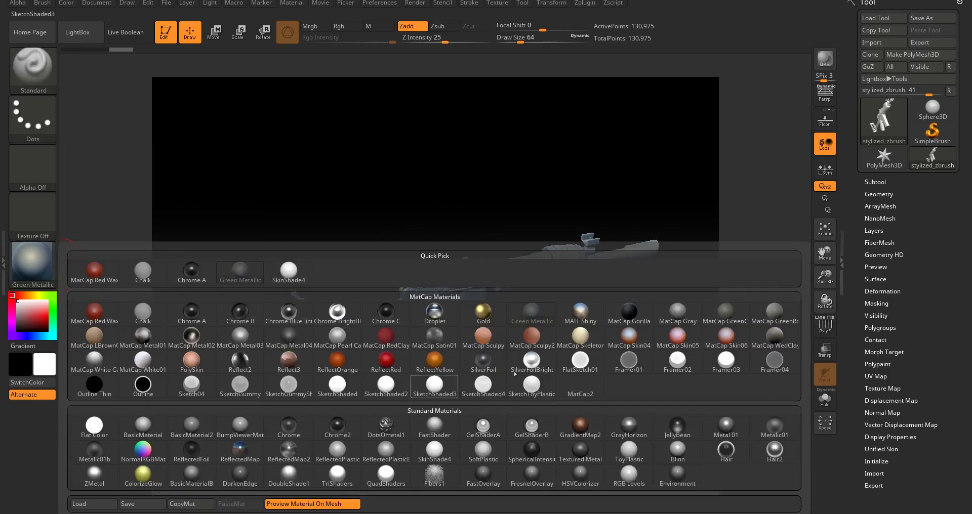
click(575, 321)
right_drag(582, 346, 488, 362)
drag(487, 362, 550, 348)
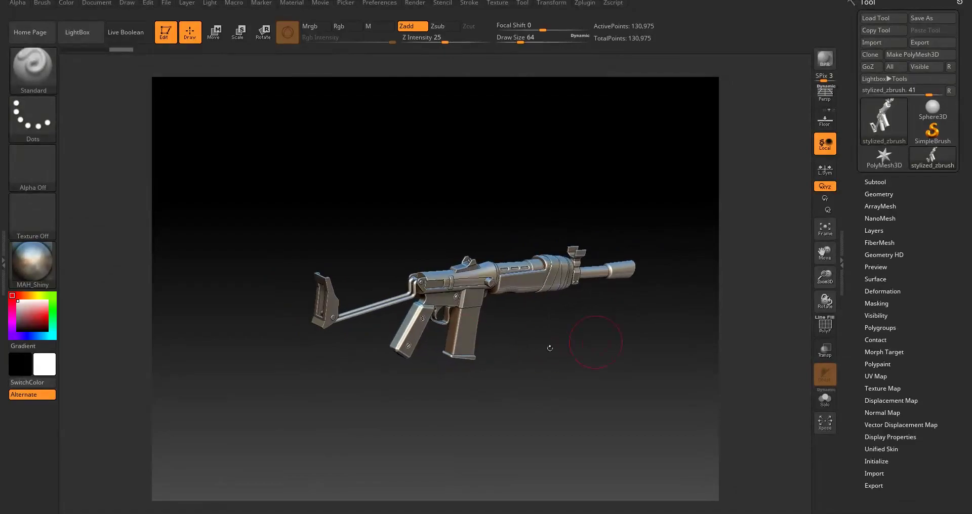
Try the MatCap White C and PolySkin materials on the rifle
click(35, 271)
click(83, 370)
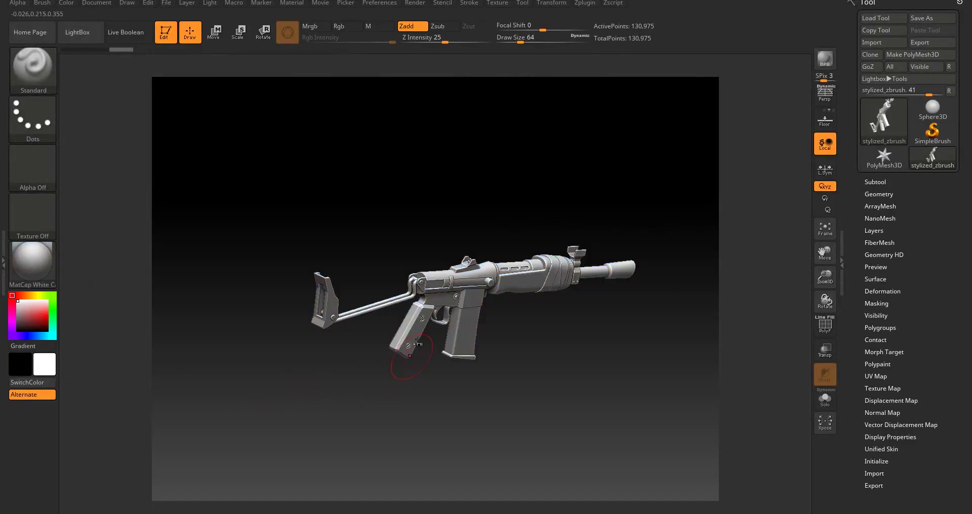
drag(380, 358, 532, 375)
drag(538, 455, 458, 384)
click(35, 269)
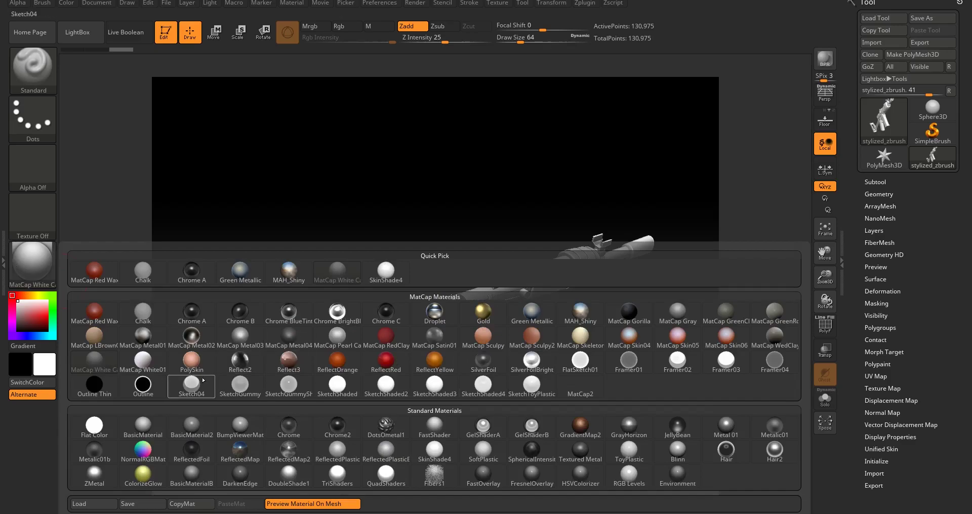
click(191, 361)
drag(264, 380, 246, 316)
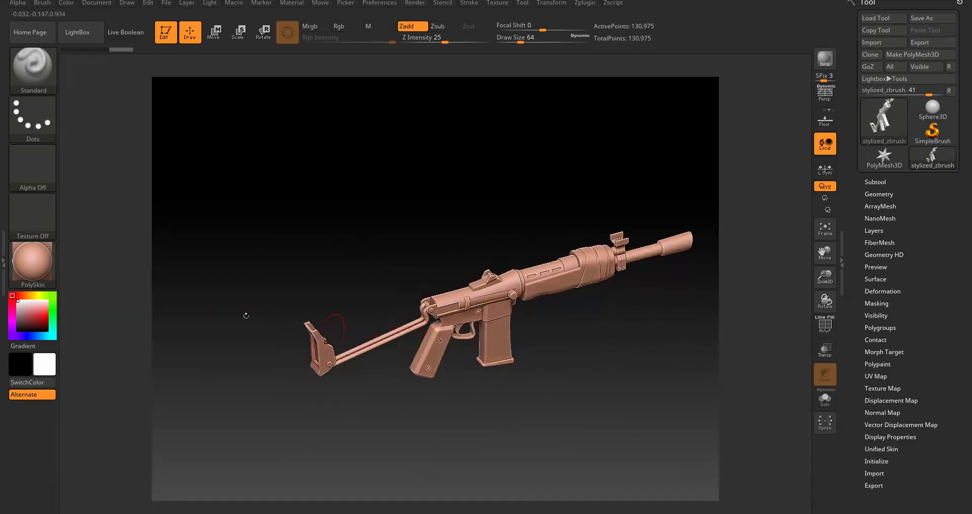
Try the Framer01 material on the rifle and examine its outlined edges from both sides
click(31, 266)
click(619, 365)
ctrl+right_drag(618, 365, 537, 405)
ctrl+right_drag(537, 405, 534, 289)
drag(534, 288, 548, 305)
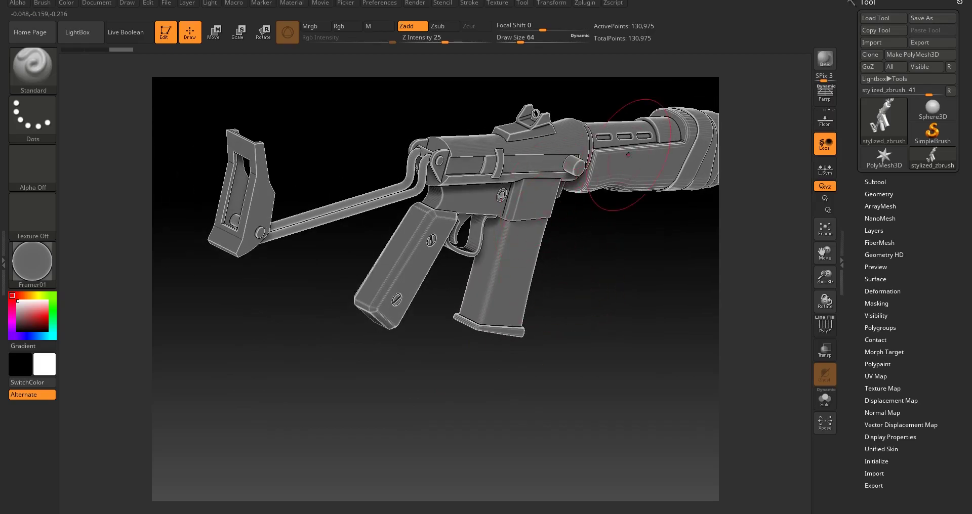
alt+right_drag(628, 155, 577, 231)
ctrl+right_drag(587, 304, 461, 238)
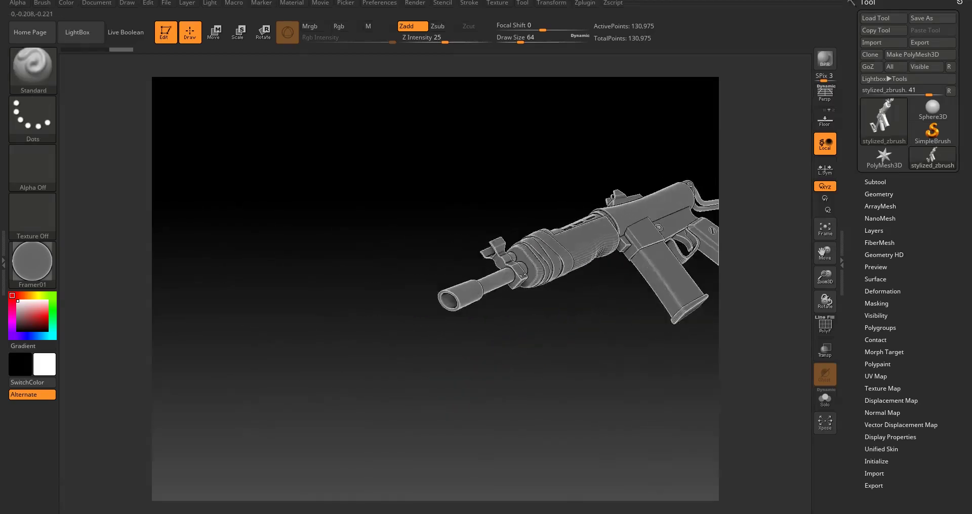
Apply the PolySkin material to the rifle
drag(688, 300, 72, 278)
click(23, 279)
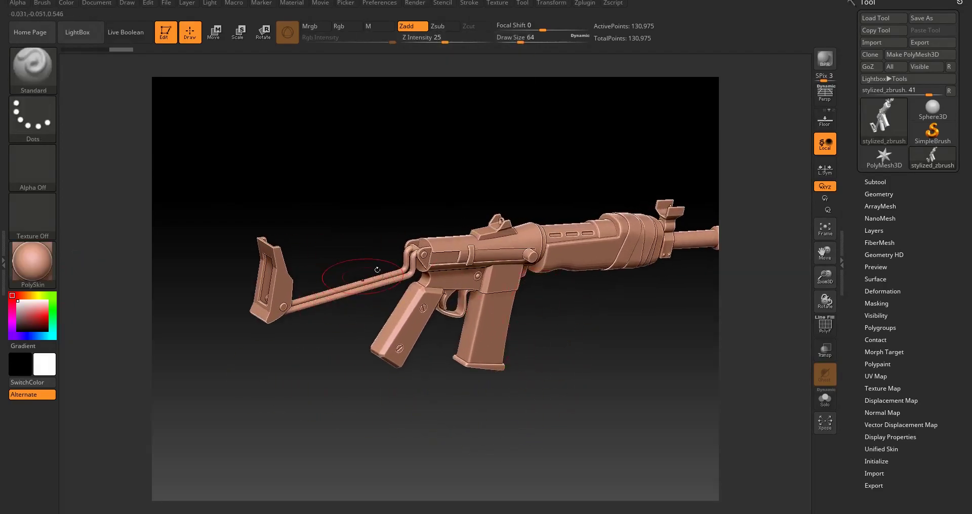
right_drag(377, 270, 385, 306)
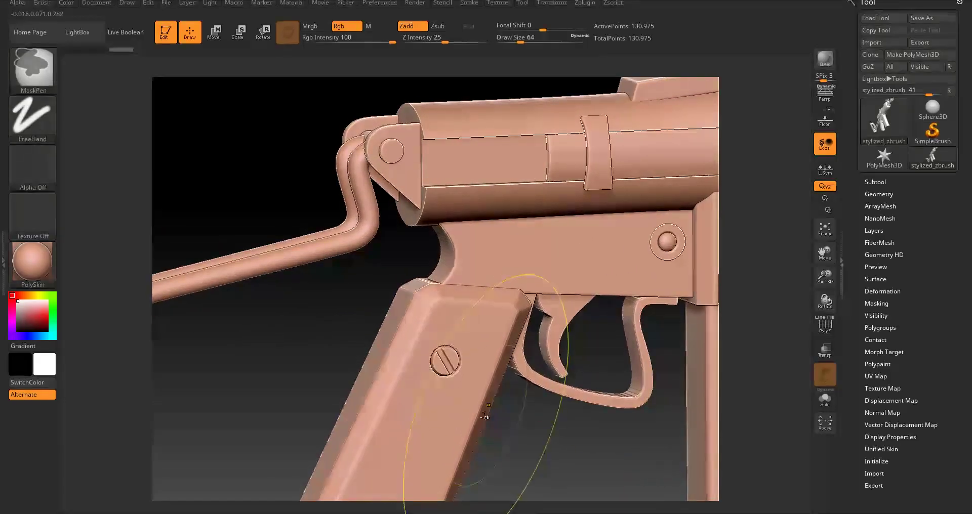
Examine the rifle's polygroups and wireframe with PolyFrame, and check the receiver's hard edges and rivet details up close
click(825, 329)
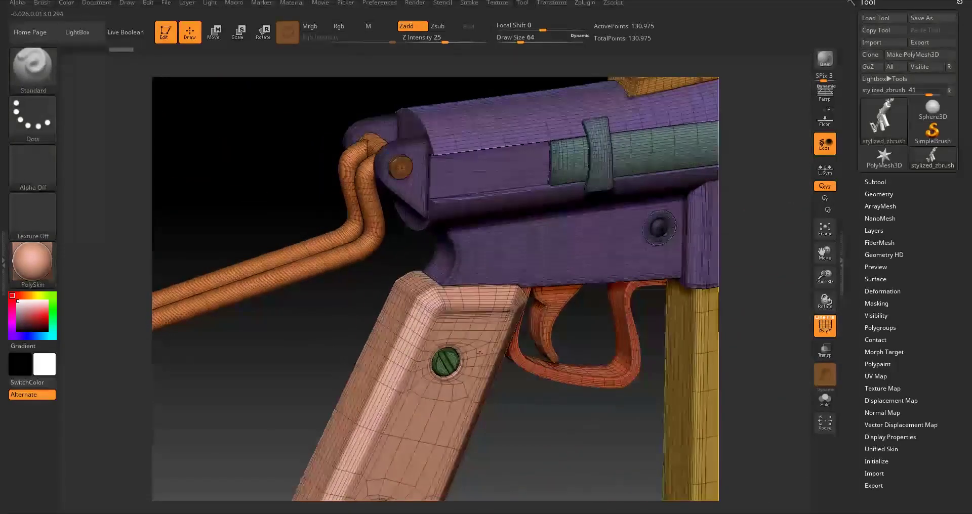
click(826, 328)
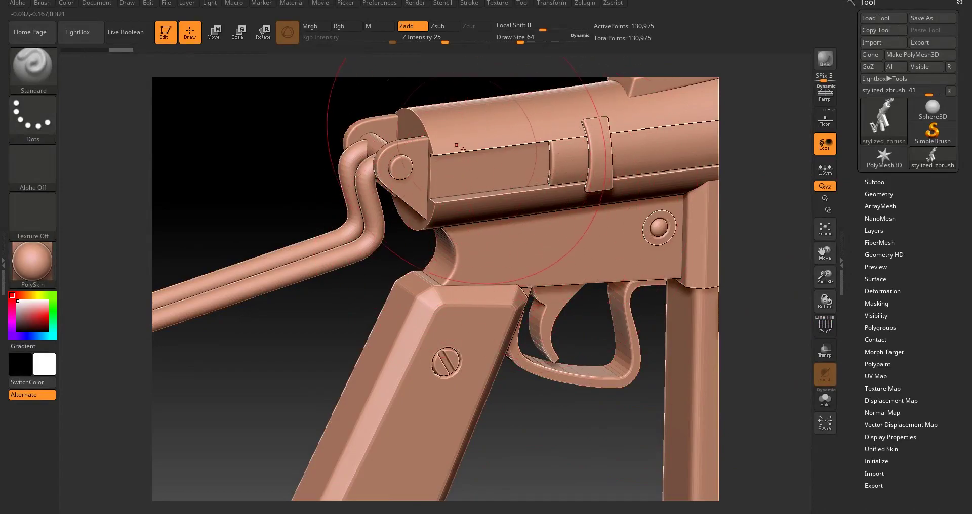
ctrl+right_drag(433, 152, 456, 129)
alt+right_drag(448, 199, 425, 291)
right_drag(388, 202, 424, 244)
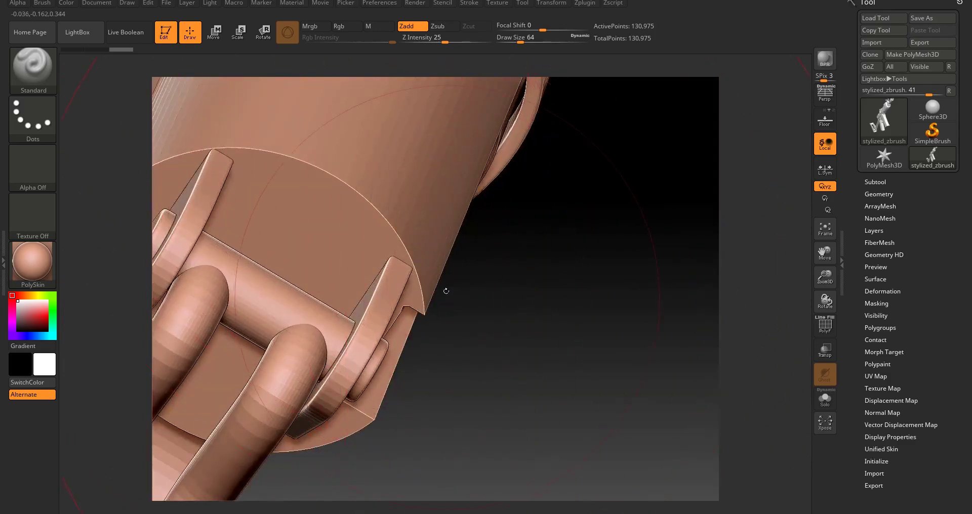
right_drag(446, 291, 383, 160)
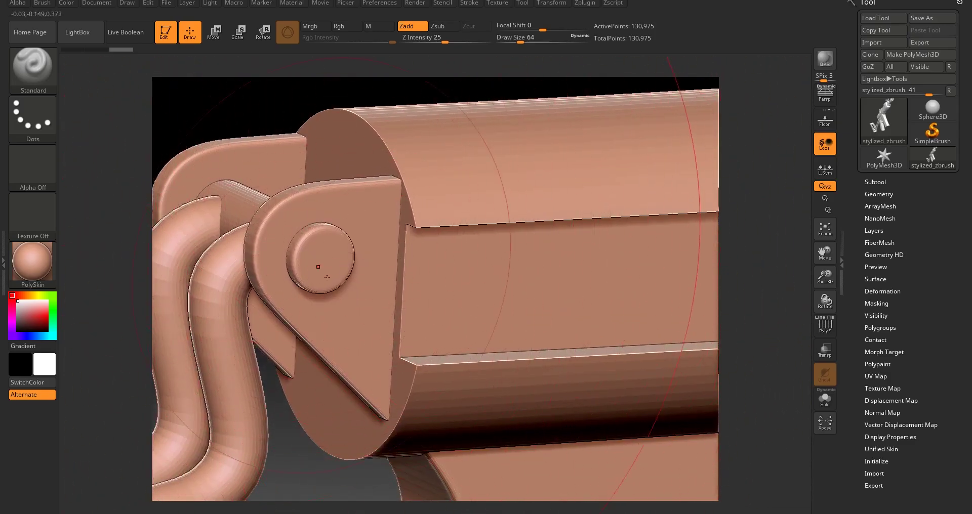
right_drag(369, 197, 517, 323)
alt+right_drag(549, 278, 352, 308)
mouse_move(548, 334)
alt+right_down()
mouse_move(443, 275)
mouse_move(388, 210)
alt+right_up()
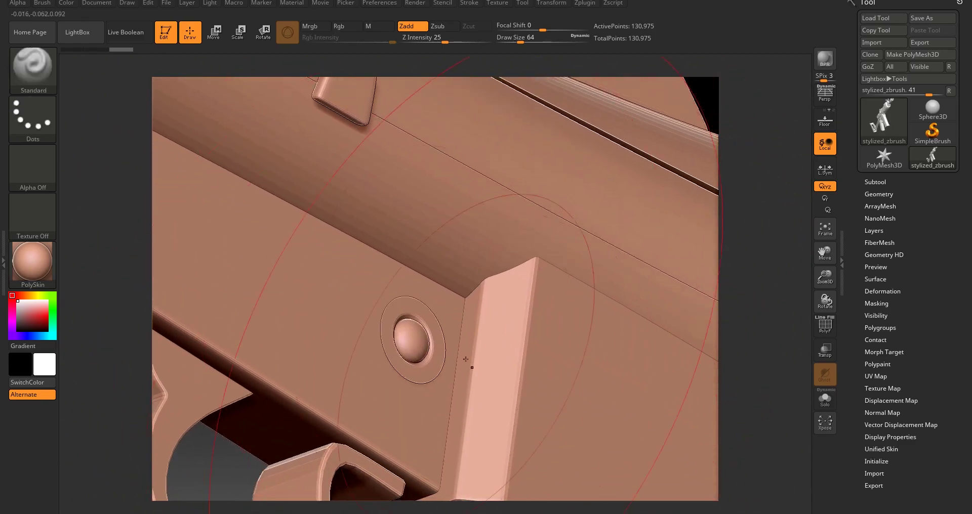
right_drag(458, 313, 540, 329)
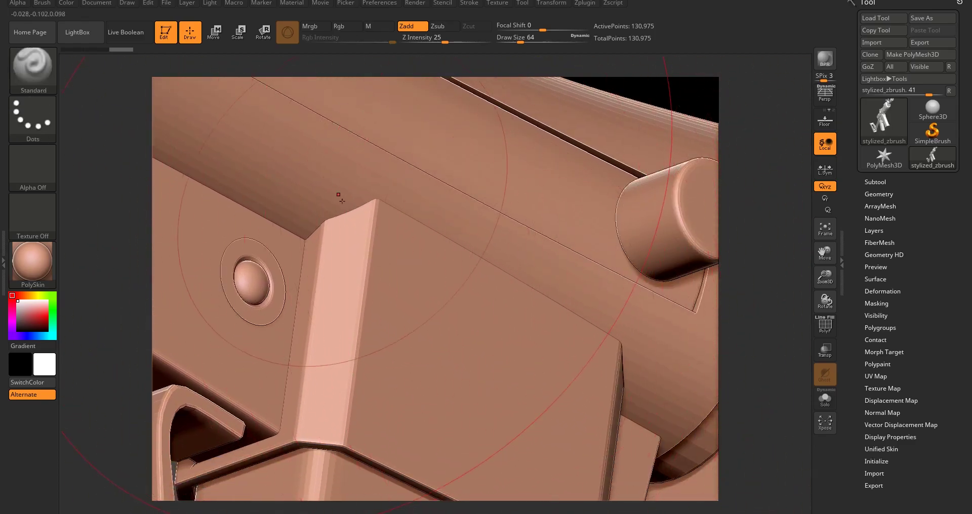
mouse_move(453, 253)
ctrl+right_down()
mouse_move(436, 218)
mouse_move(324, 263)
ctrl+right_up()
alt+right_drag(304, 253, 407, 375)
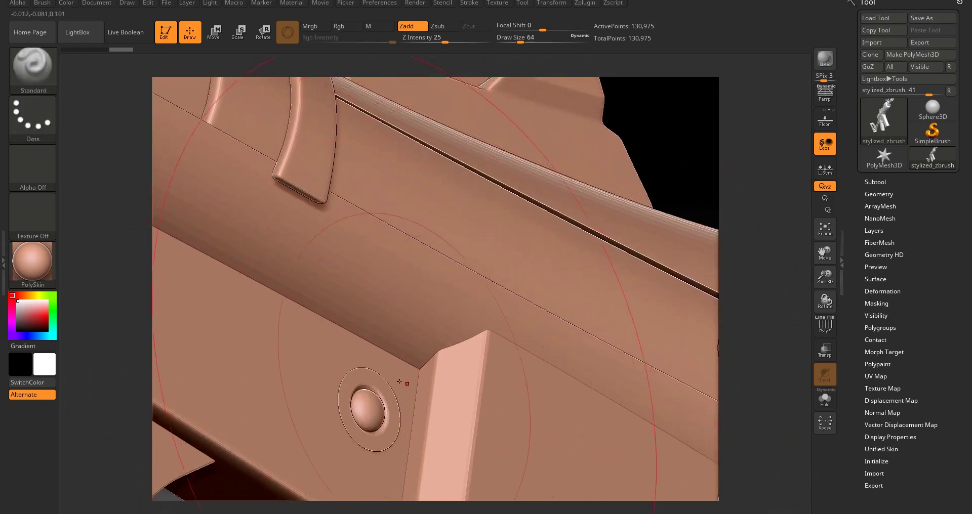
Try to DynaMesh the whole rifle as one mesh at resolution 2048 with Blur 0
click(872, 194)
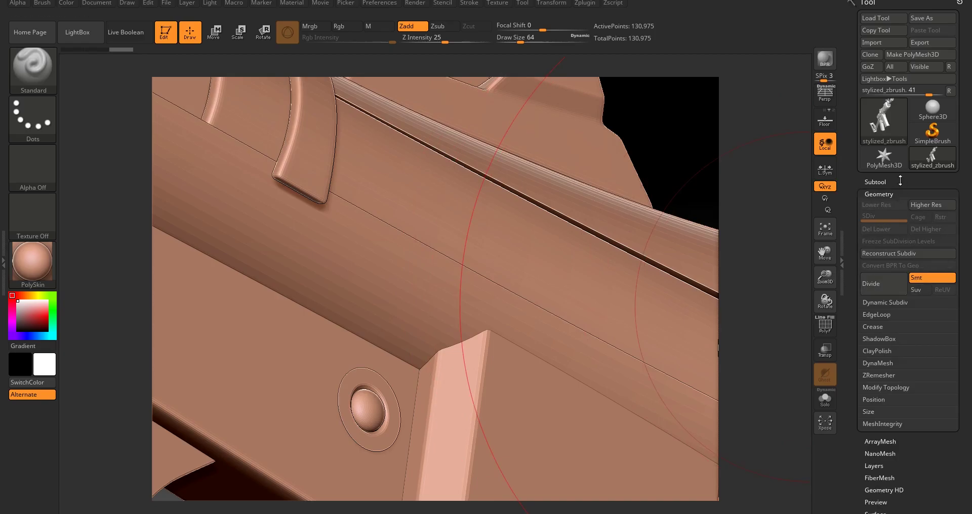
click(878, 363)
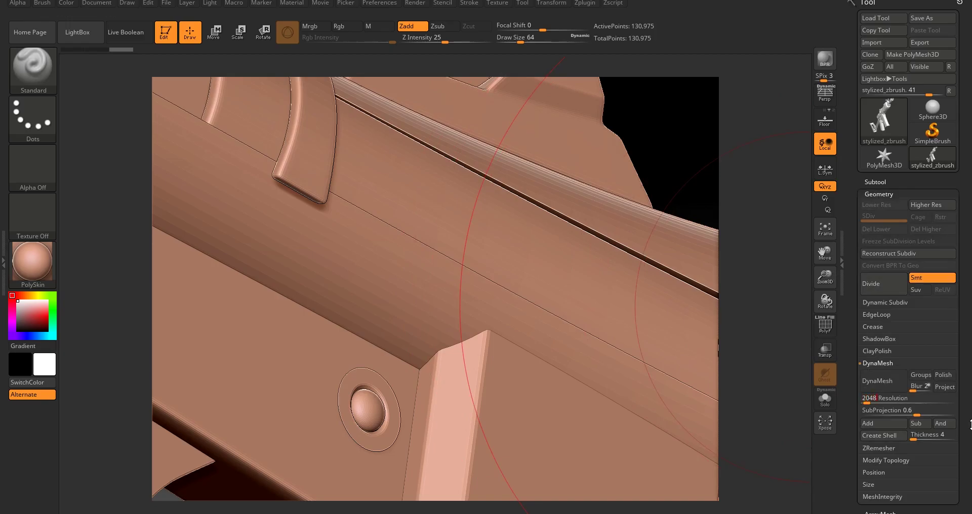
click(895, 404)
drag(914, 388, 803, 375)
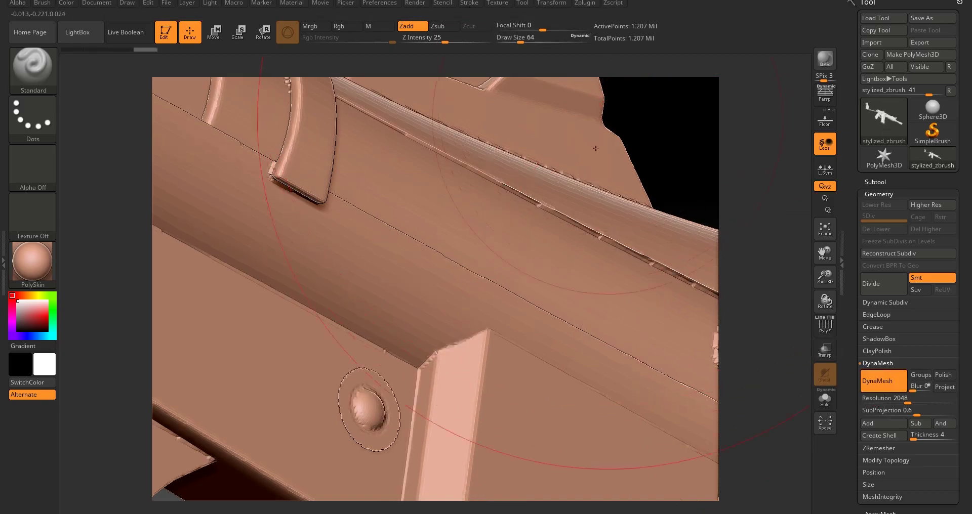
ctrl+right_drag(531, 304, 405, 278)
key(ctrl+z)
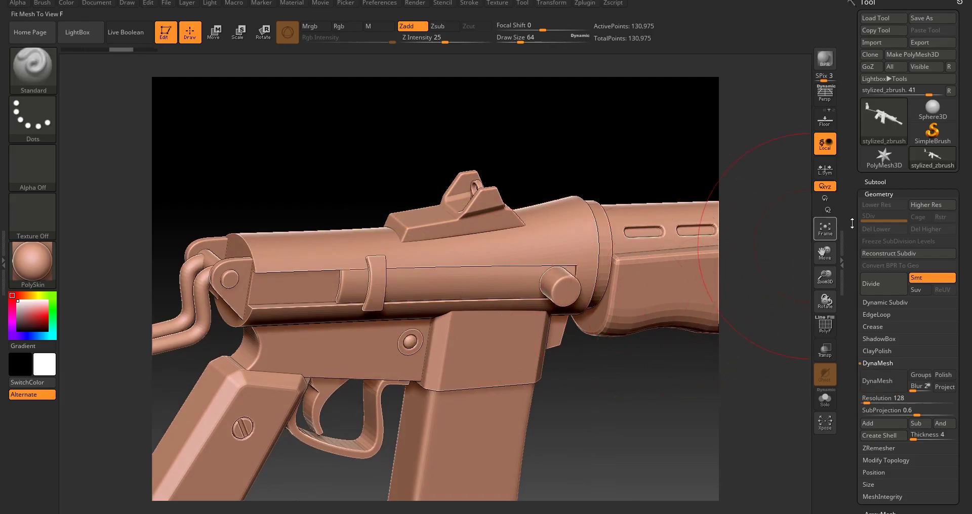
Split the rifle into separate subtools with Groups Split
click(873, 184)
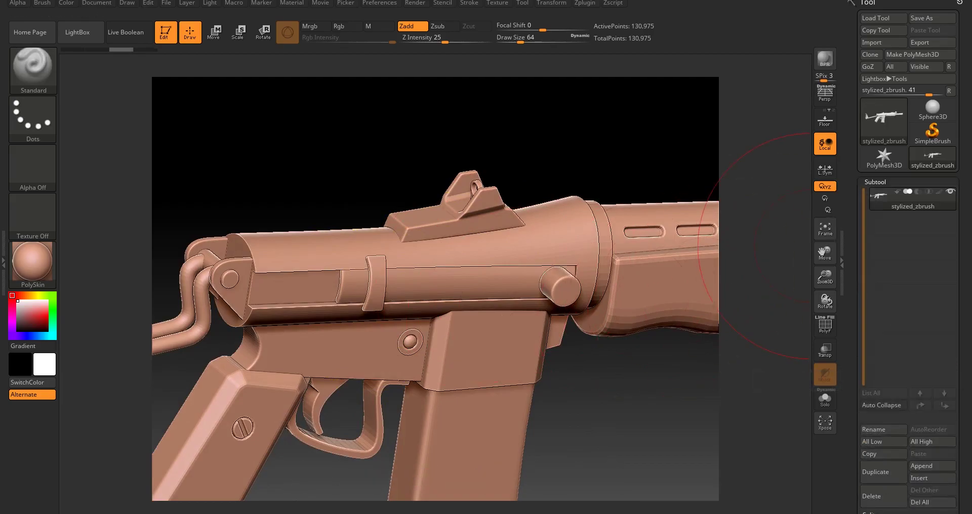
click(816, 494)
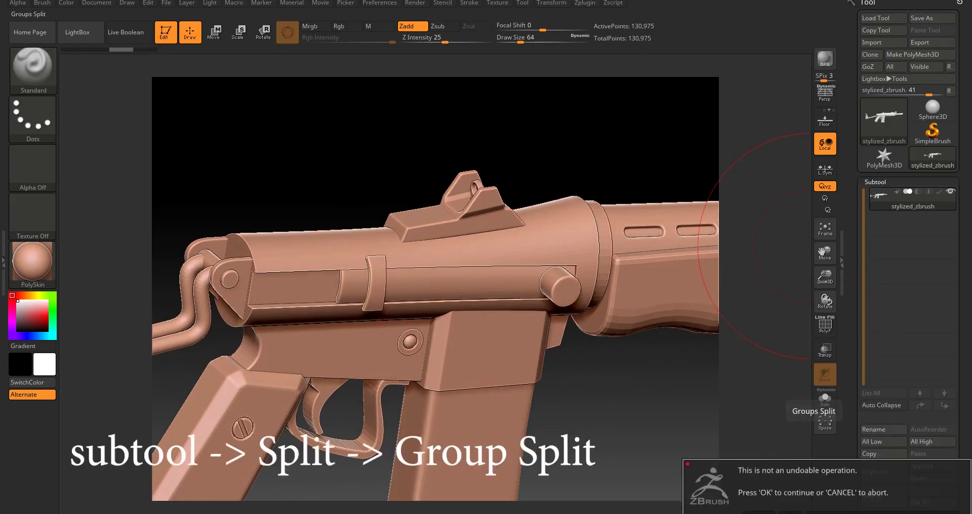
click(790, 513)
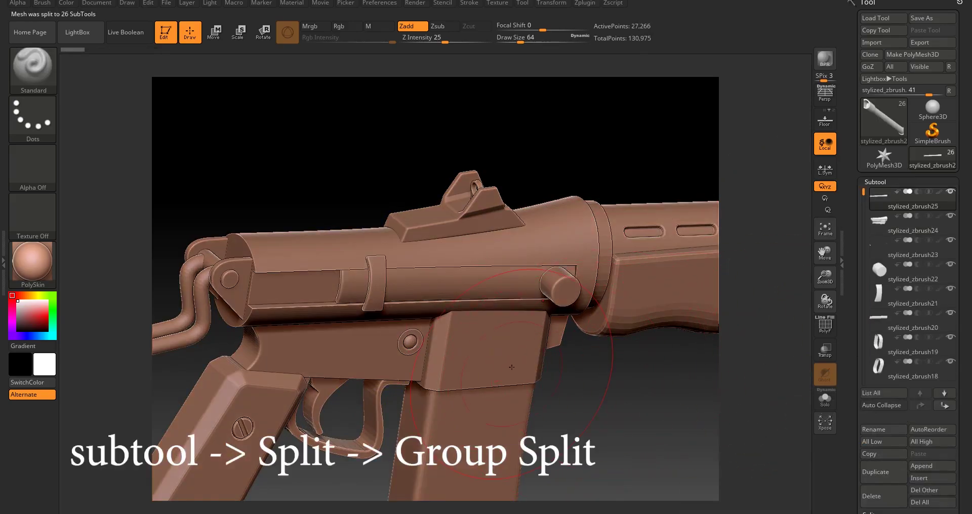
Make the receiver the active subtool and DynaMesh it at resolution 2048
right_drag(511, 368, 478, 303)
alt+click(396, 338)
mouse_move(392, 339)
right_down()
mouse_move(494, 412)
mouse_move(489, 377)
right_up()
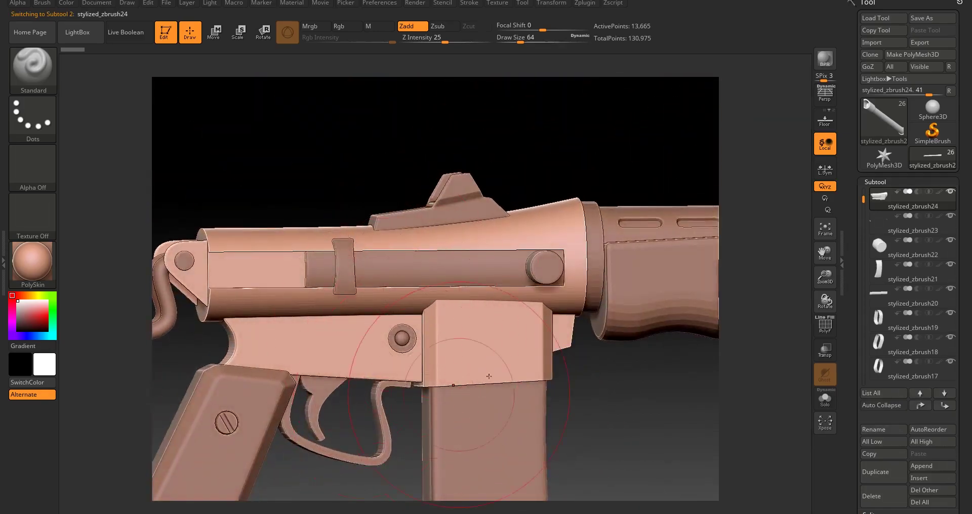
click(886, 182)
click(875, 194)
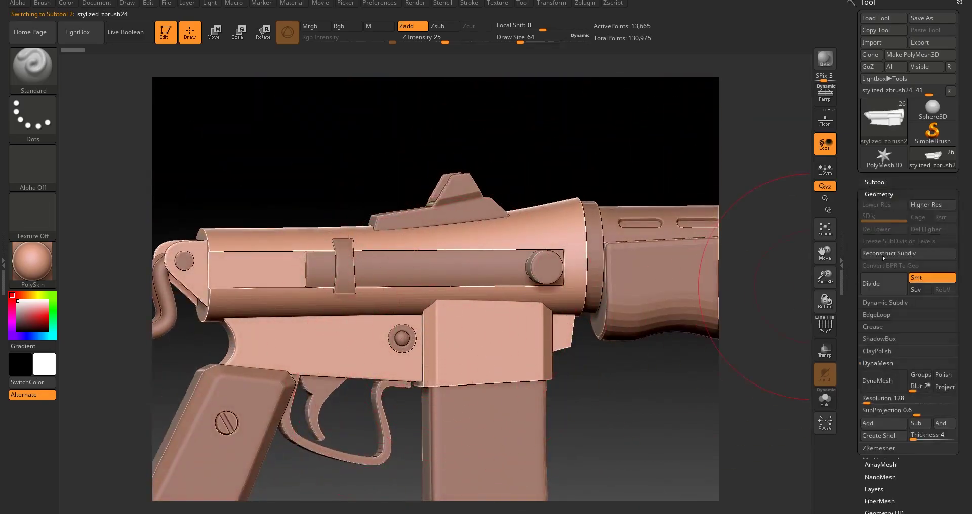
click(897, 402)
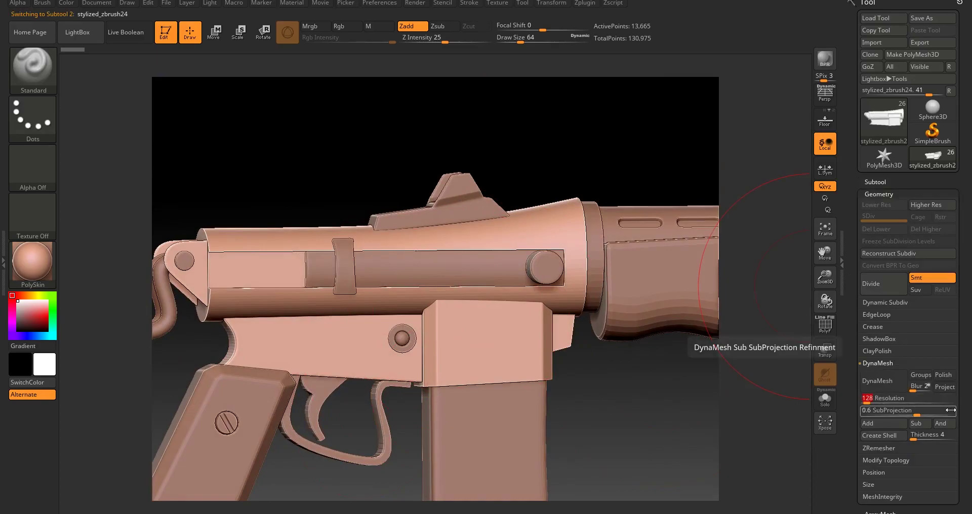
text(2048)
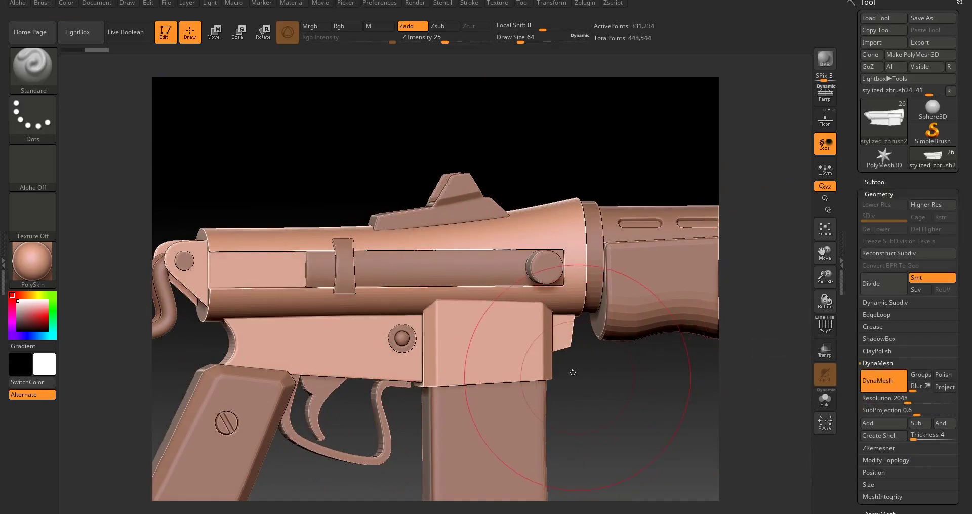
Compare materials on the rifle by trying MAH_Shiny, and settle on MatCap White Cavity
right_drag(467, 351, 536, 390)
mouse_move(362, 339)
right_down()
mouse_move(413, 343)
mouse_move(402, 317)
right_up()
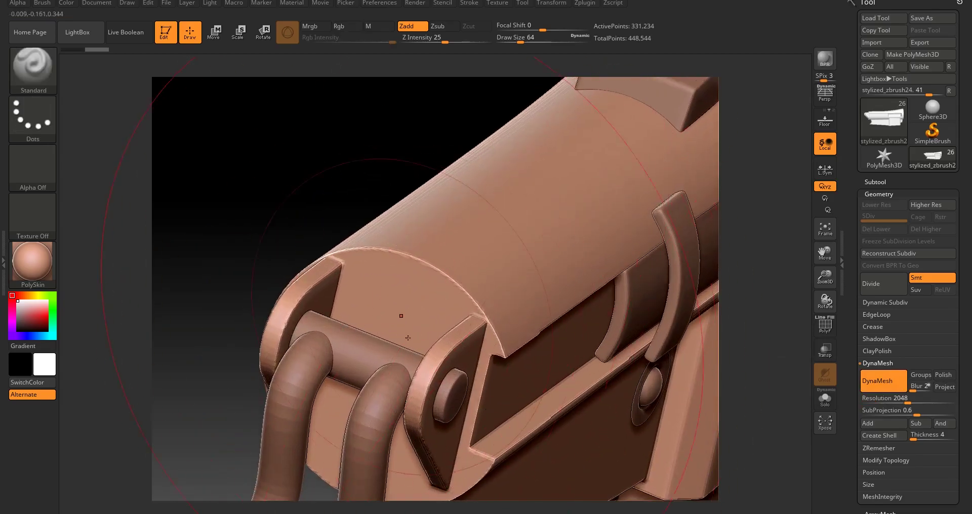
mouse_move(477, 267)
ctrl+right_down()
mouse_move(463, 336)
mouse_move(433, 228)
ctrl+right_up()
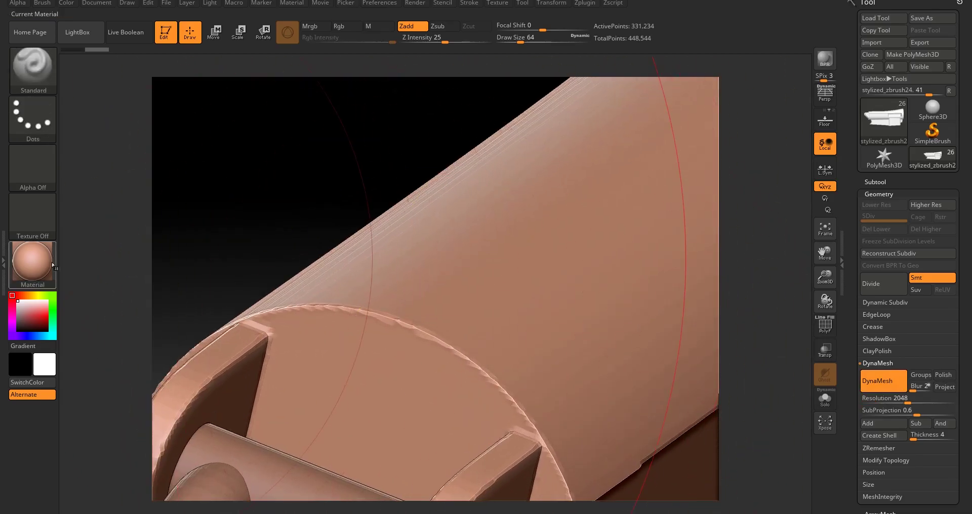
key(m)
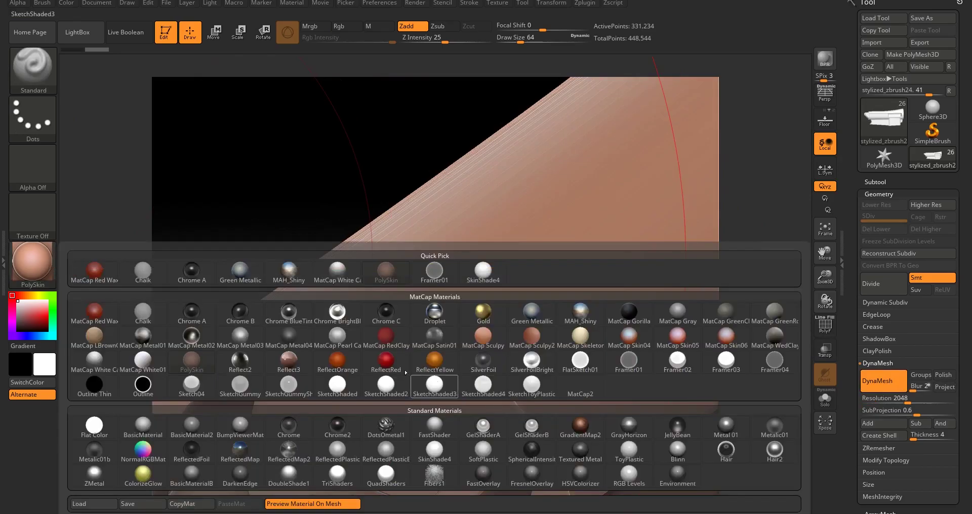
click(545, 333)
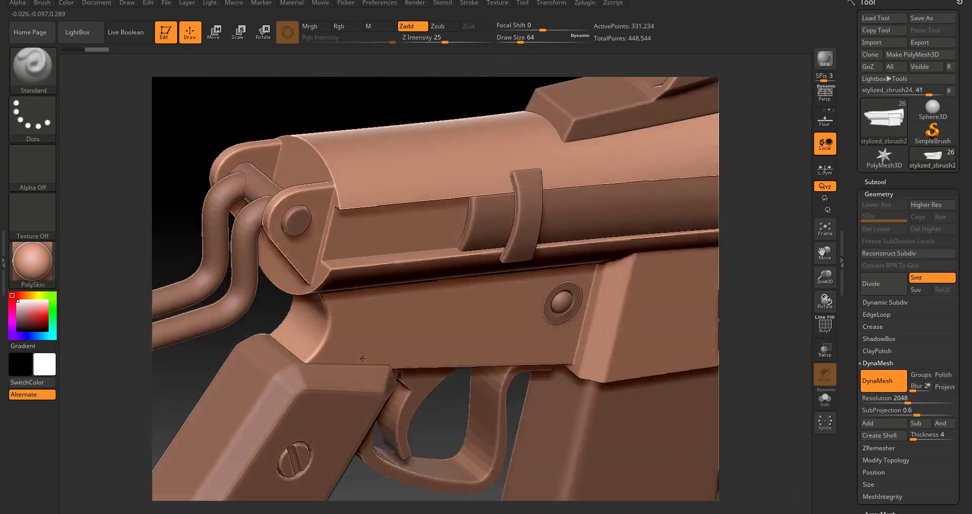
right_drag(362, 359, 324, 284)
click(22, 277)
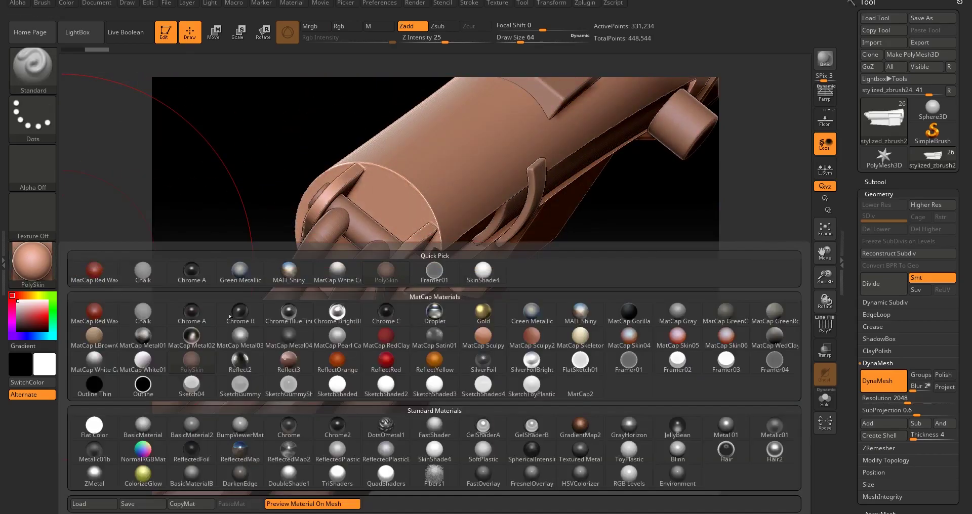
click(595, 321)
right_drag(589, 320, 430, 294)
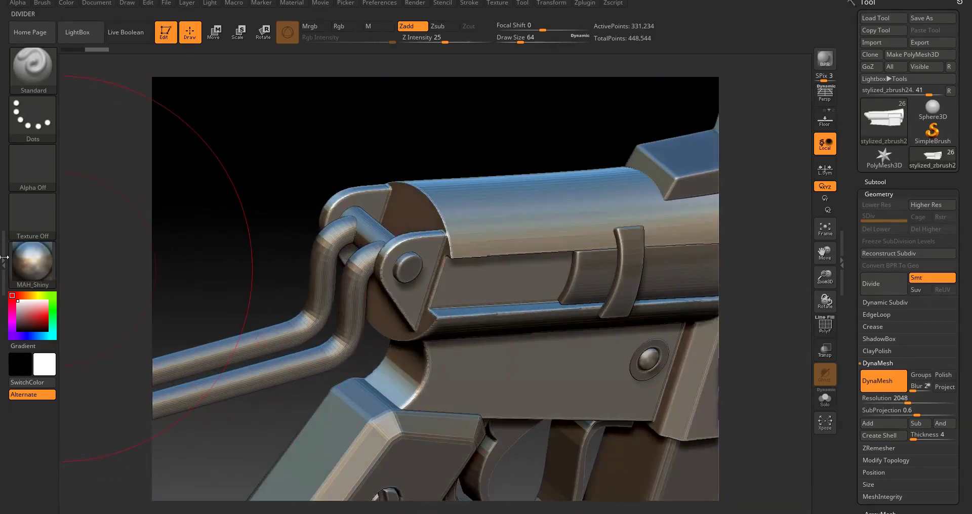
click(30, 265)
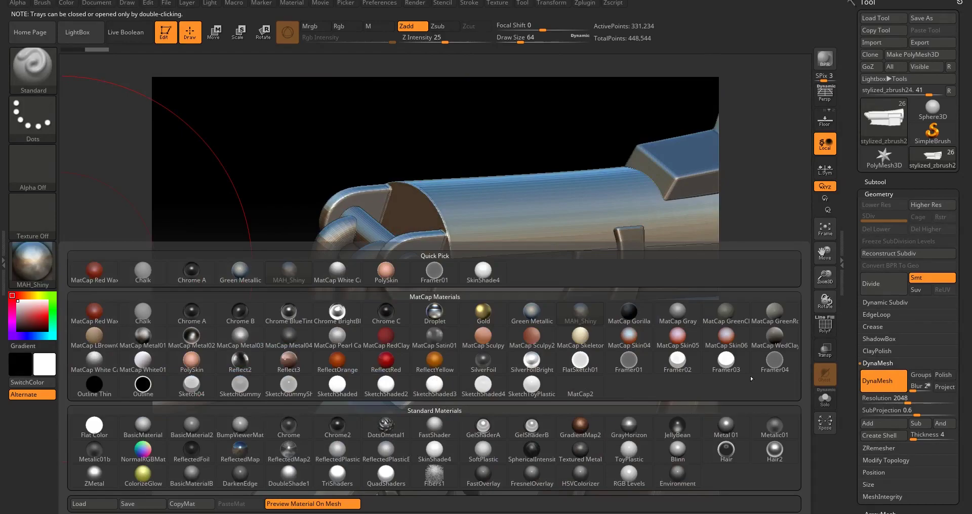
click(105, 359)
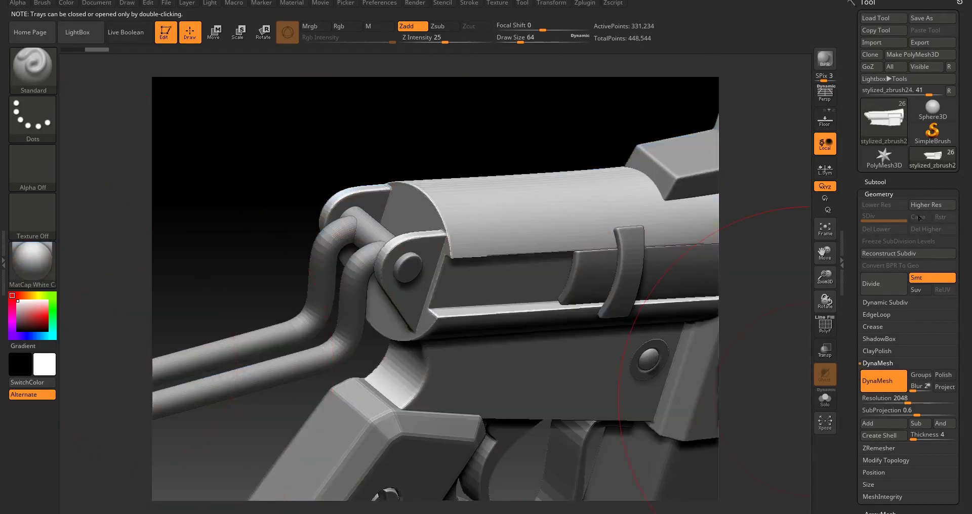
Smooth the DynaMeshed receiver with a Polish deformation of 2
click(891, 196)
click(884, 292)
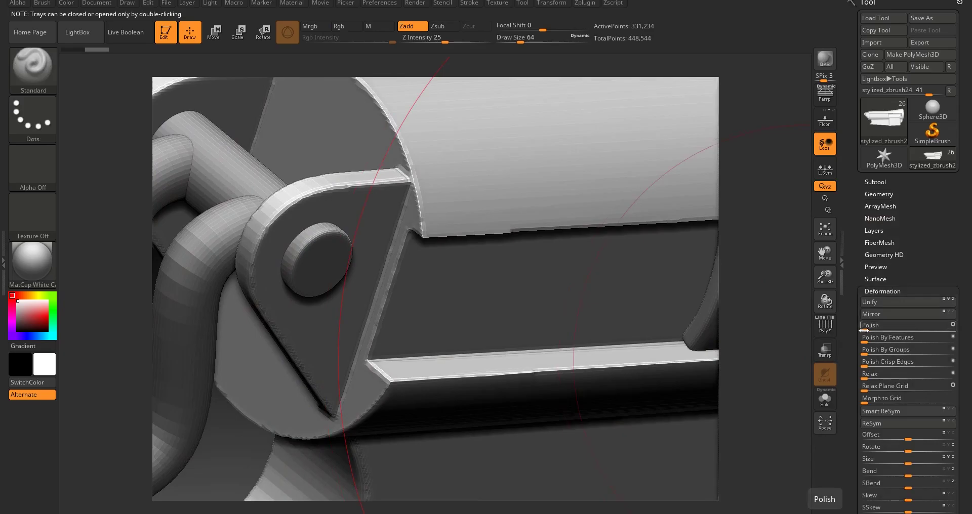
drag(863, 331, 865, 331)
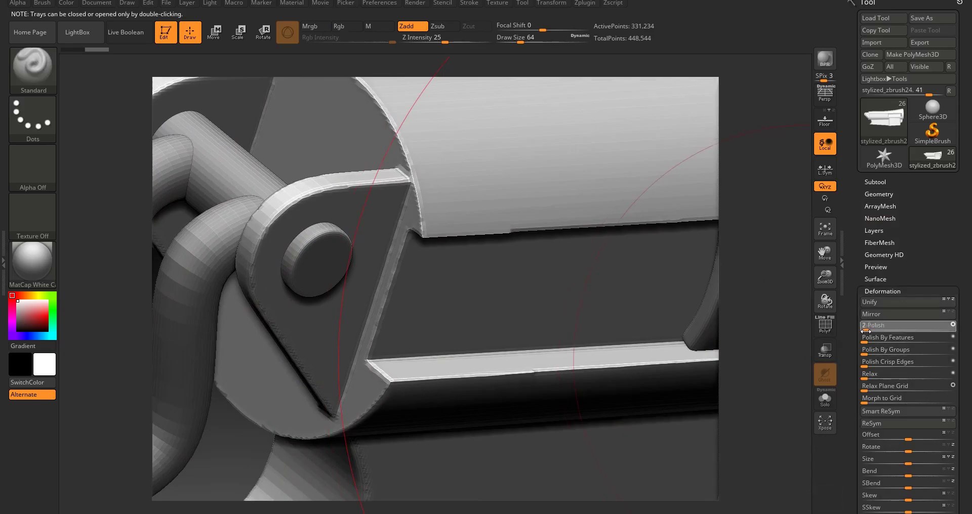
Examine the receiver's polished edges and curved surface from several angles and up close
ctrl+right_drag(412, 349, 467, 376)
ctrl+right_drag(540, 309, 565, 473)
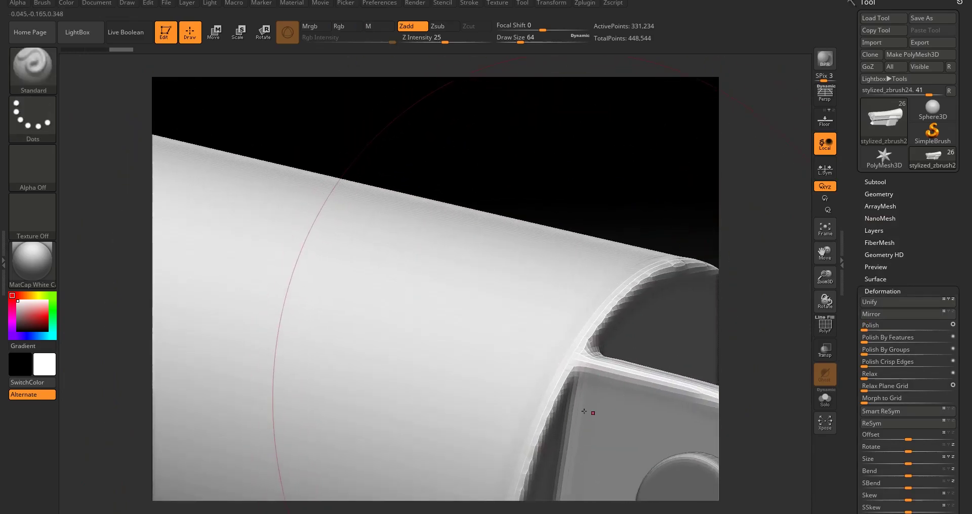
ctrl+right_drag(586, 412, 598, 324)
right_drag(597, 324, 428, 379)
alt+right_drag(711, 324, 467, 359)
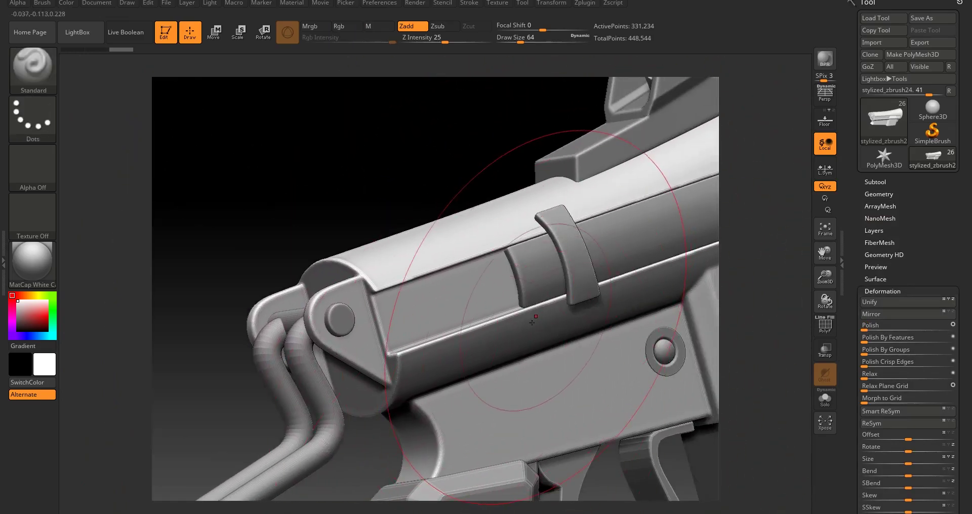
ctrl+right_drag(366, 254, 362, 375)
ctrl+right_drag(458, 405, 454, 375)
alt+right_drag(658, 400, 574, 344)
ctrl+right_drag(557, 195, 570, 260)
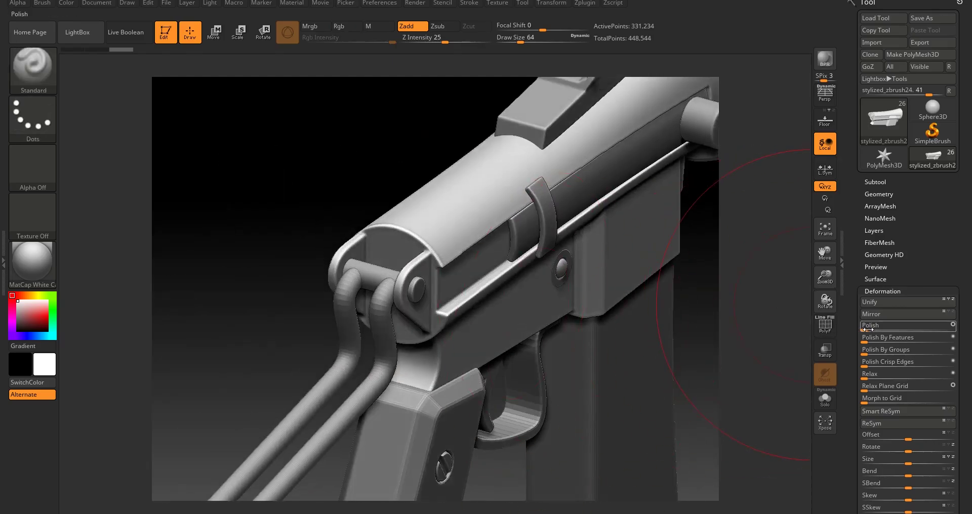
drag(867, 330, 864, 336)
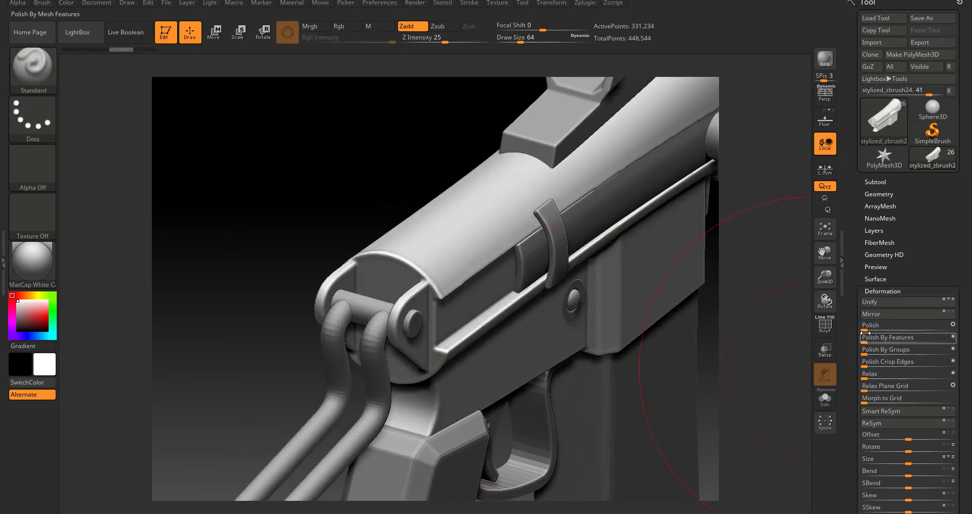
drag(864, 330, 864, 329)
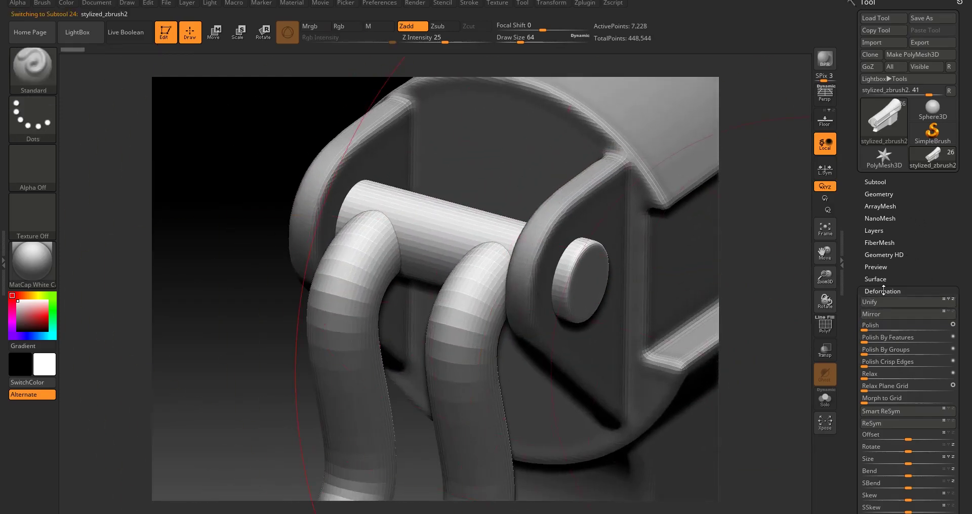
DynaMesh the twin-rod stock arm at resolution 2048 and smooth it with a Polish deformation of 2
click(884, 291)
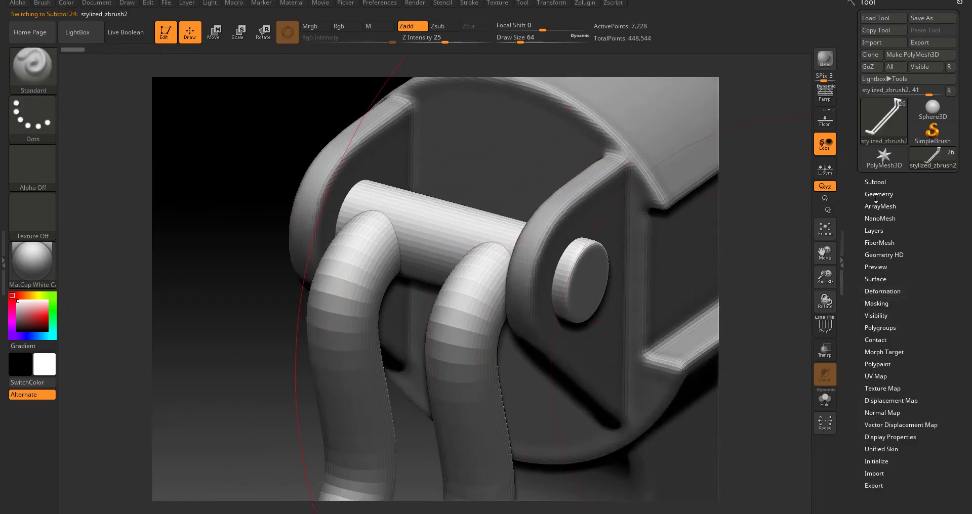
click(878, 194)
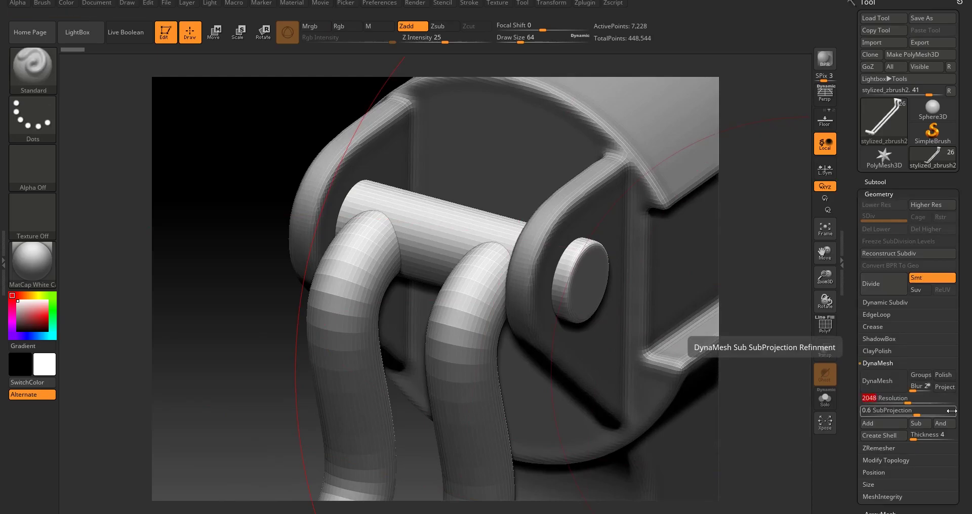
click(883, 382)
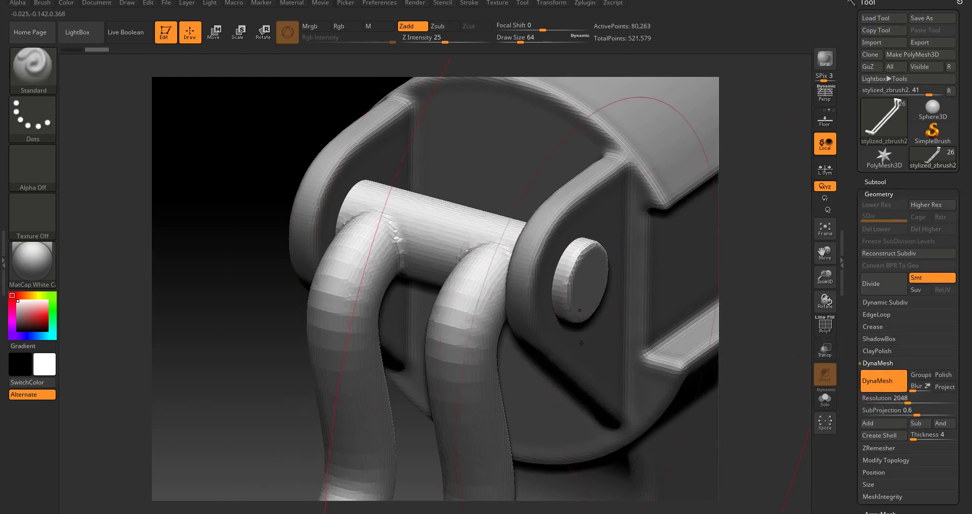
click(887, 193)
click(880, 291)
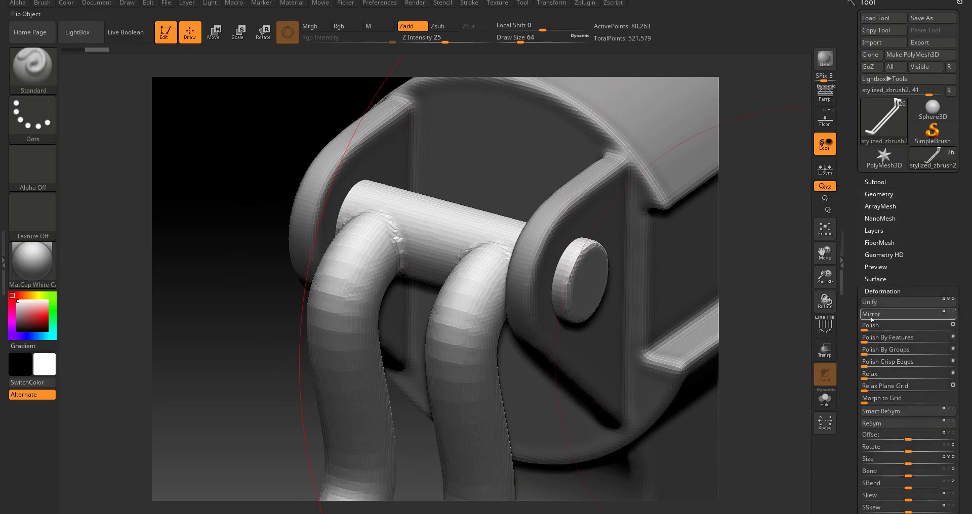
drag(865, 330, 866, 330)
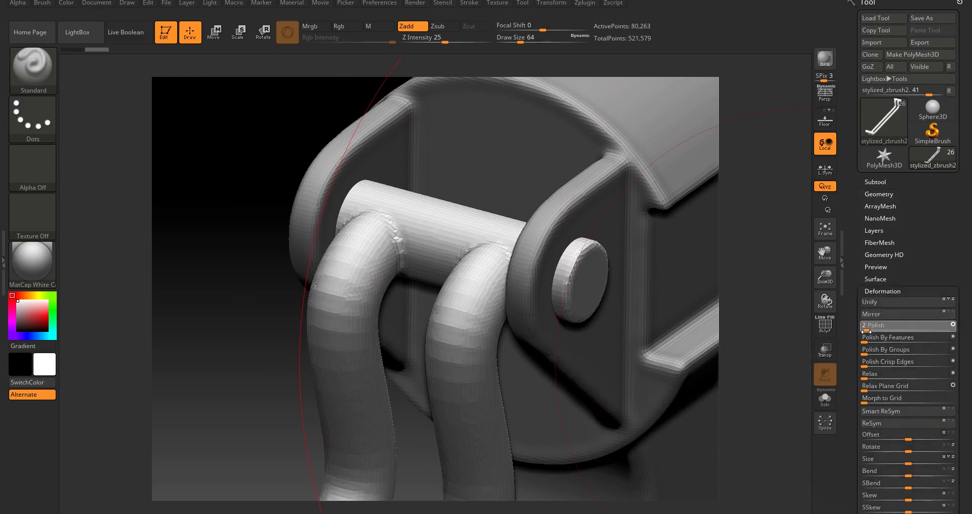
Examine the polished stock arm at both hinge ends and along its two rods
ctrl+right_drag(561, 298, 576, 318)
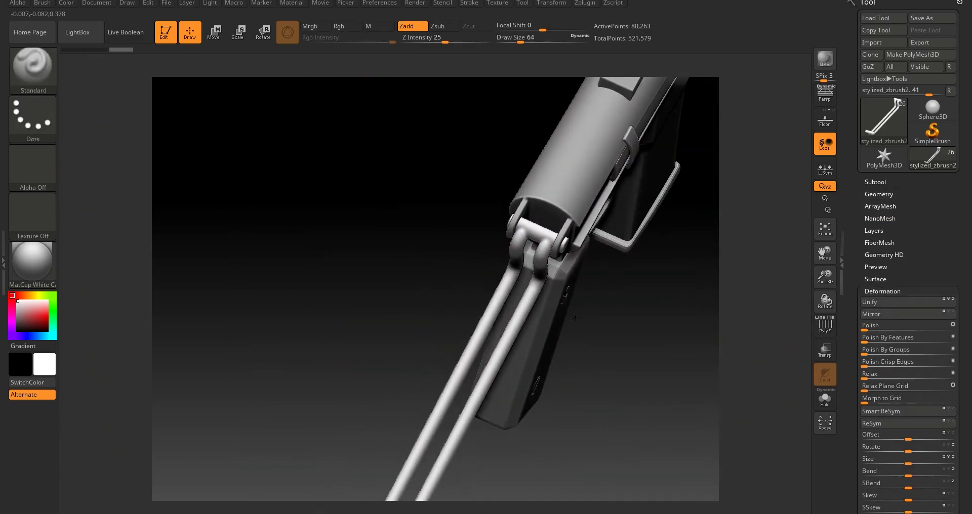
drag(575, 318, 555, 393)
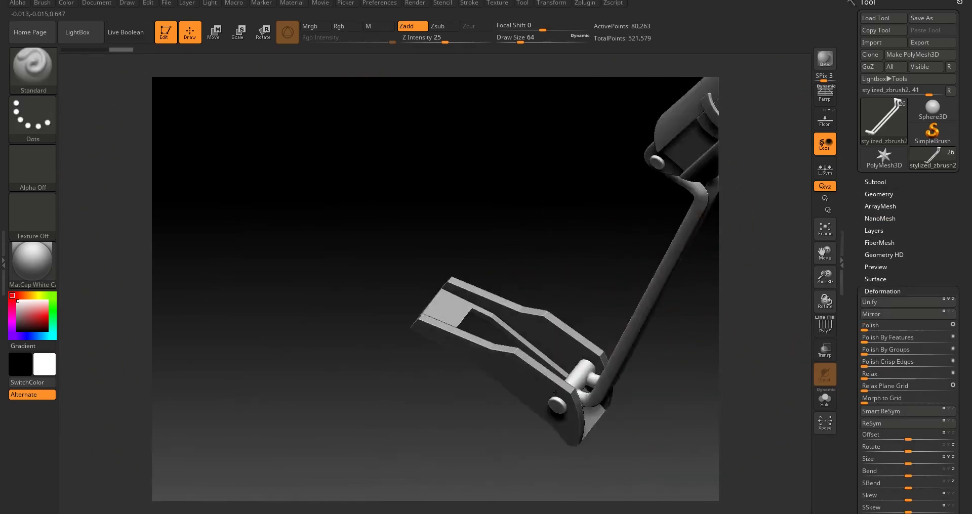
ctrl+right_drag(555, 393, 583, 362)
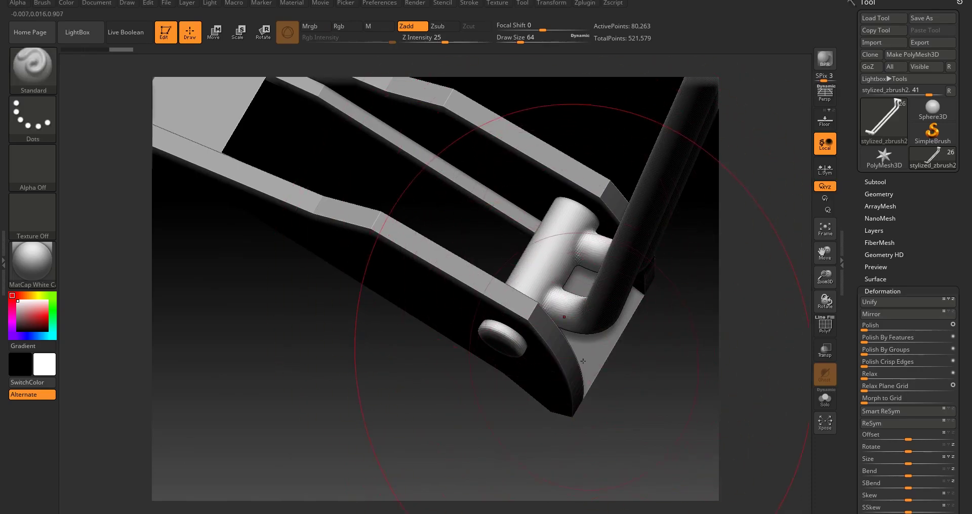
mouse_move(547, 388)
ctrl+right_down()
mouse_move(553, 223)
mouse_move(550, 352)
mouse_move(524, 344)
mouse_move(572, 405)
mouse_move(501, 357)
ctrl+right_up()
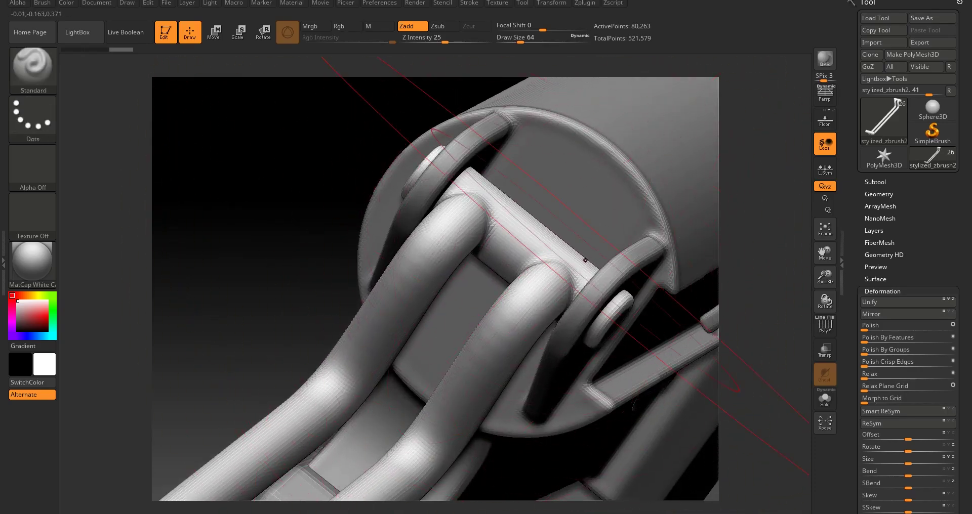
mouse_move(562, 248)
ctrl+right_down()
mouse_move(527, 253)
mouse_move(503, 224)
ctrl+right_up()
drag(554, 396, 568, 348)
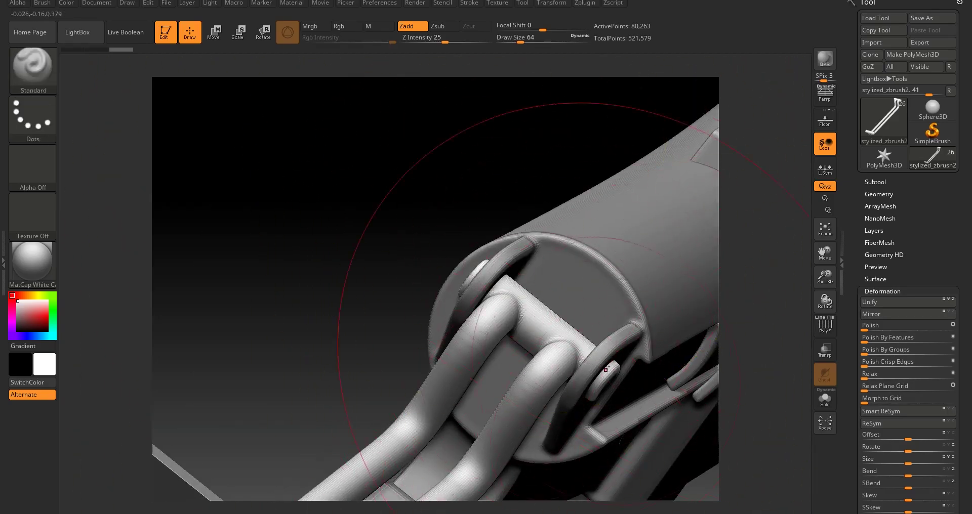
right_drag(605, 370, 660, 289)
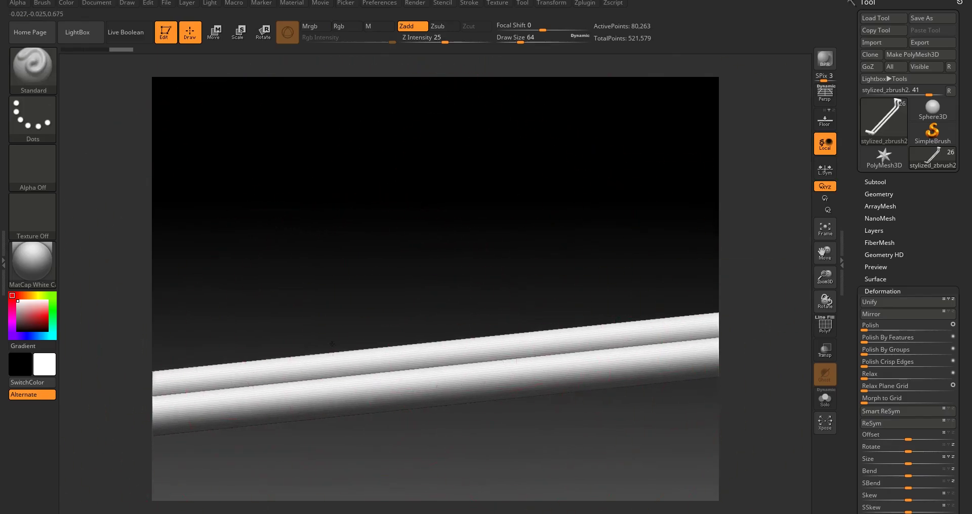
alt+right_drag(218, 377, 428, 358)
mouse_move(567, 291)
right_down()
mouse_move(467, 319)
mouse_move(398, 261)
mouse_move(385, 266)
right_up()
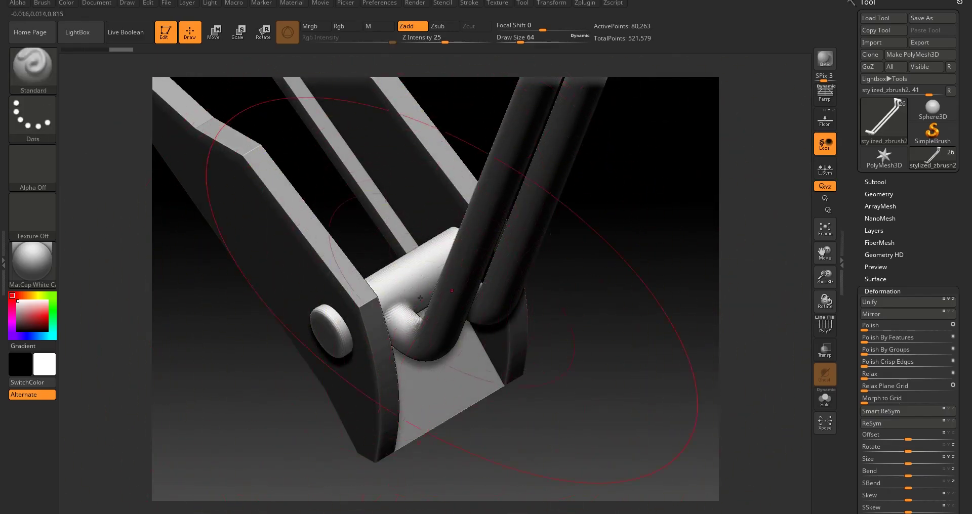
Make the stock's butt plate the active subtool and DynaMesh it at resolution 2048 with Blur 0
mouse_move(466, 426)
ctrl+right_down()
mouse_move(458, 228)
mouse_move(469, 287)
ctrl+right_up()
mouse_move(397, 313)
alt+right_down()
mouse_move(458, 252)
mouse_move(462, 317)
alt+right_up()
alt+click(466, 206)
right_drag(468, 217, 541, 269)
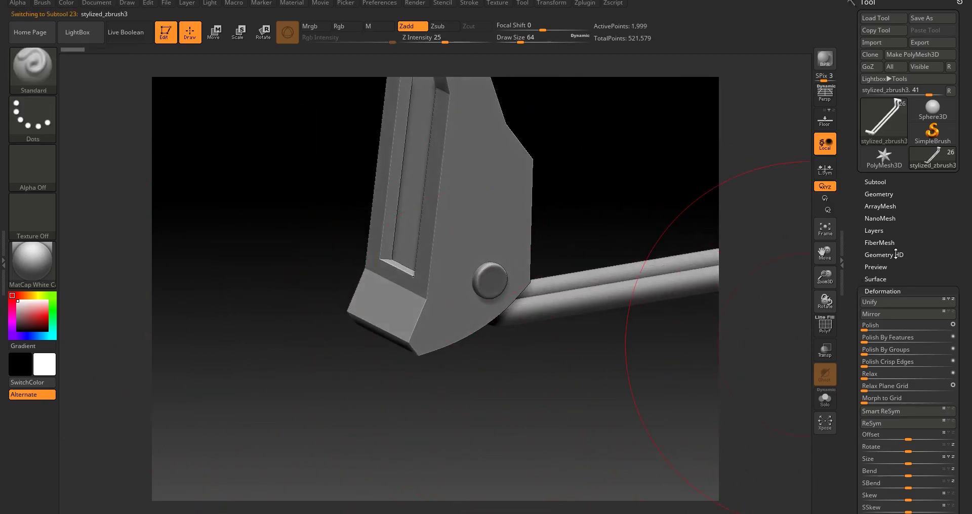
click(879, 194)
click(878, 363)
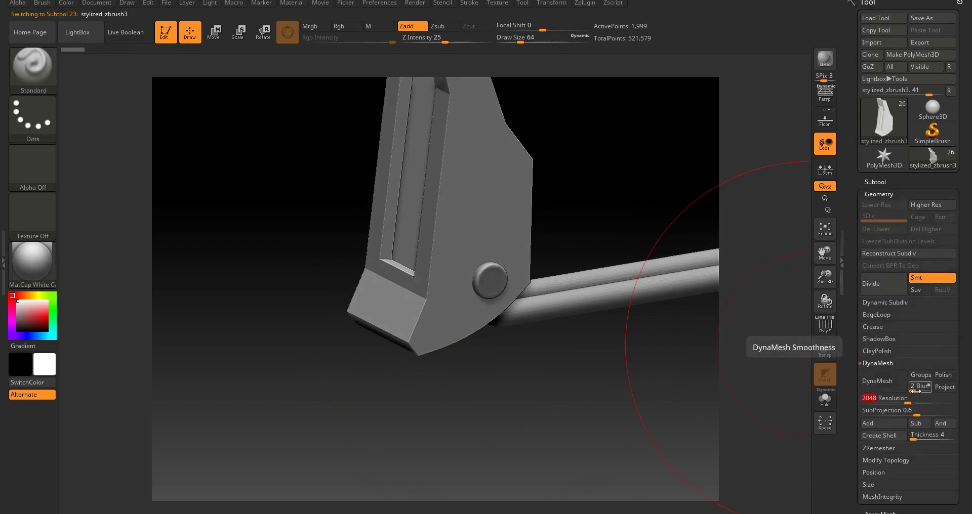
click(917, 391)
text(0)
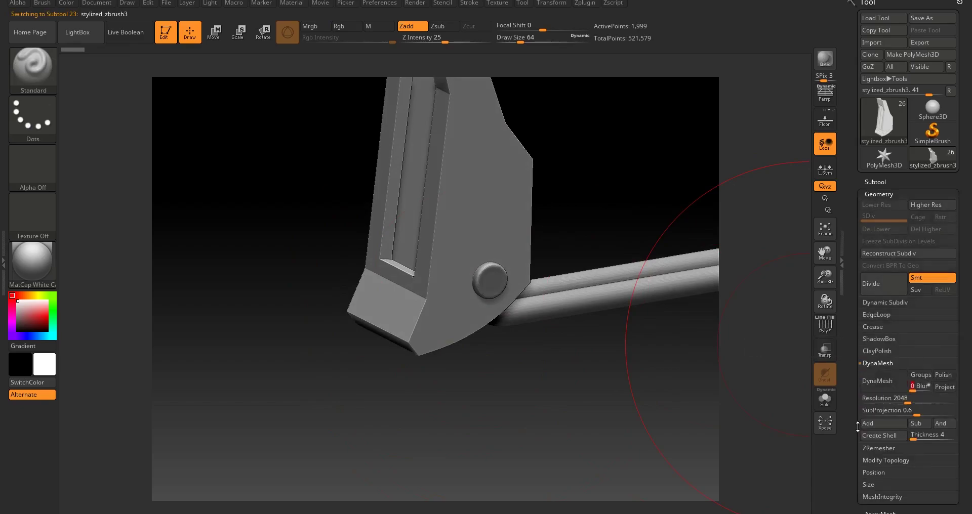
click(873, 392)
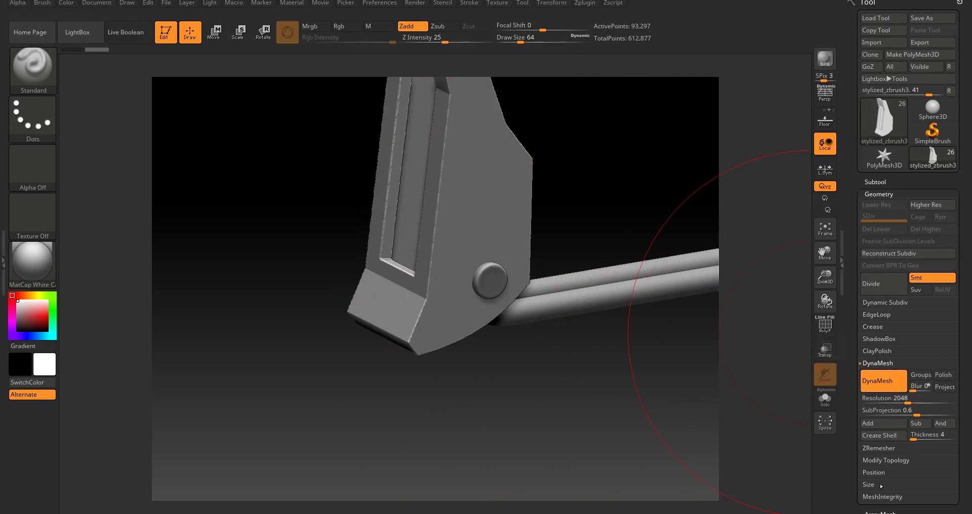
Soften the butt plate's edges with a Polish deformation of 6
scroll(900, 432, down, 3)
click(887, 455)
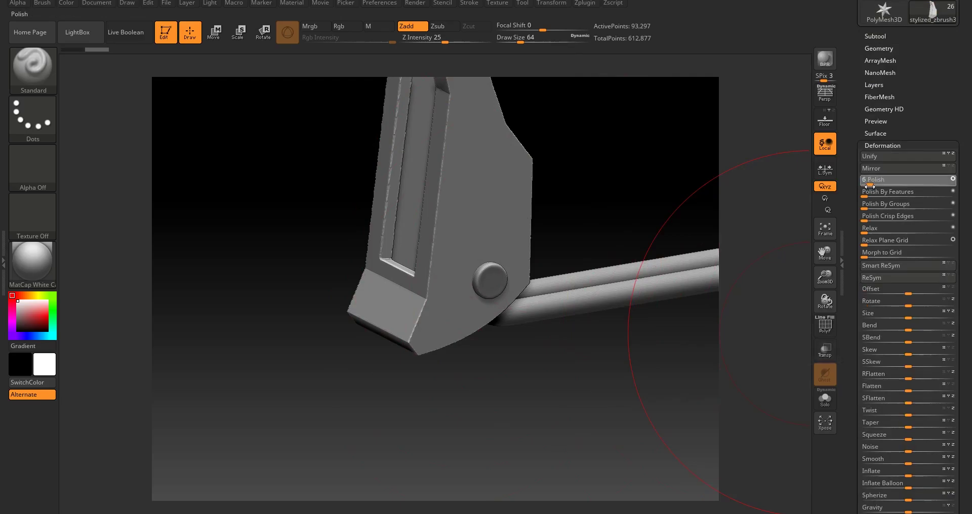
drag(868, 187, 869, 186)
ctrl+right_drag(572, 319, 490, 304)
mouse_move(490, 304)
ctrl+right_down()
mouse_move(490, 332)
mouse_move(487, 306)
mouse_move(519, 239)
mouse_move(501, 265)
ctrl+right_up()
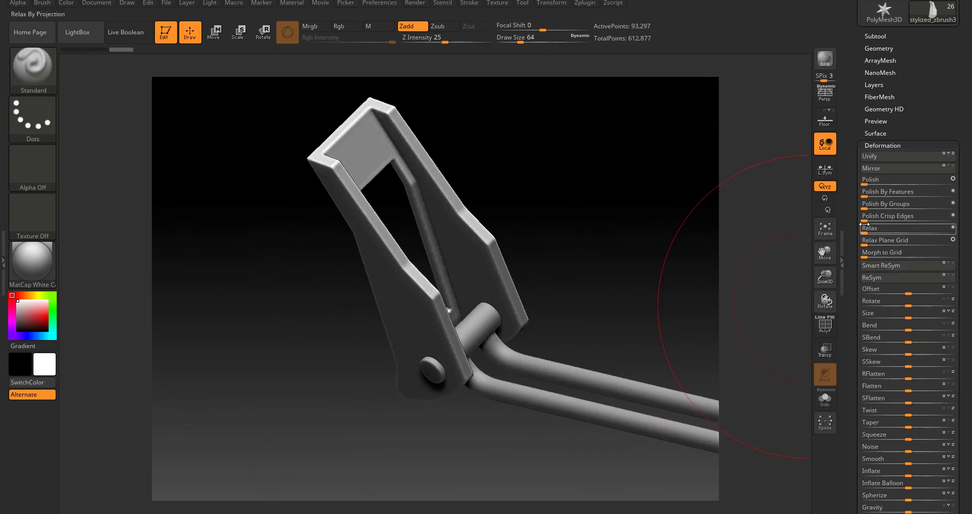
Apply a second light Polish pass to the butt plate and check its edges
drag(864, 185, 867, 186)
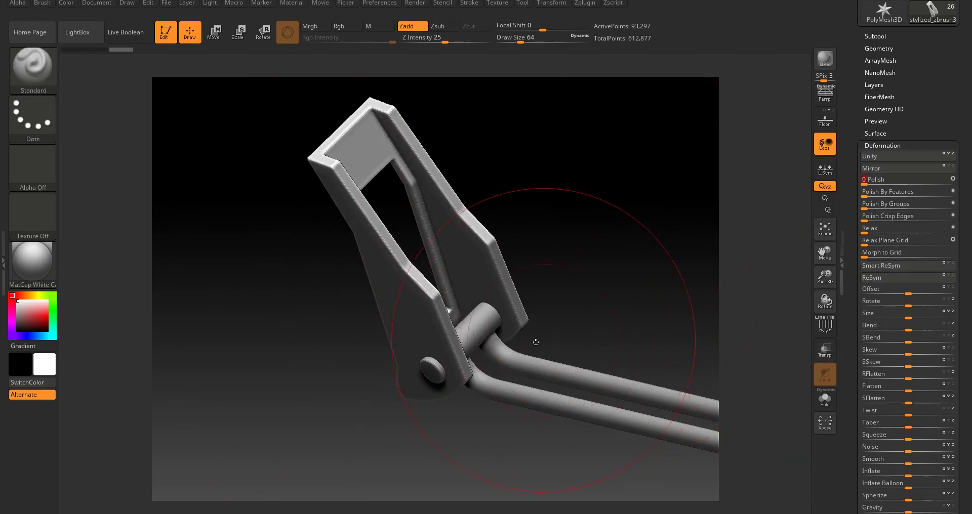
ctrl+right_drag(549, 339, 552, 283)
right_drag(552, 283, 664, 243)
right_drag(619, 161, 595, 153)
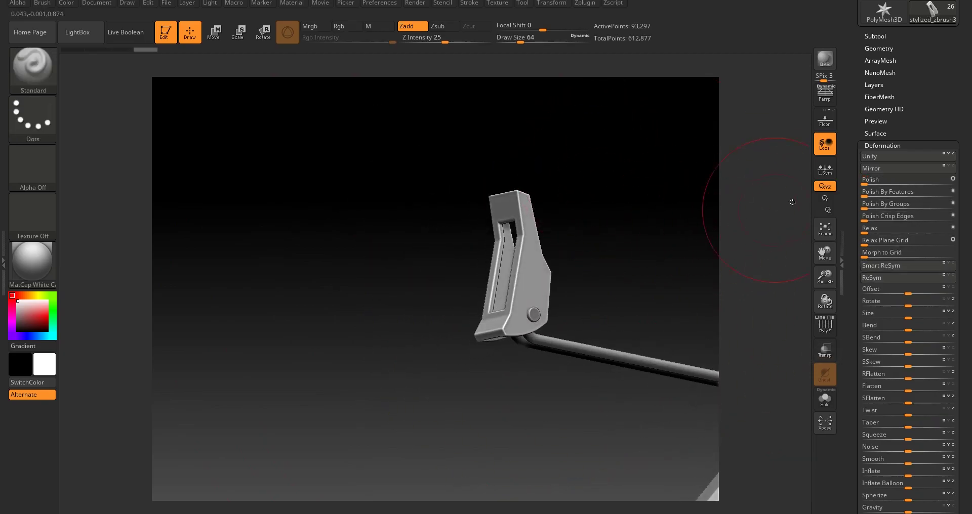
Apply one more light Polish deformation to the butt plate and check its edges
drag(864, 183, 867, 185)
ctrl+right_drag(625, 301, 531, 263)
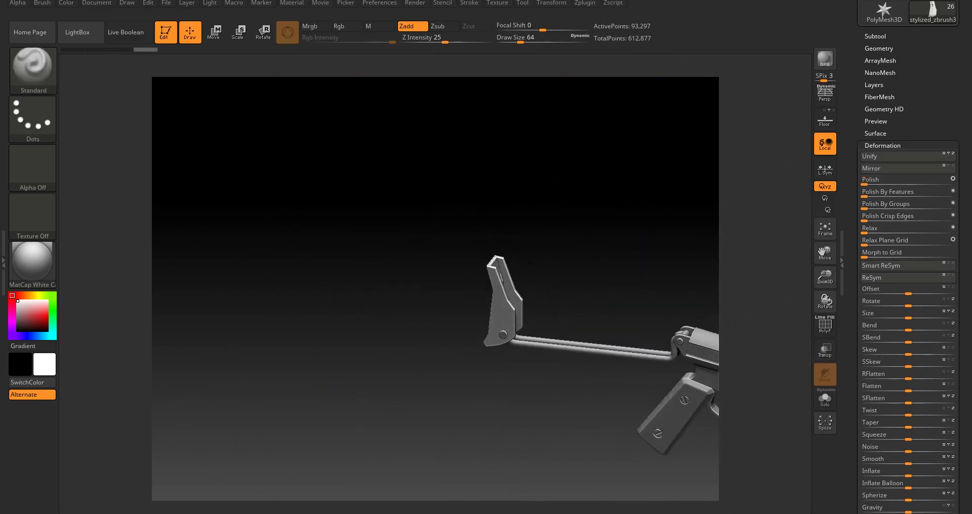
drag(499, 256, 551, 291)
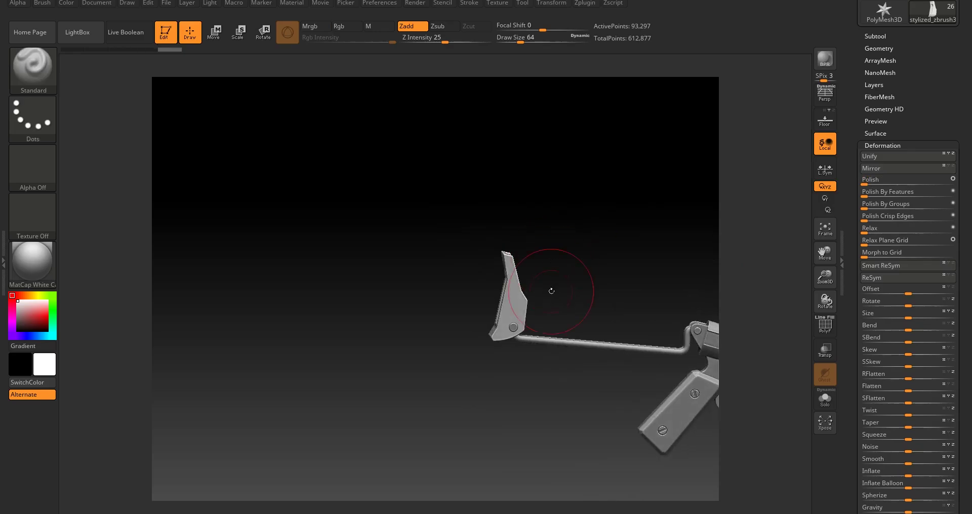
Examine the whole rifle from both sides and from the muzzle end
alt+right_drag(551, 291, 487, 247)
right_drag(499, 289, 294, 193)
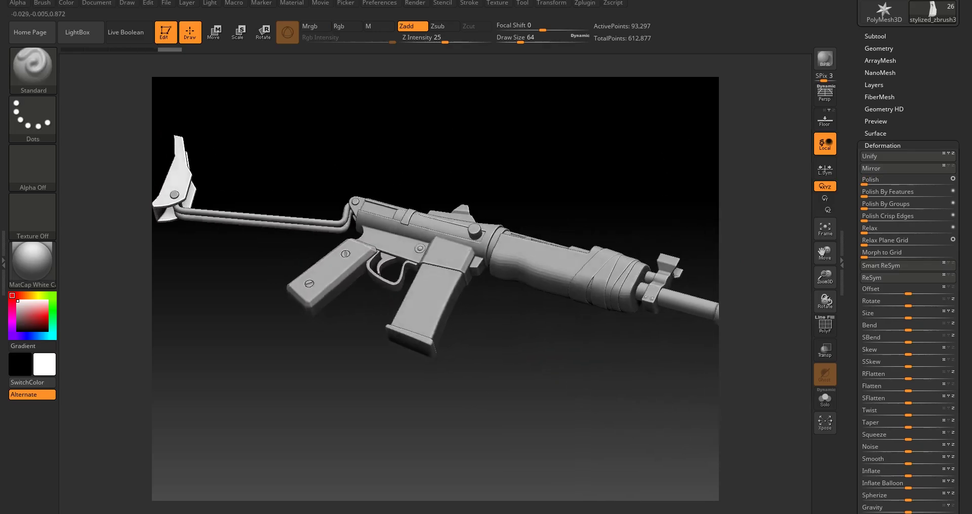
mouse_move(445, 243)
right_down()
mouse_move(506, 284)
mouse_move(542, 264)
mouse_move(501, 240)
mouse_move(639, 276)
mouse_move(663, 238)
mouse_move(638, 218)
mouse_move(547, 355)
mouse_move(578, 336)
right_up()
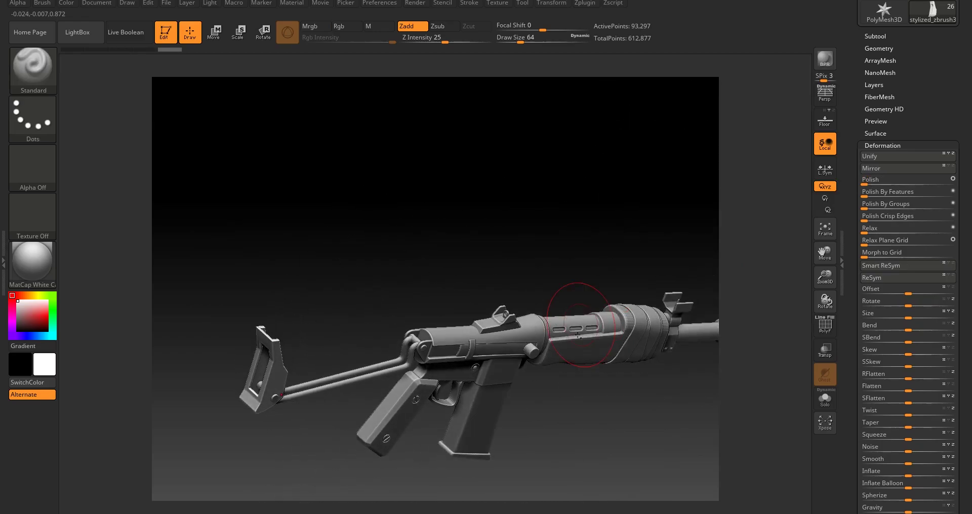
drag(578, 335, 543, 250)
drag(603, 257, 454, 328)
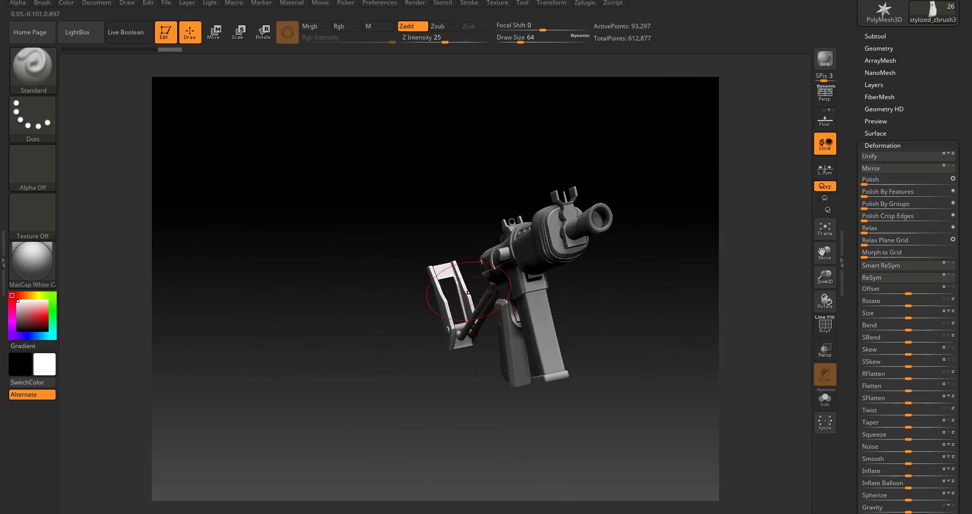
drag(468, 292, 439, 355)
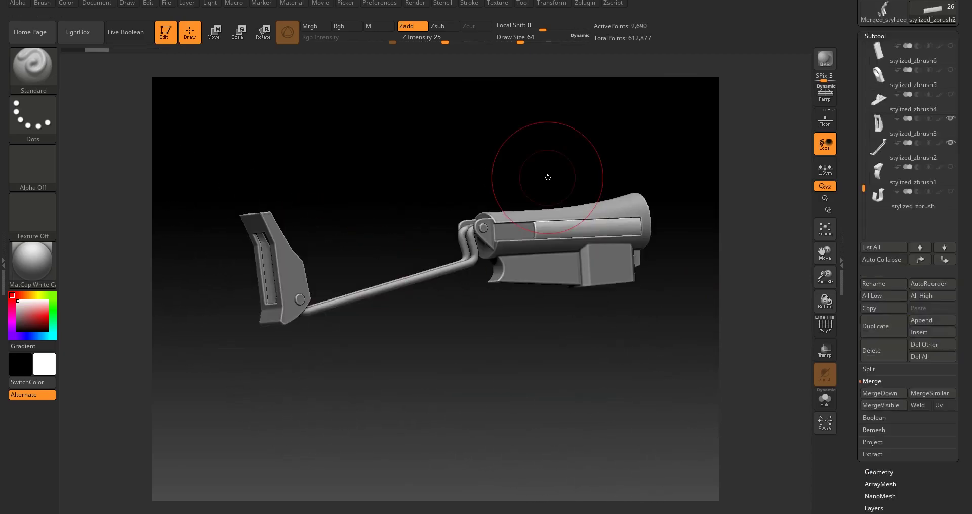
Inspect the isolated receiver, stock arm and butt plate, and preview the stylized_zbrush1 and stylized_zbrush subtools
mouse_move(548, 177)
mouse_down()
mouse_move(496, 100)
mouse_move(456, 177)
mouse_move(495, 200)
mouse_move(517, 188)
mouse_move(499, 195)
mouse_up()
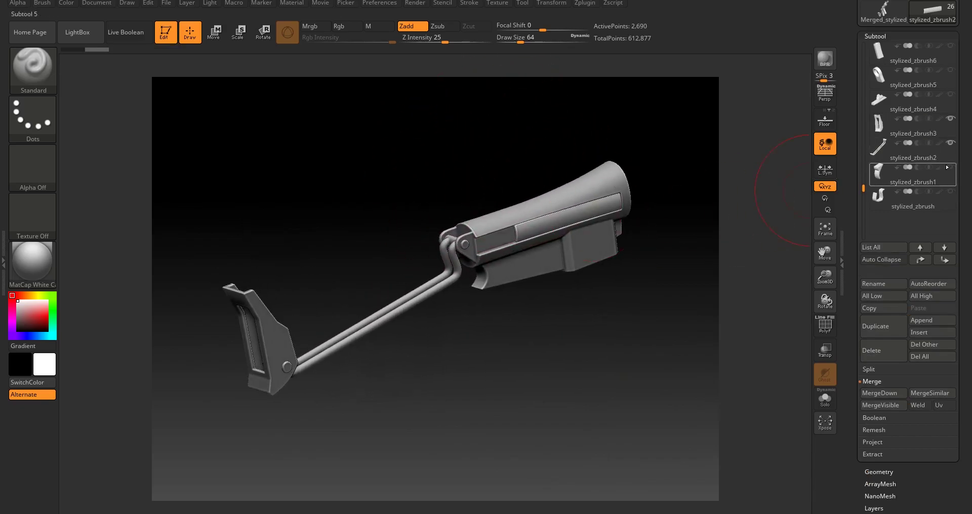
mouse_move(952, 168)
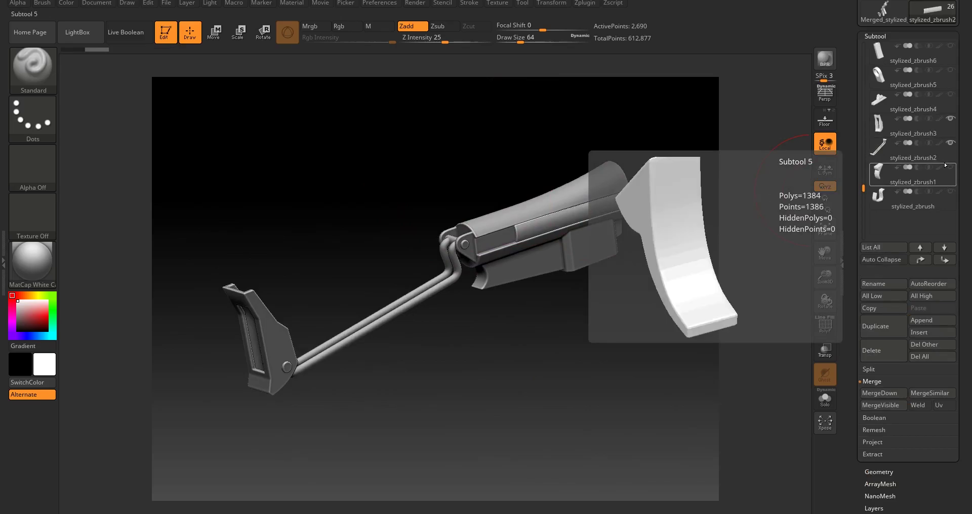
click(950, 171)
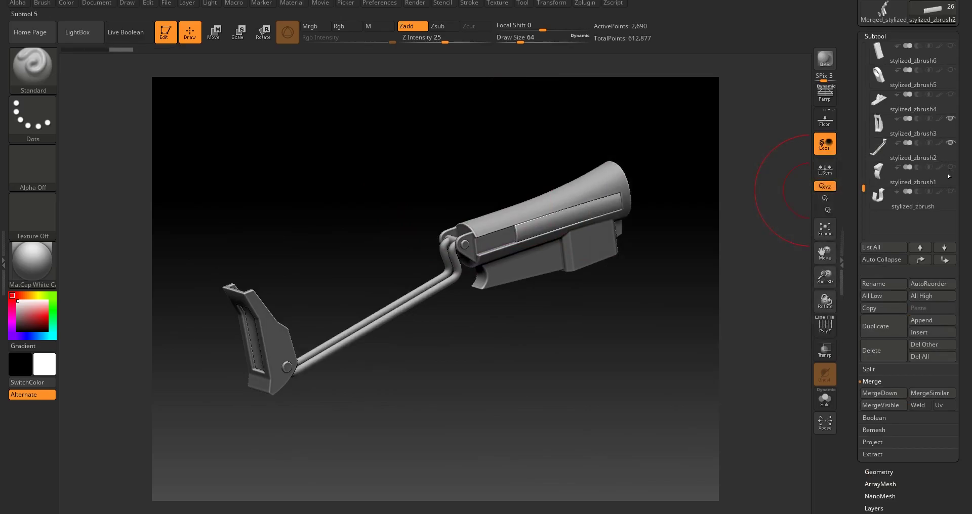
mouse_move(952, 193)
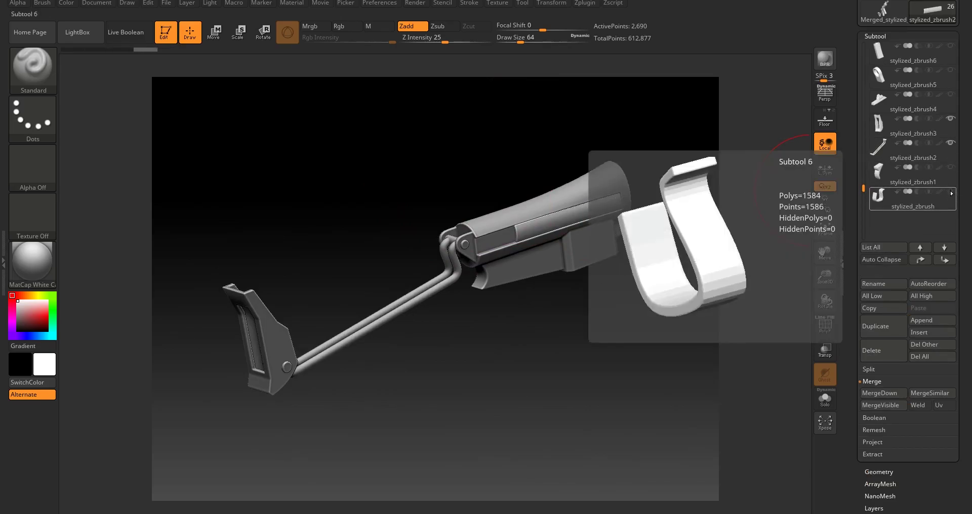
drag(709, 167, 445, 177)
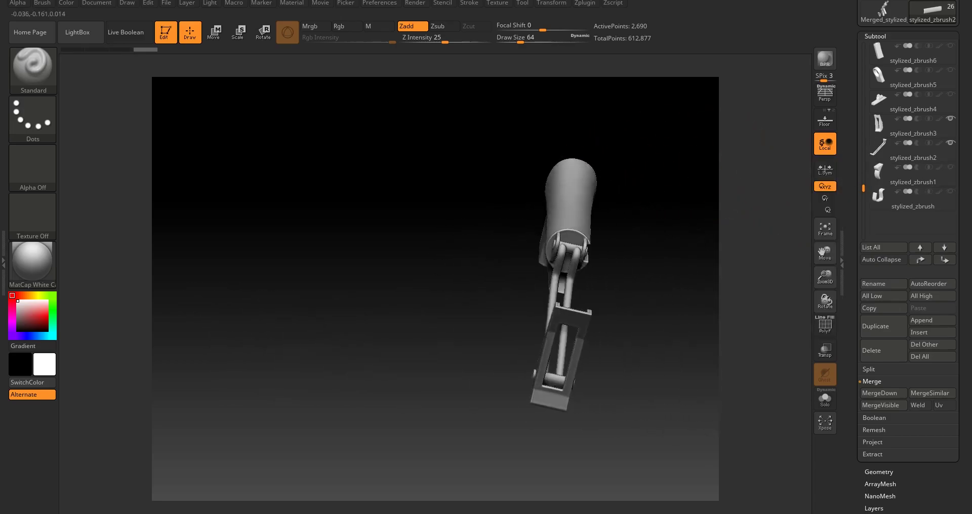
drag(734, 131, 413, 162)
drag(400, 273, 810, 248)
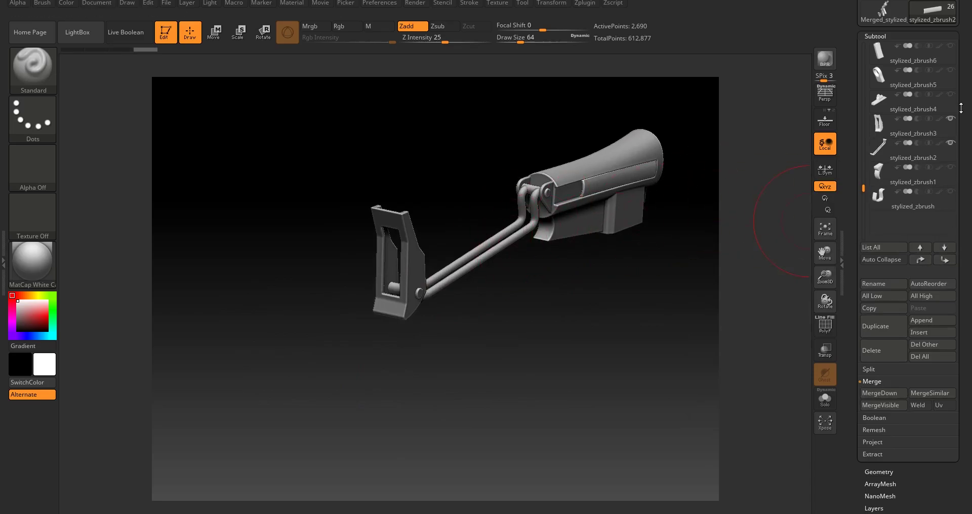
Merge the visible receiver, stock arm and butt plate subtools into one tool and make that merged tool active
click(881, 405)
click(931, 13)
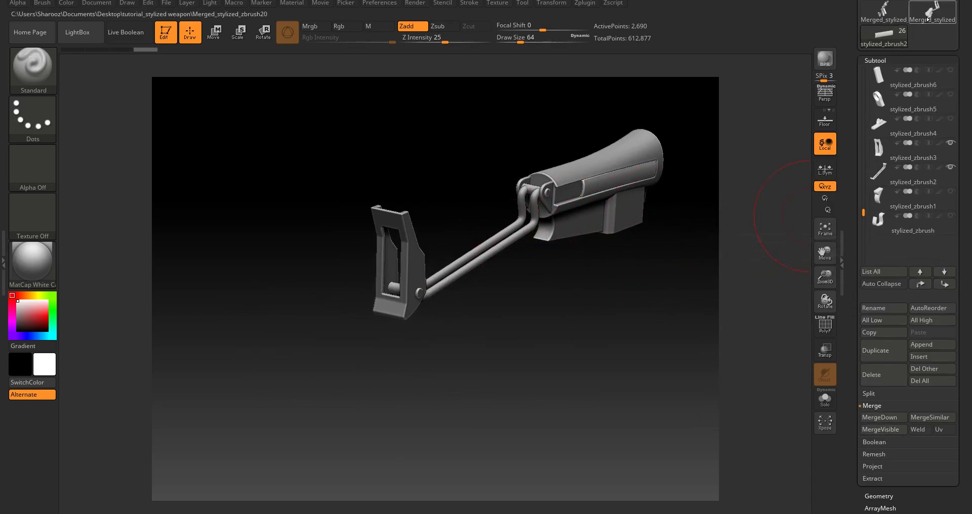
click(929, 17)
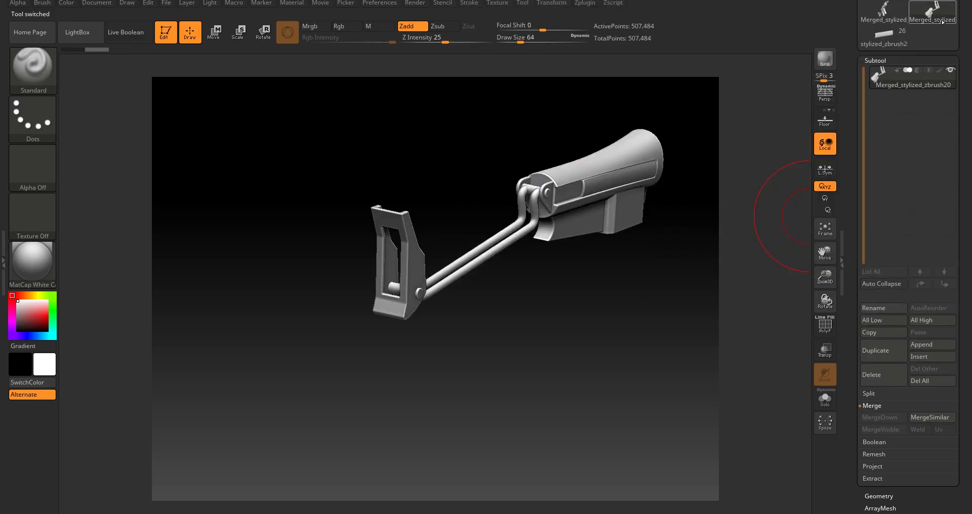
drag(858, 47, 859, 216)
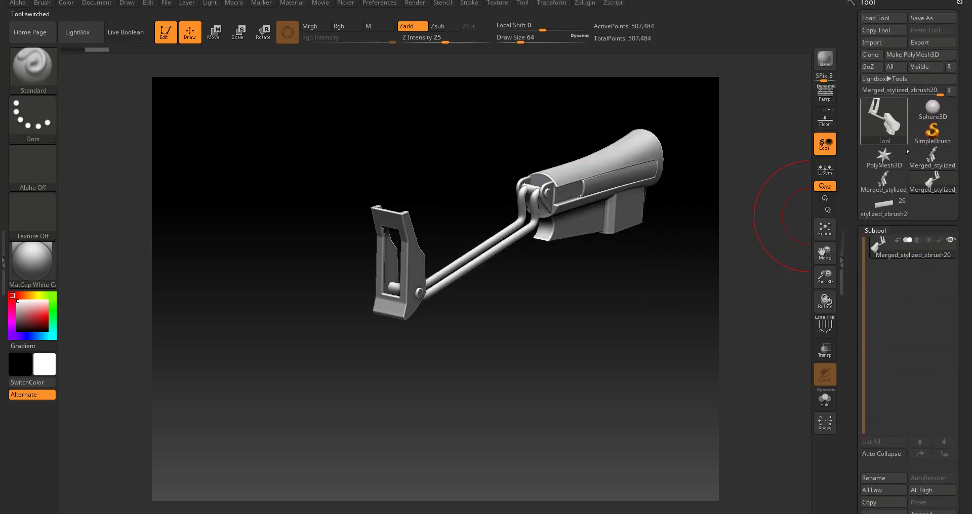
click(933, 184)
click(934, 184)
right_drag(438, 277, 377, 276)
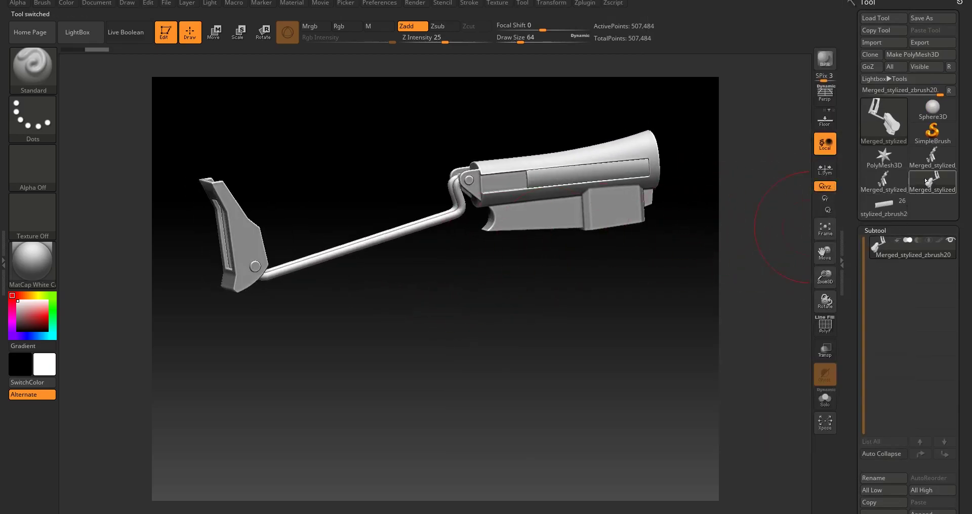
drag(545, 260, 736, 209)
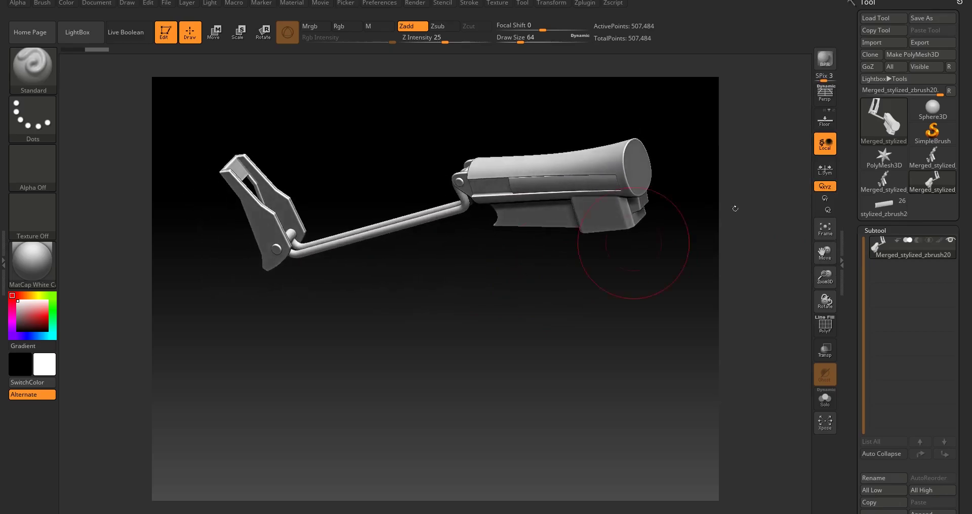
Export the merged tool in OBJ format as dynameshed_ into the tutorial_stylized weapon folder
click(926, 44)
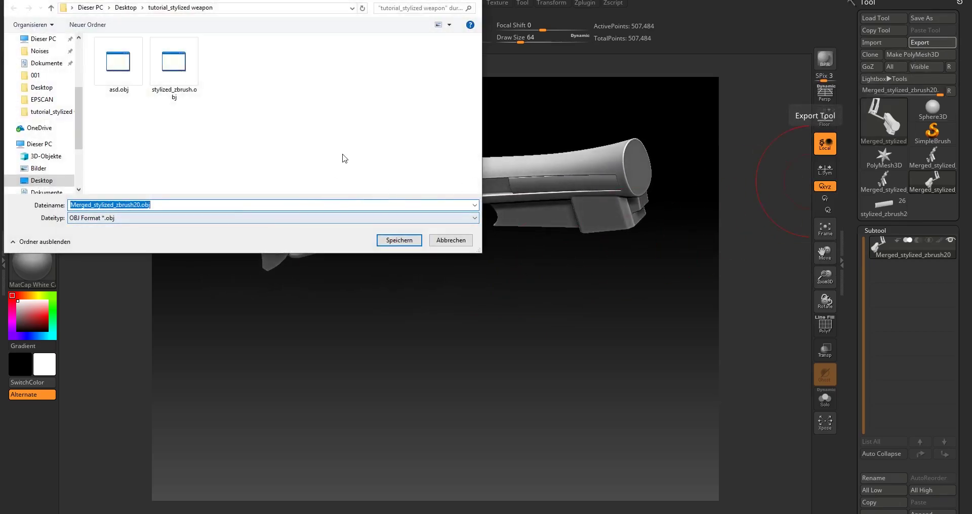
text(dynameshed_)
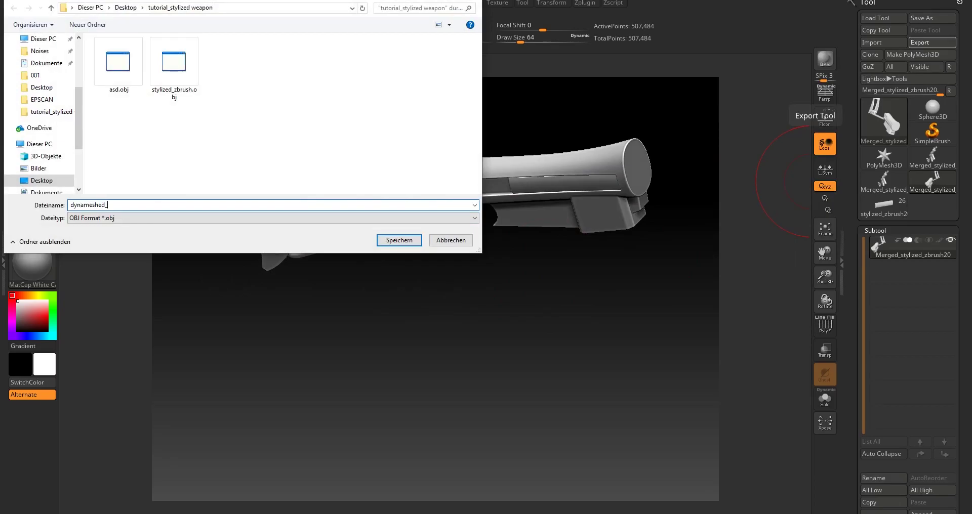
key(Return)
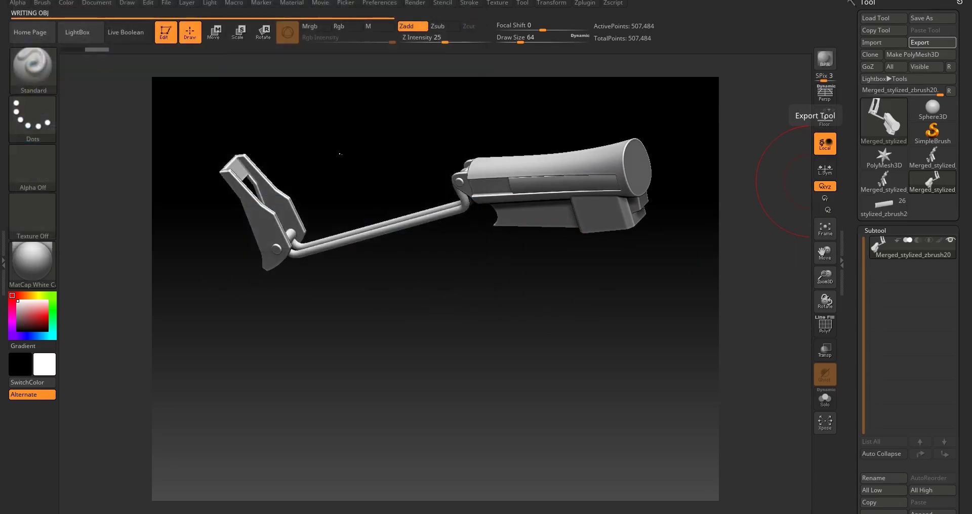
drag(524, 102, 582, 109)
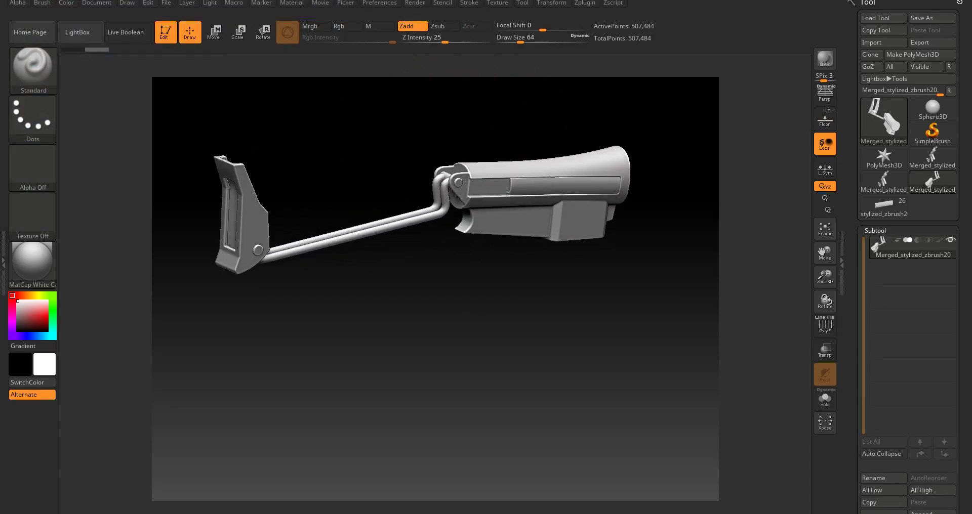
right_drag(497, 163, 324, 162)
mouse_move(352, 221)
right_down()
mouse_move(420, 221)
mouse_move(340, 222)
right_up()
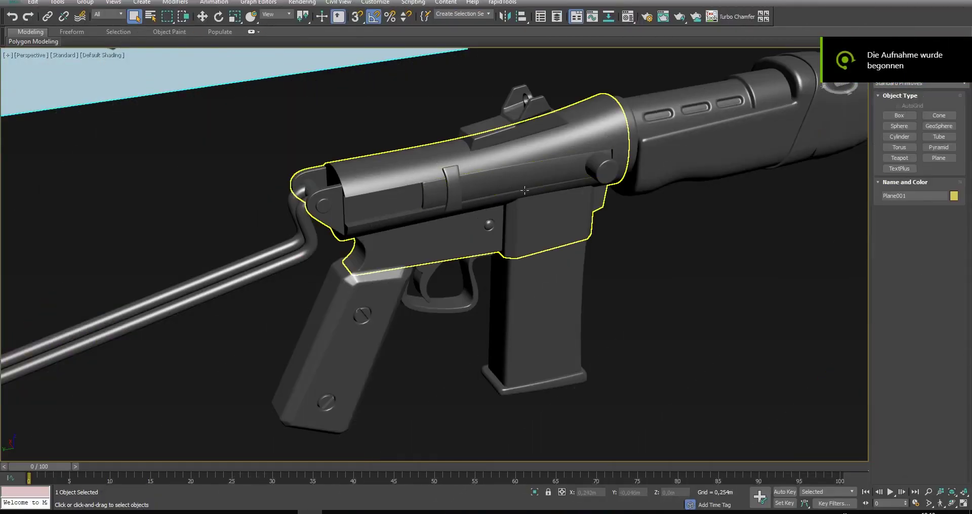
Switch to 3ds Max and delete the plane carrying the rifle reference image
scroll(524, 190, down, 8)
alt+middle_drag(414, 160, 481, 202)
key(w)
alt+middle_drag(551, 215, 440, 238)
click(695, 213)
right_click(557, 217)
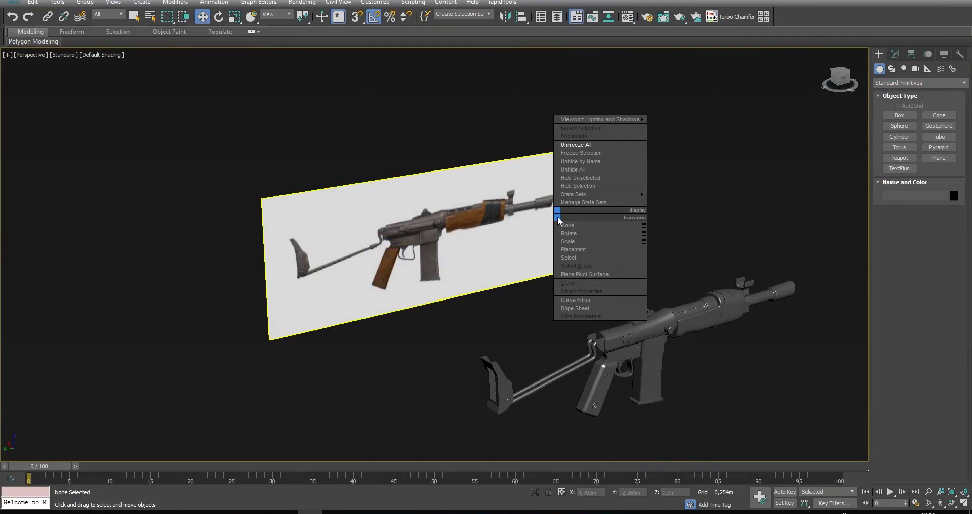
click(415, 217)
click(495, 255)
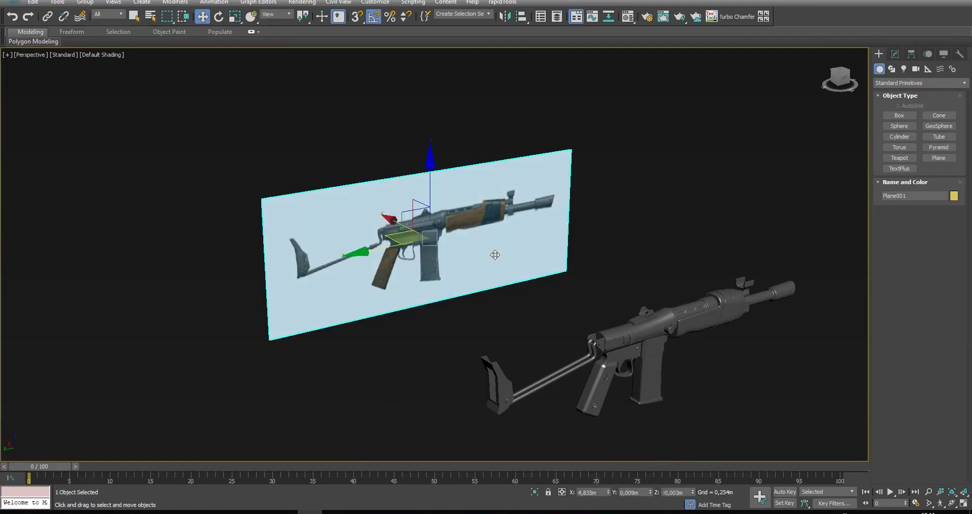
key(Delete)
Delete the original receiver body from the rifle
alt+middle_drag(618, 334, 559, 260)
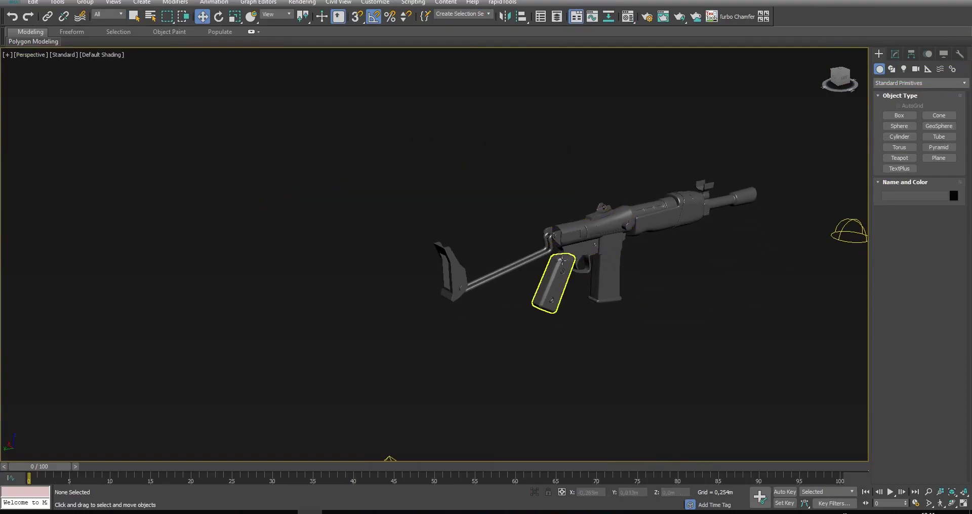
scroll(595, 244, up, 5)
click(560, 265)
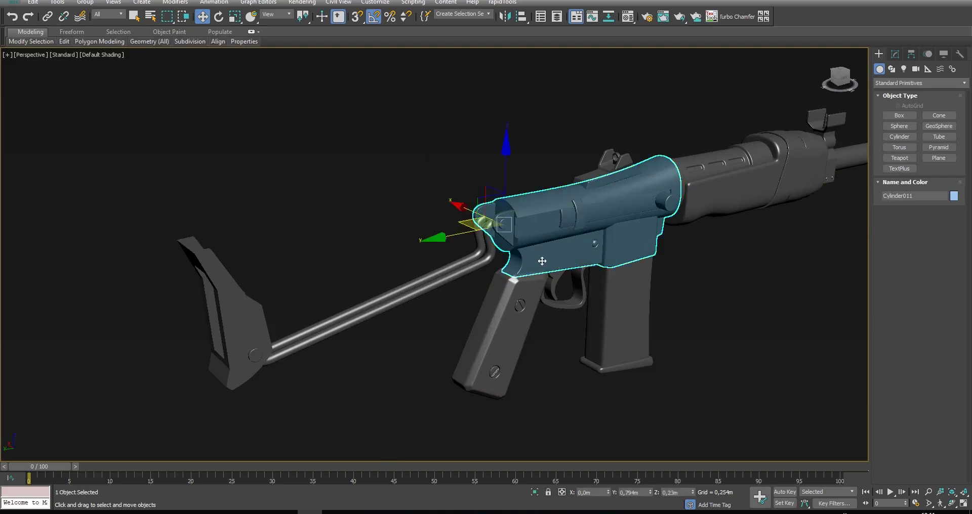
key(Delete)
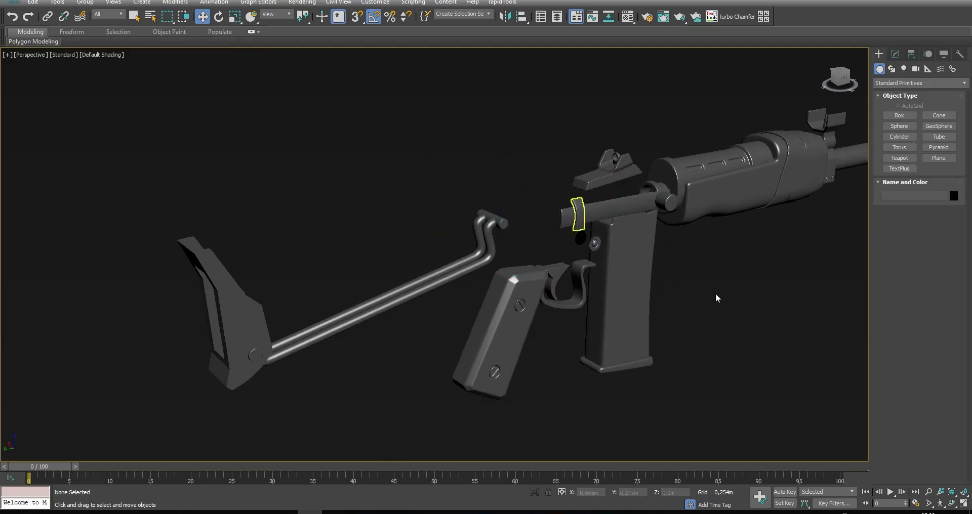
Inspect the wireframe and TurboSmooth settings of the round collar at the rear of the handguard
alt+middle_drag(739, 190, 709, 208)
scroll(709, 208, up, 5)
key(F4)
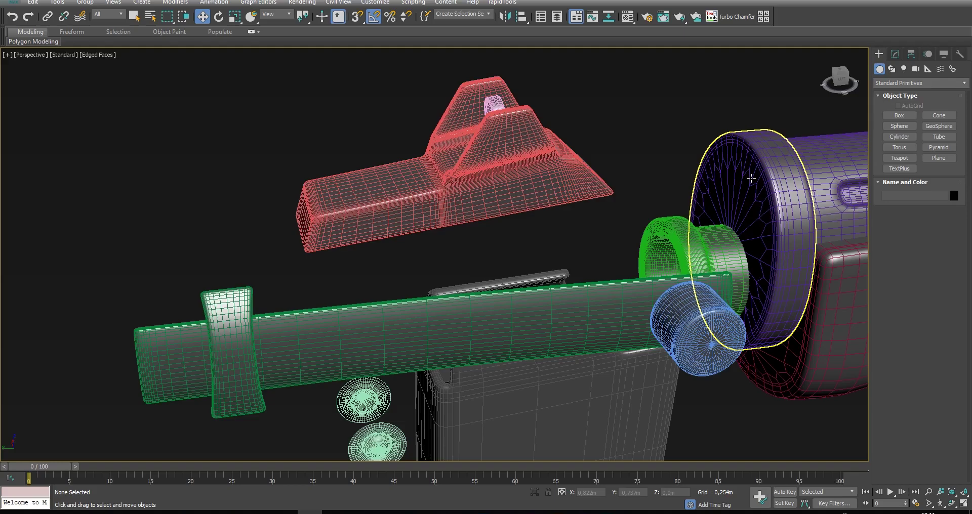
click(711, 208)
click(895, 55)
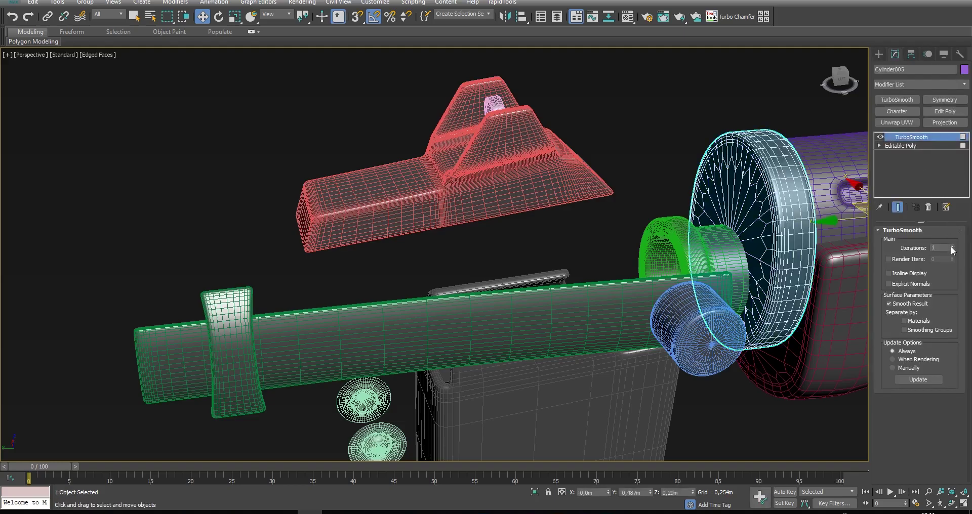
click(663, 128)
key(F4)
key(shift+z)
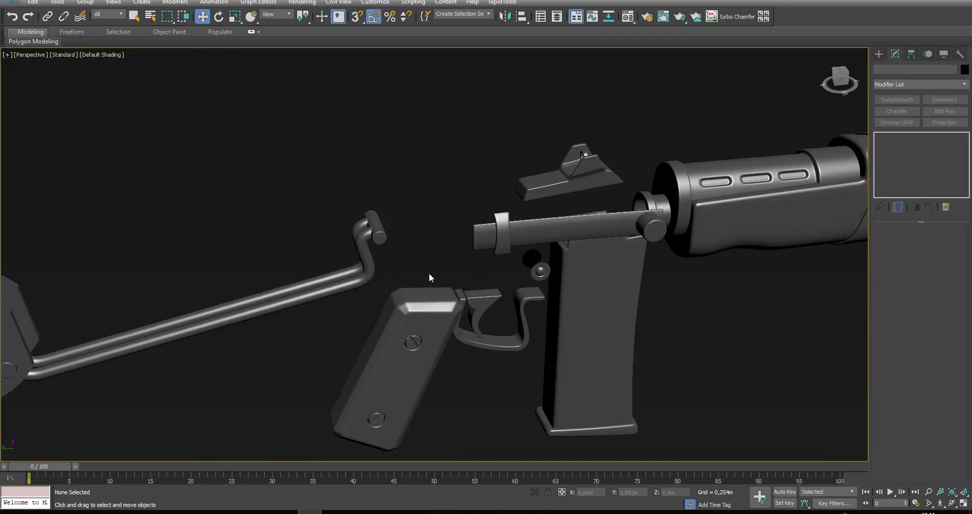
Delete the original two-rod stock arm with its hinge pins
alt+middle_drag(429, 274, 375, 238)
scroll(370, 244, up, 5)
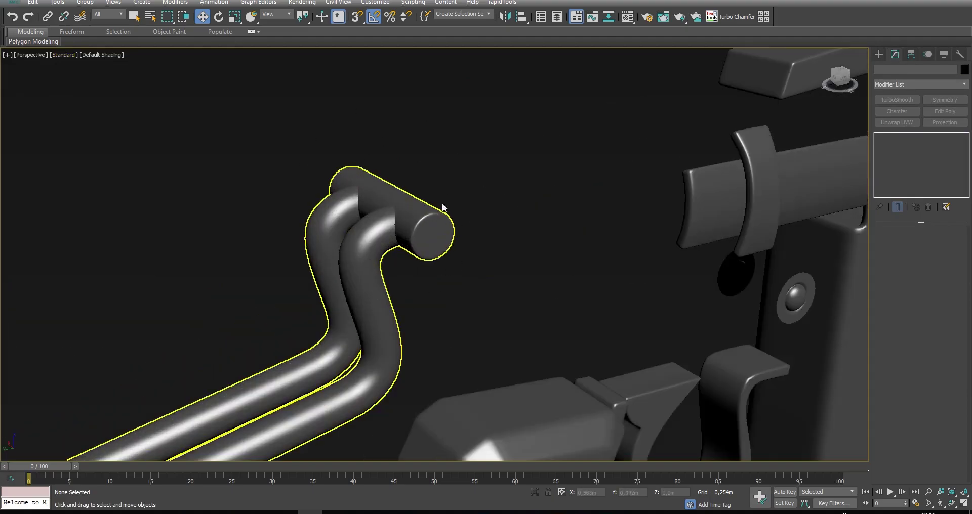
click(405, 256)
scroll(427, 262, down, 6)
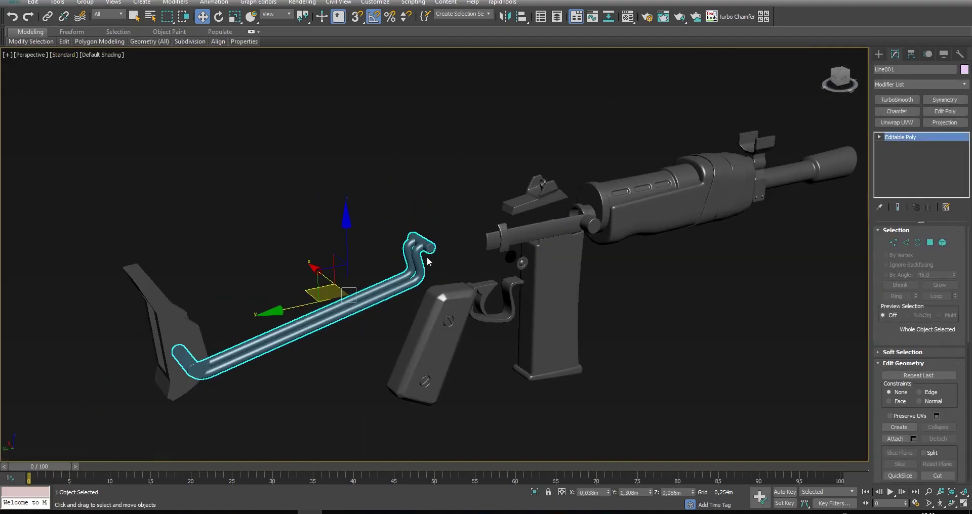
key(Delete)
Delete the original butt plate at the end of the stock
scroll(428, 261, down, 4)
middle_drag(324, 327, 429, 290)
click(417, 273)
key(Delete)
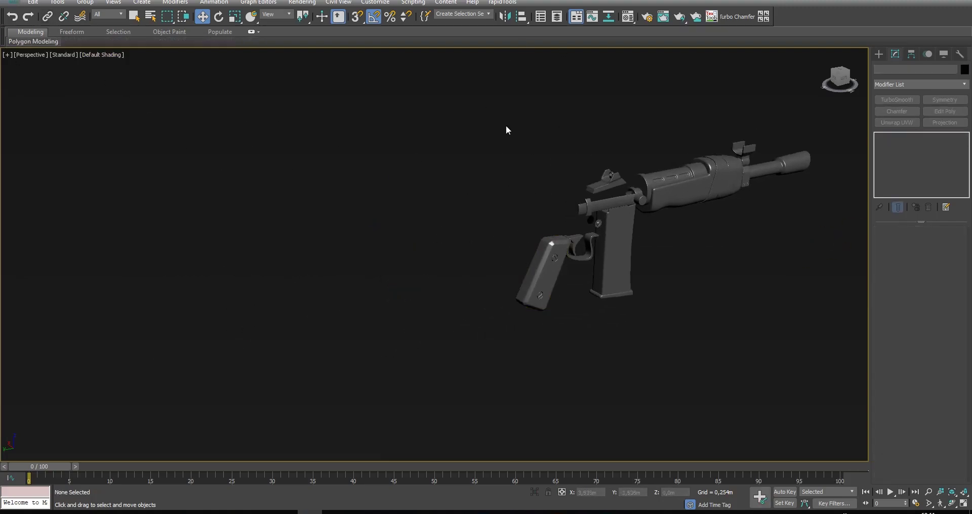
alt+middle_drag(612, 203, 502, 246)
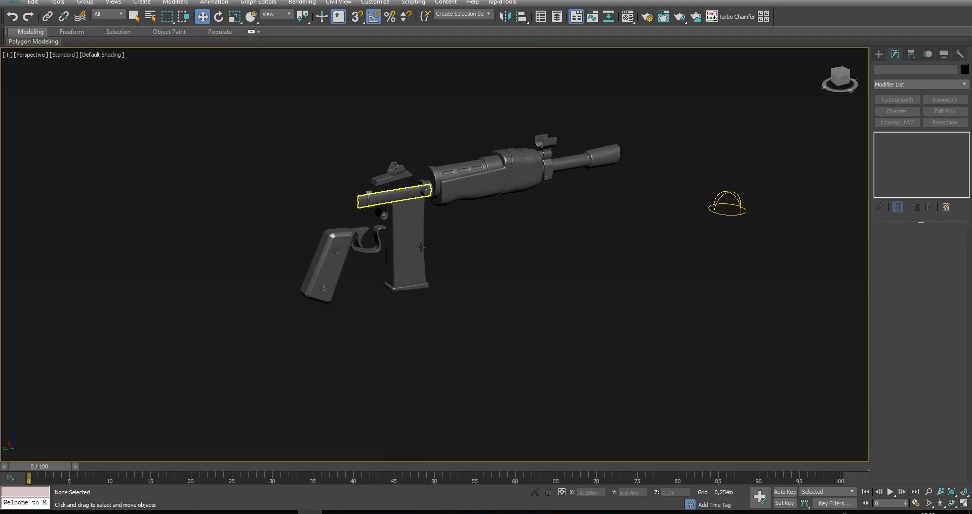
scroll(364, 195, up, 5)
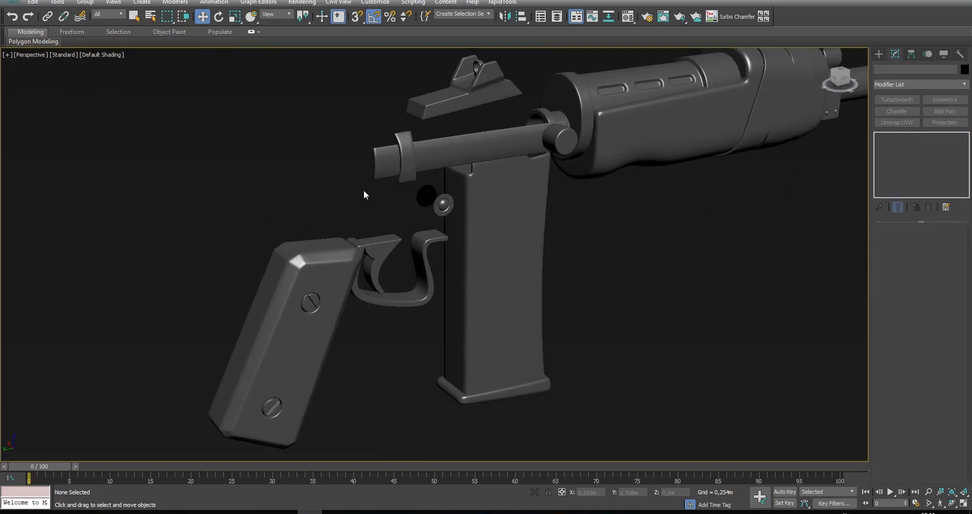
Import all four parts from the dynameshed_ OBJ file into the scene with the default import options
scroll(512, 115, up, 6)
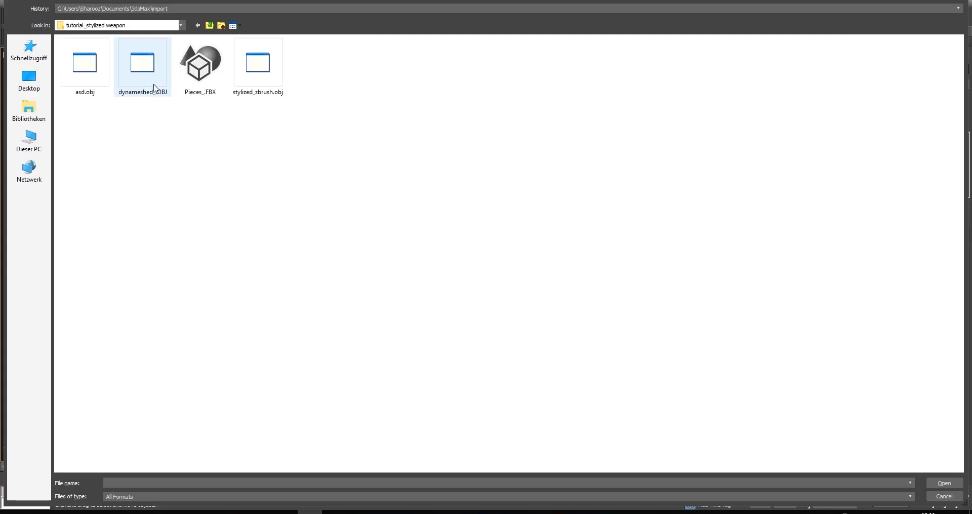
double_click(143, 65)
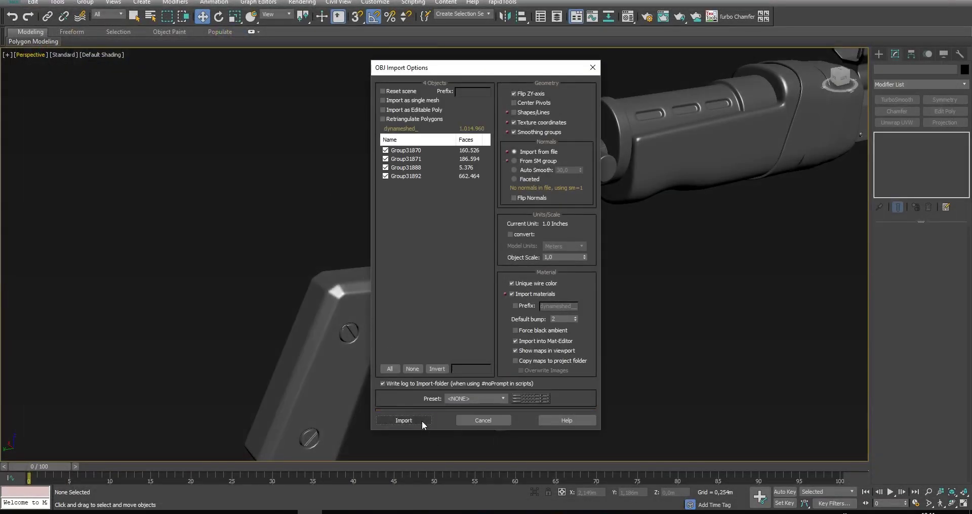
click(423, 423)
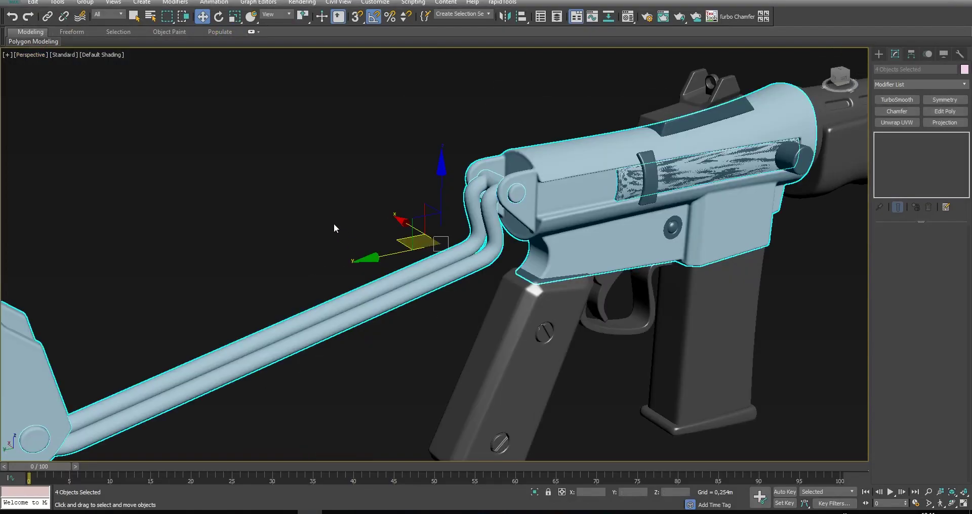
Delete the imported duplicate strip, Group31888, that overlaps the original strip on the receiver's side
scroll(653, 187, up, 5)
click(595, 173)
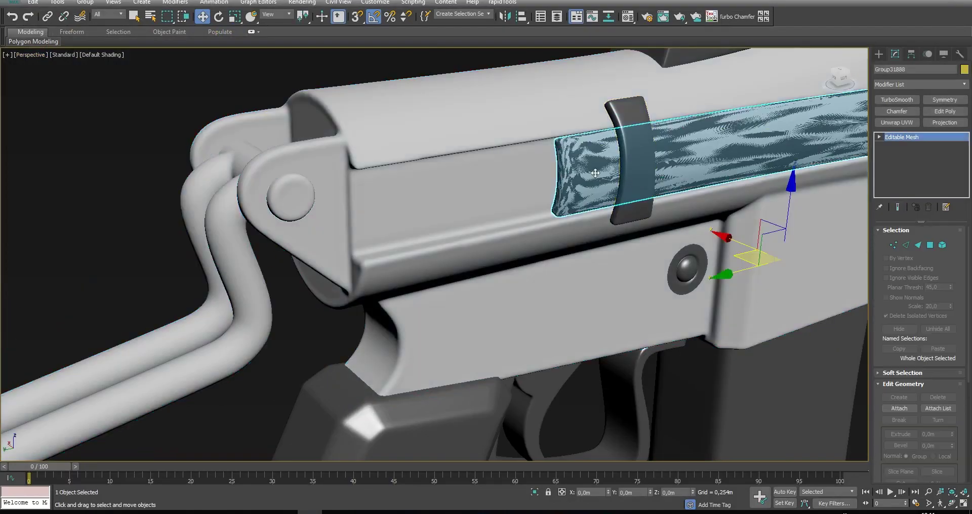
click(595, 173)
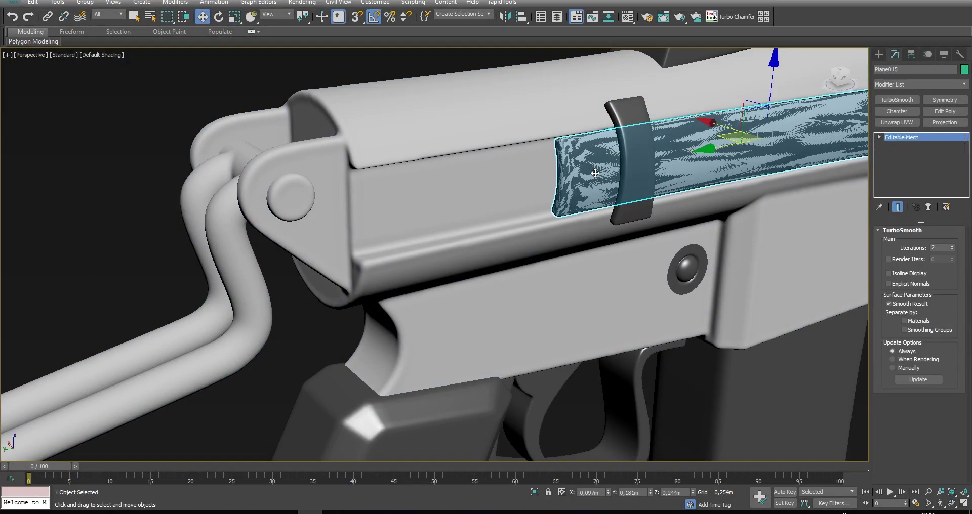
click(595, 172)
click(594, 173)
key(Delete)
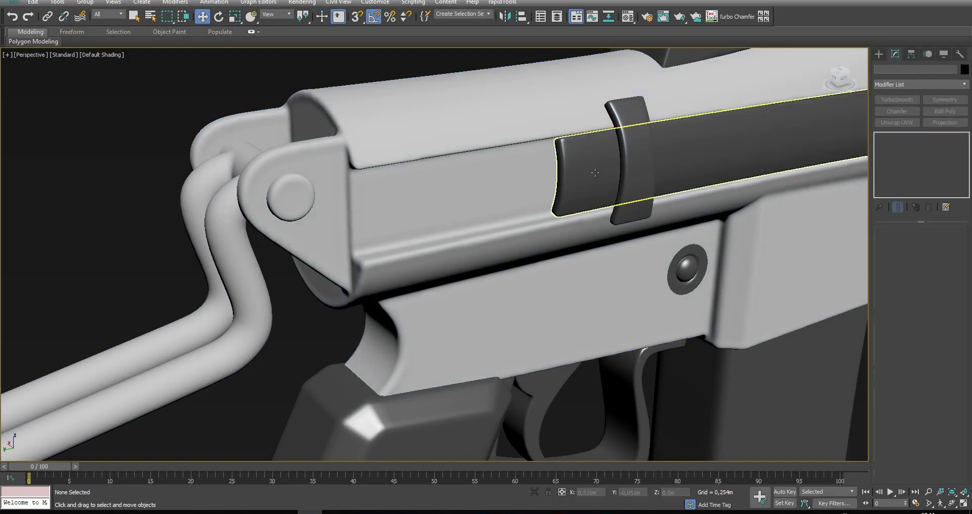
Assign the dark glossy material to the imported receiver body
scroll(514, 204, down, 5)
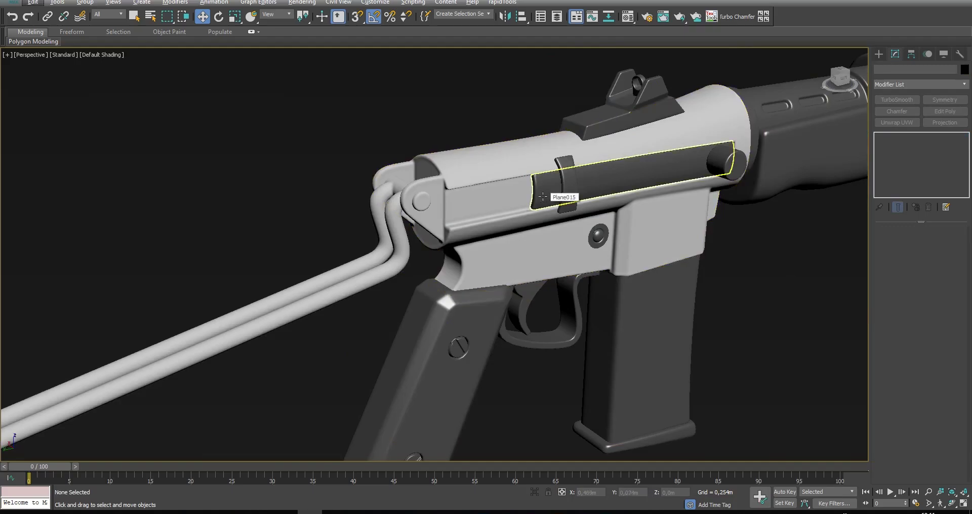
alt+middle_drag(295, 190, 345, 200)
scroll(345, 201, up, 4)
key(m)
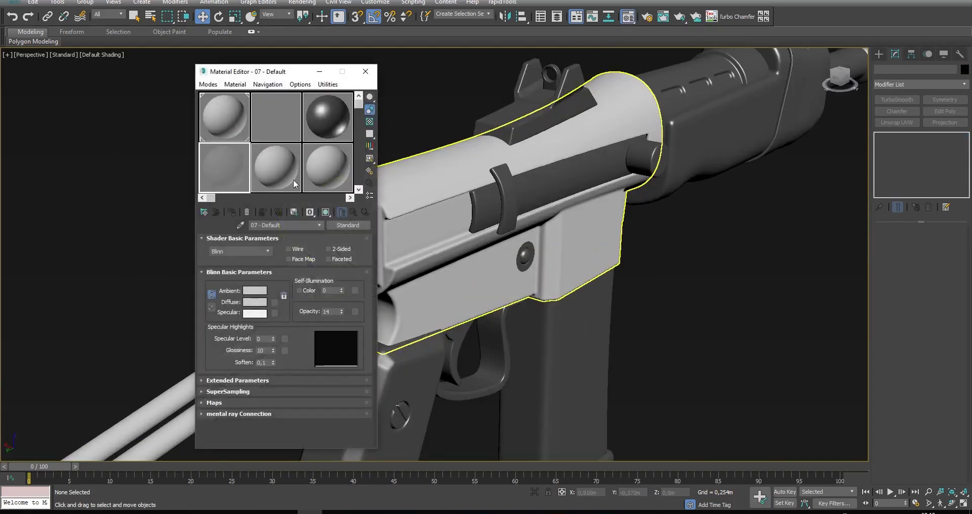
drag(433, 186, 433, 190)
click(493, 289)
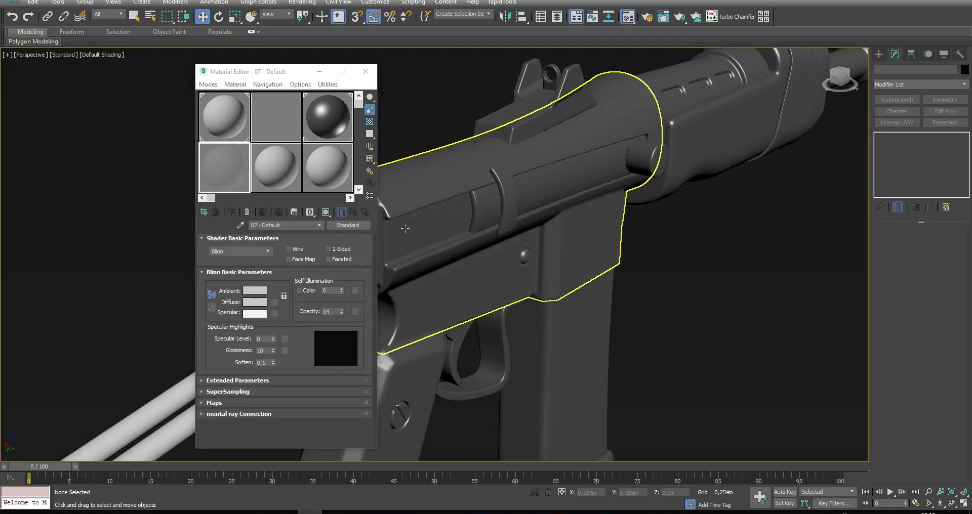
click(365, 72)
Apply the same dark glossy material to the imported two-rod stock arm with its hinge pin
middle_drag(369, 261, 486, 177)
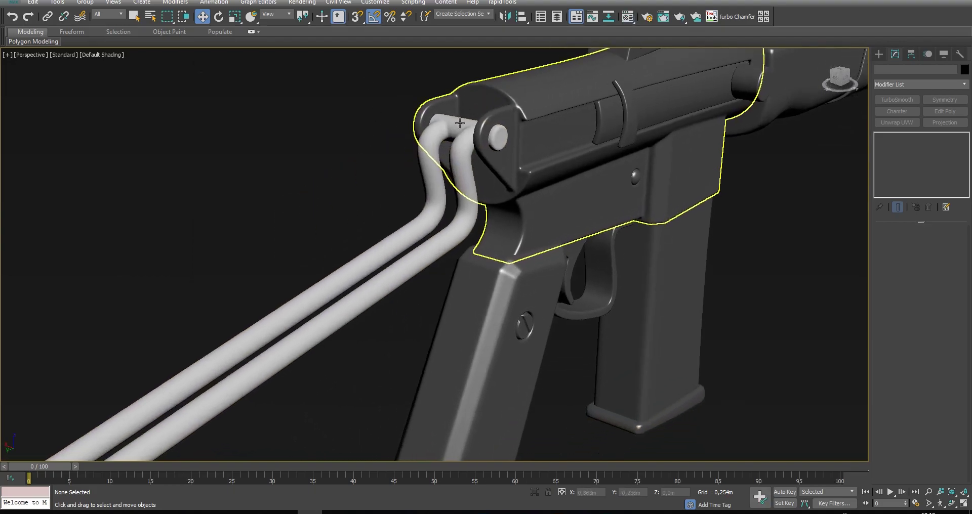
key(m)
drag(470, 181, 462, 167)
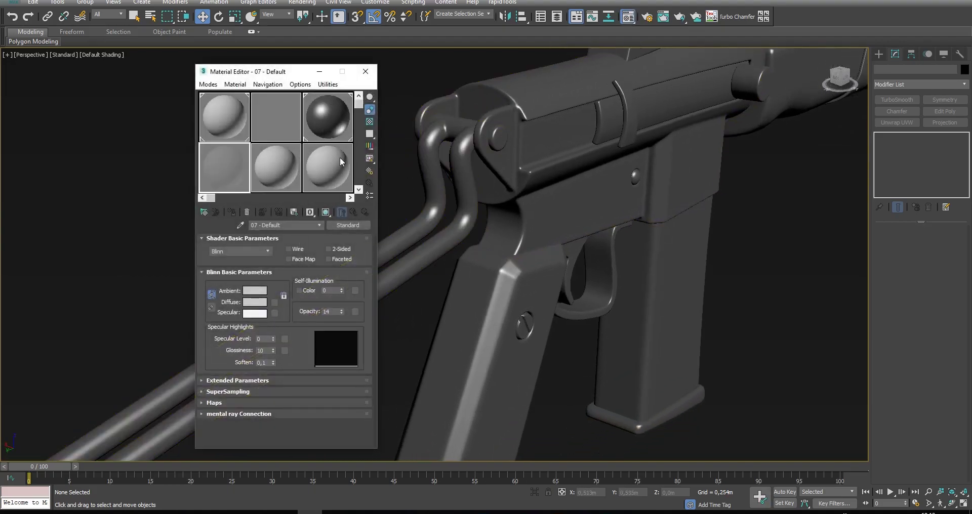
click(365, 72)
Give the imported butt plate at the end of the stock the dark glossy material
scroll(407, 140, down, 5)
alt+middle_drag(378, 163, 302, 171)
key(m)
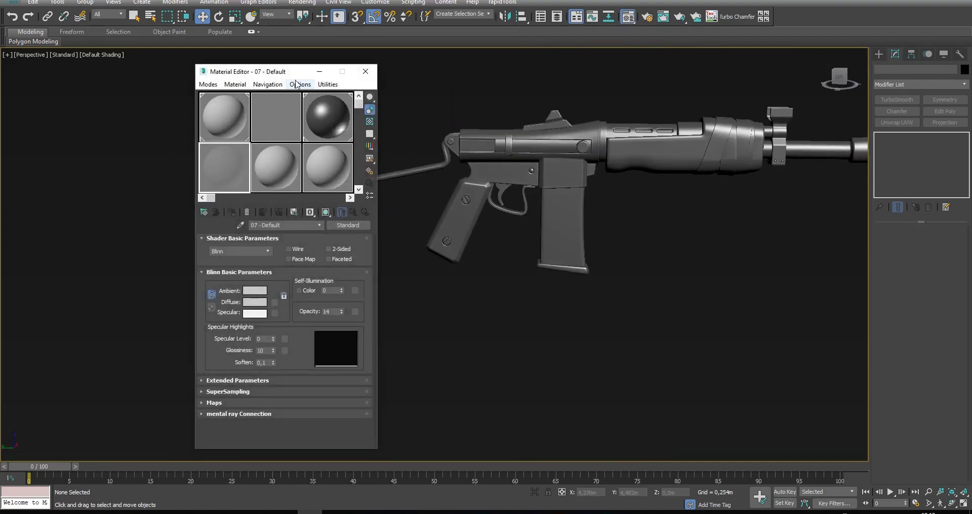
drag(284, 71, 122, 81)
drag(254, 146, 282, 172)
Examine the imported butt plate and the stock rods from behind, and close the Material Editor
alt+middle_drag(314, 236, 402, 221)
scroll(353, 165, up, 4)
scroll(335, 174, down, 2)
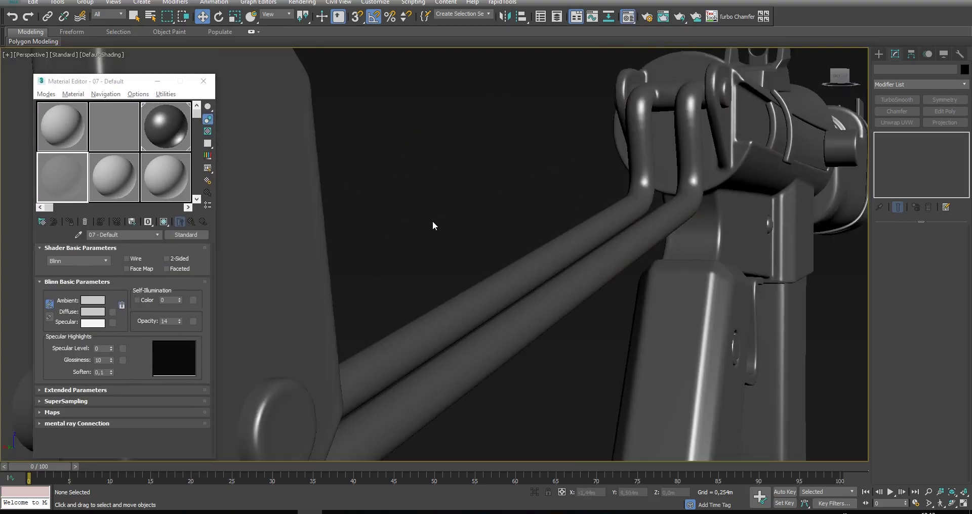
scroll(501, 247, down, 4)
scroll(493, 248, up, 4)
click(381, 247)
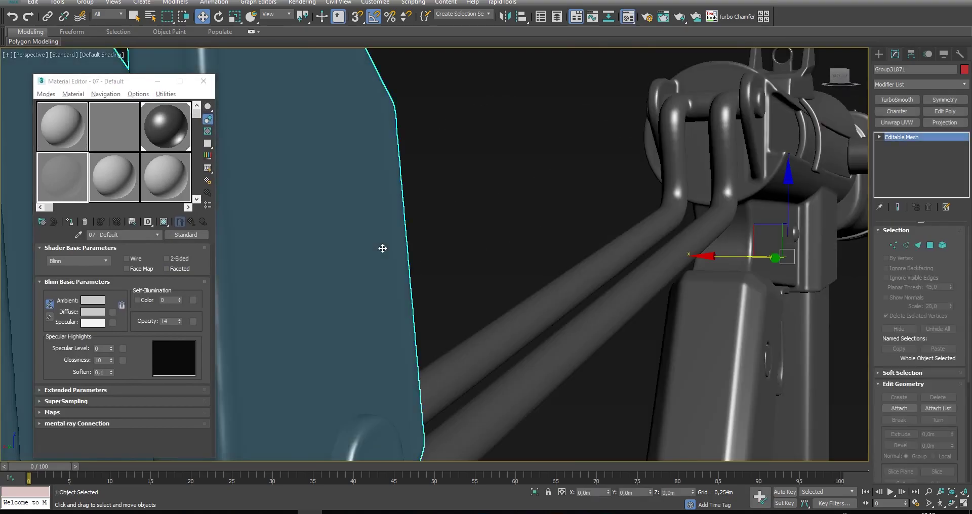
scroll(382, 247, down, 2)
alt+middle_drag(382, 247, 412, 236)
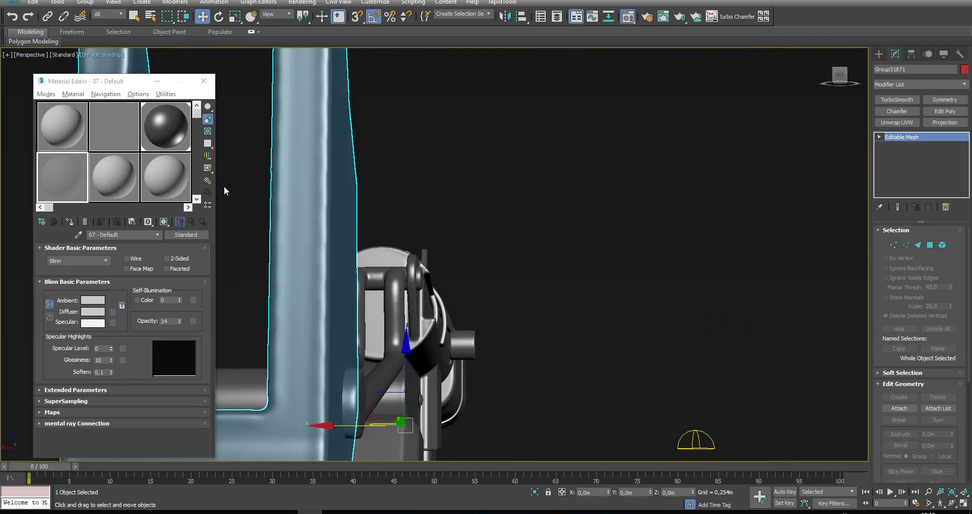
click(203, 81)
Inspect the imported receiver body and its softened edges from several angles
alt+middle_drag(296, 357, 383, 218)
scroll(382, 215, down, 5)
alt+middle_drag(466, 259, 485, 281)
middle_drag(649, 189, 494, 231)
scroll(494, 213, up, 5)
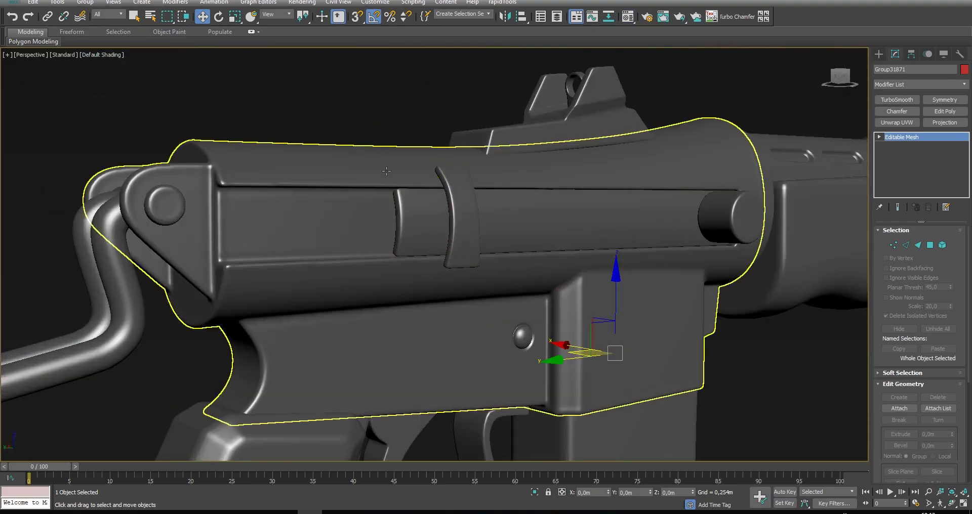
click(358, 206)
alt+middle_drag(358, 206, 530, 123)
click(530, 121)
scroll(465, 185, down, 5)
alt+middle_drag(462, 187, 221, 208)
alt+drag(221, 208, 358, 209)
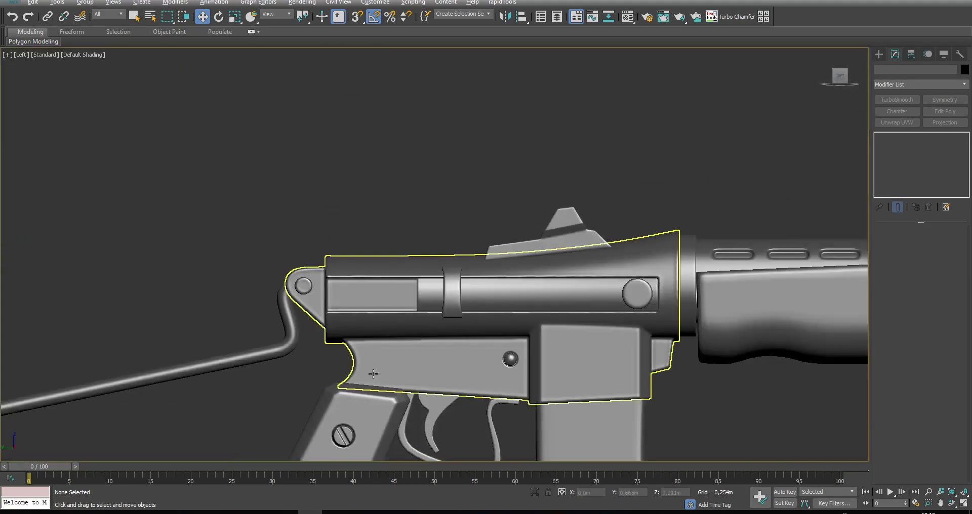
Create an 8-segment sphere of about 0.009 m radius behind the receiver in the left view and convert it to Editable Poly
scroll(393, 204, up, 10)
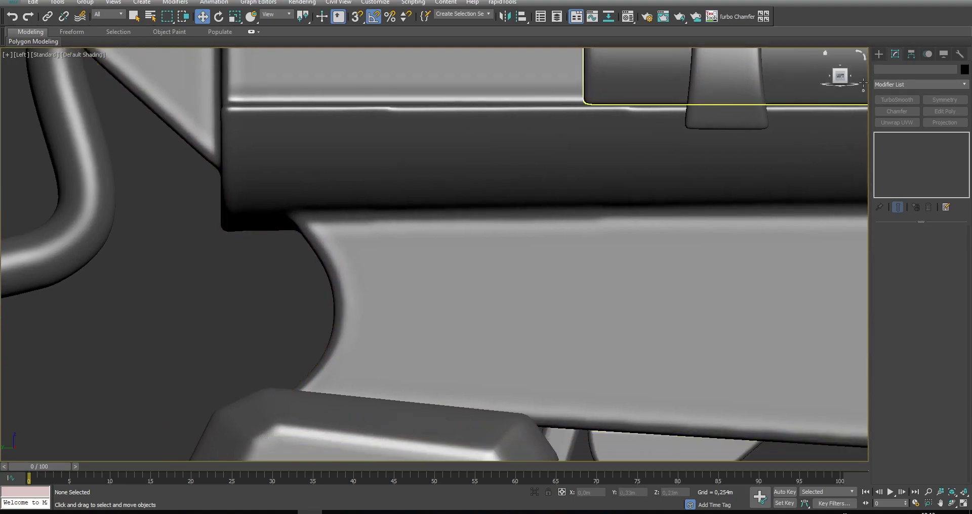
click(879, 54)
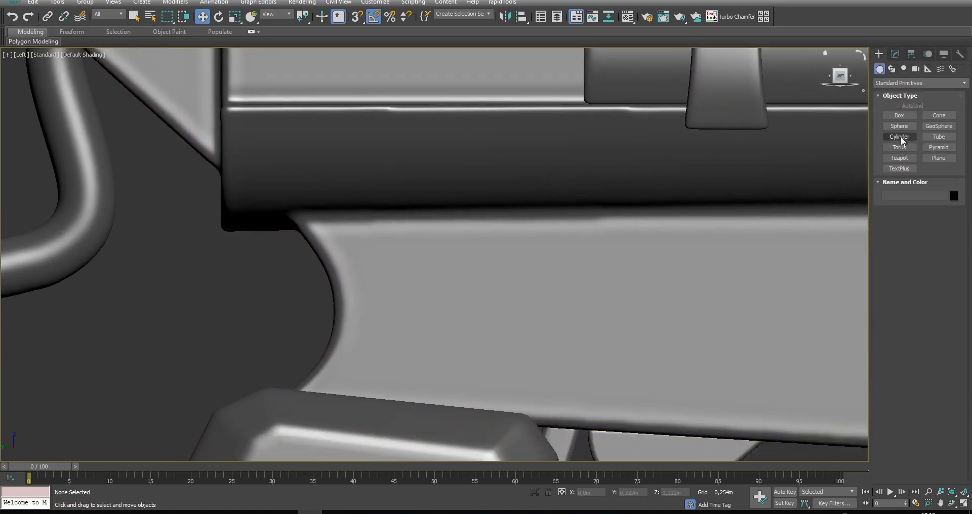
click(898, 127)
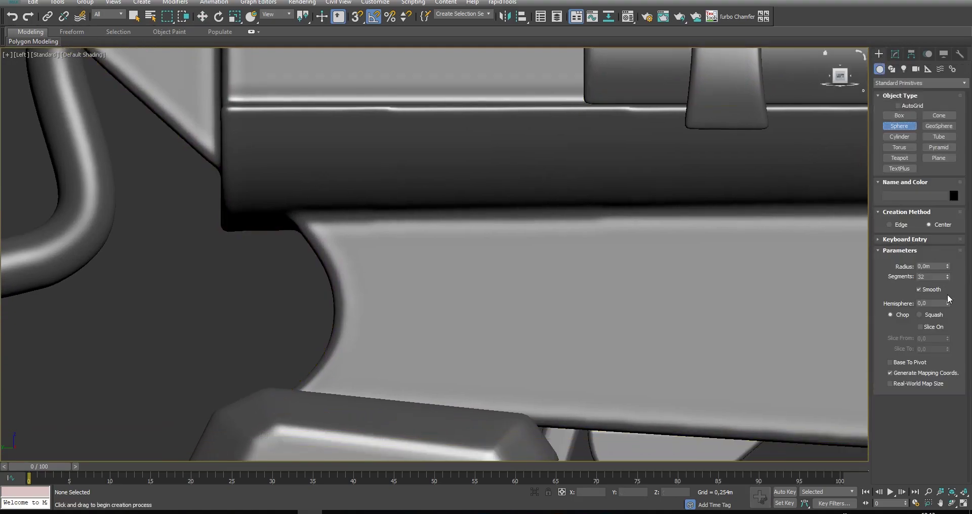
click(931, 277)
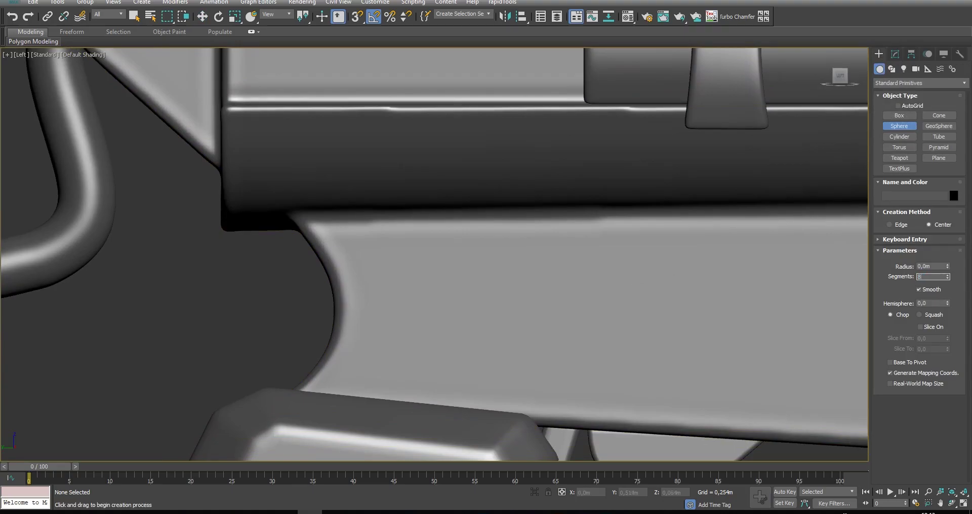
middle_drag(226, 311, 392, 294)
drag(312, 287, 321, 296)
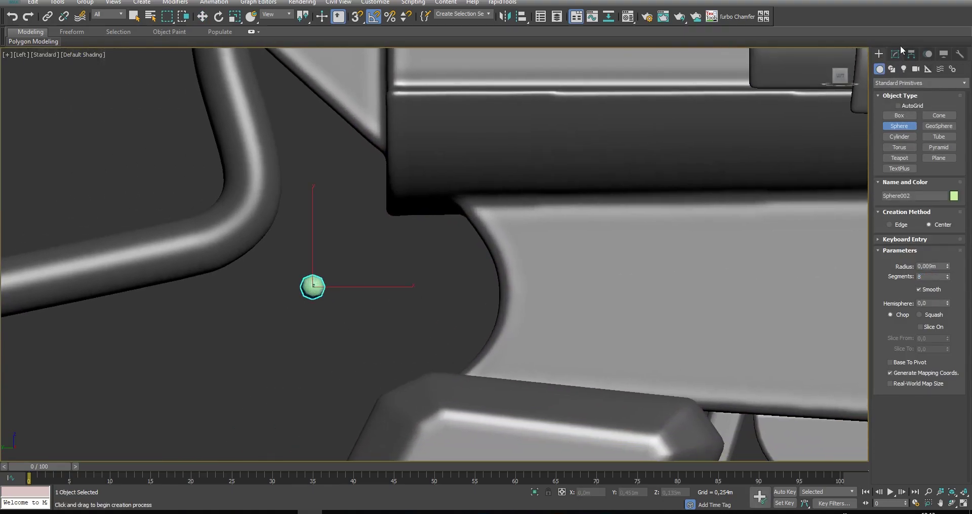
click(895, 53)
right_click(911, 137)
click(908, 212)
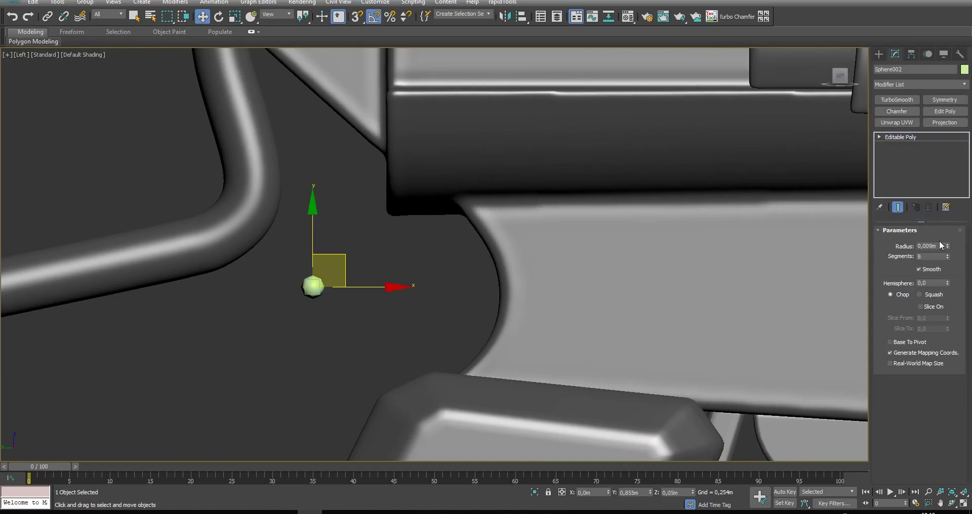
Select all of the sphere's polygons and move them clear of the receiver's side in the top view
click(930, 243)
key(alt+w)
click(266, 166)
key(alt+w)
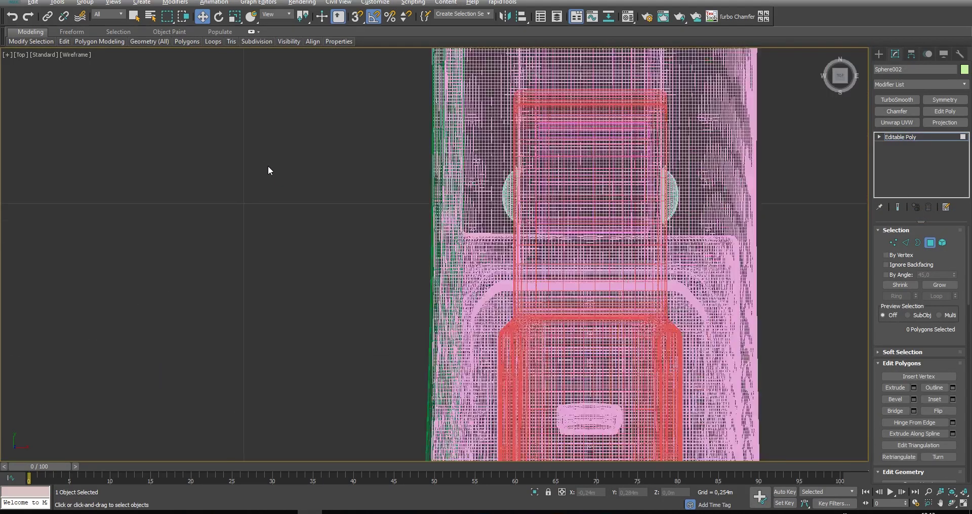
scroll(270, 169, down, 8)
scroll(293, 190, down, 4)
key(ctrl+a)
scroll(351, 191, up, 4)
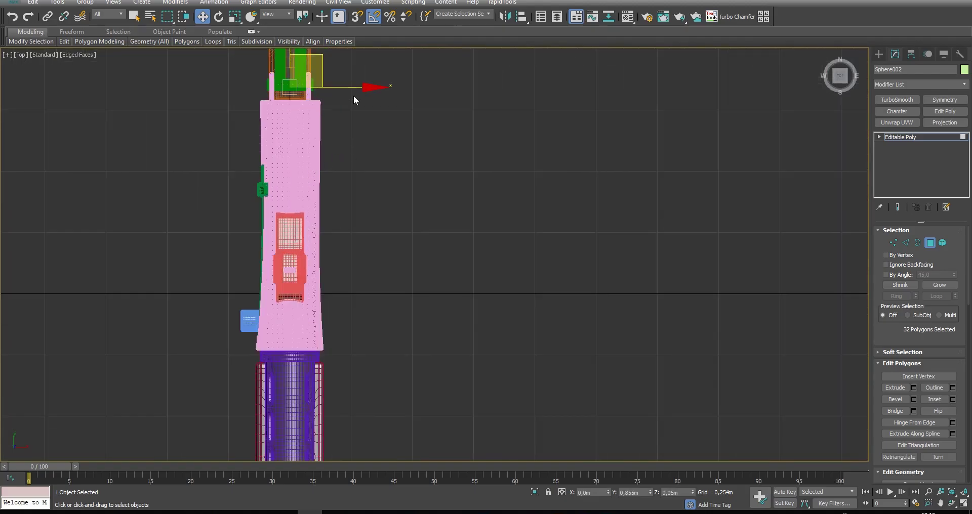
drag(347, 91, 256, 85)
Delete half of the sphere's polygons in the top view, keeping a hemisphere of 16 polygons
scroll(243, 85, up, 6)
key(r)
click(205, 68)
drag(206, 66, 251, 159)
key(Delete)
key(ctrl+a)
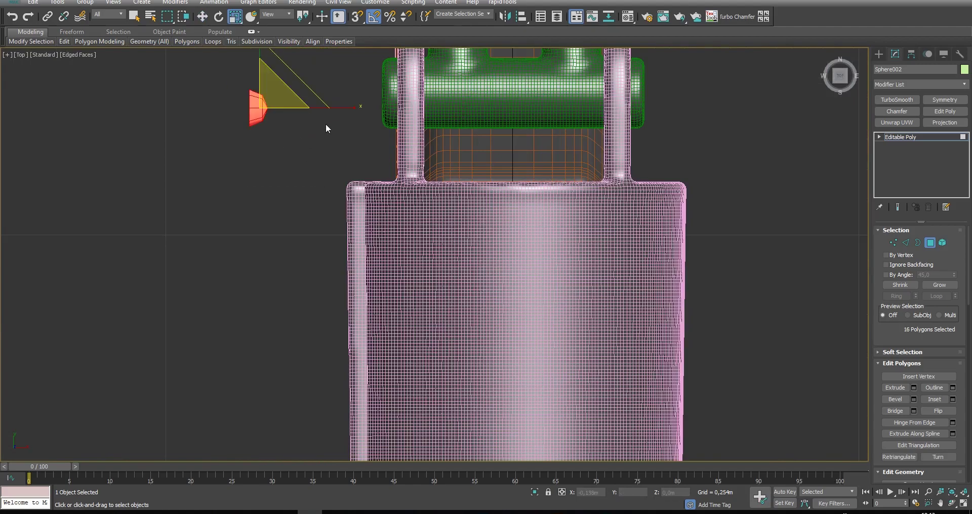
Clone the hemisphere's receiver-side half as an element to the receiver's rear edge in the left view, and delete the original of that half
key(alt+w)
key(alt+w)
key(w)
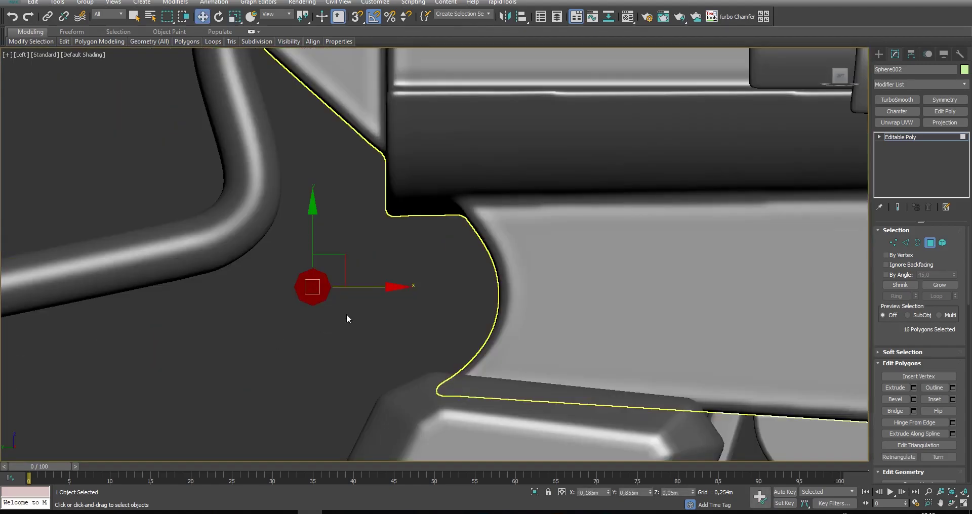
click(350, 342)
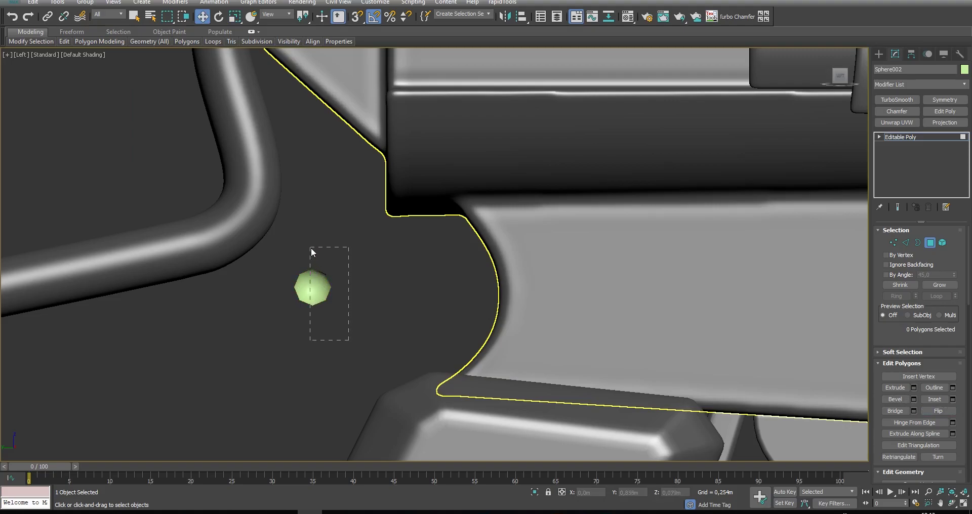
drag(311, 247, 311, 248)
mouse_move(379, 289)
shift+mouse_down()
mouse_move(600, 289)
mouse_move(579, 288)
shift+mouse_up()
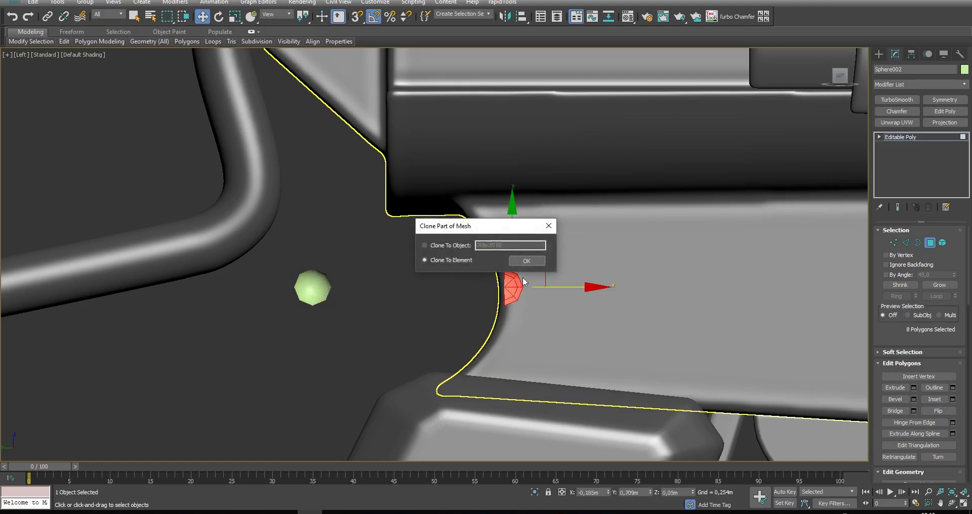
click(527, 262)
drag(314, 245, 313, 243)
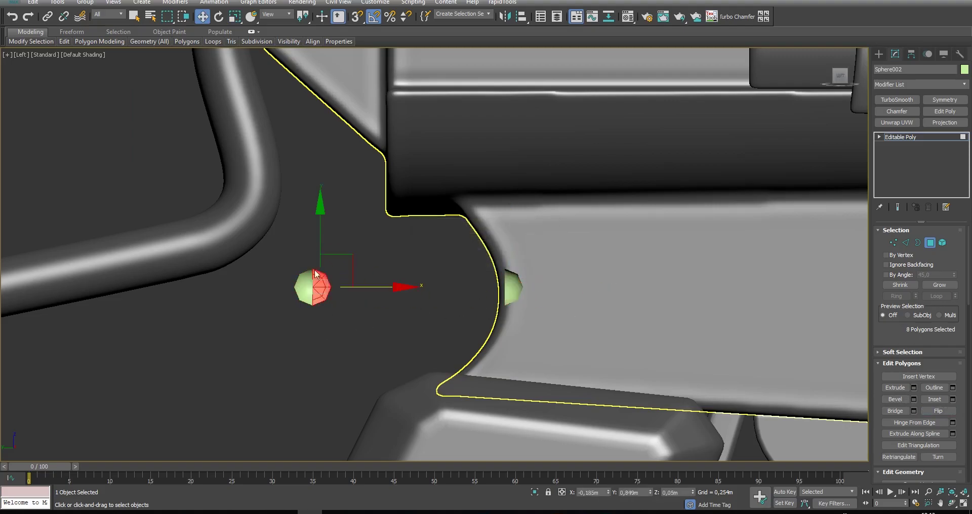
key(Delete)
Remove the diagonal edges around the poles of both quarter-sphere caps in the left view
click(905, 243)
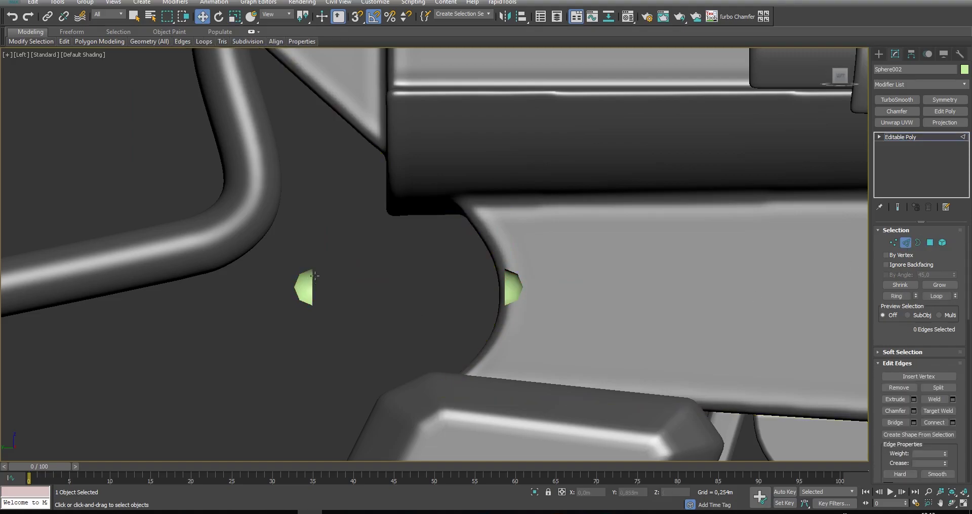
key(F4)
scroll(311, 296, up, 3)
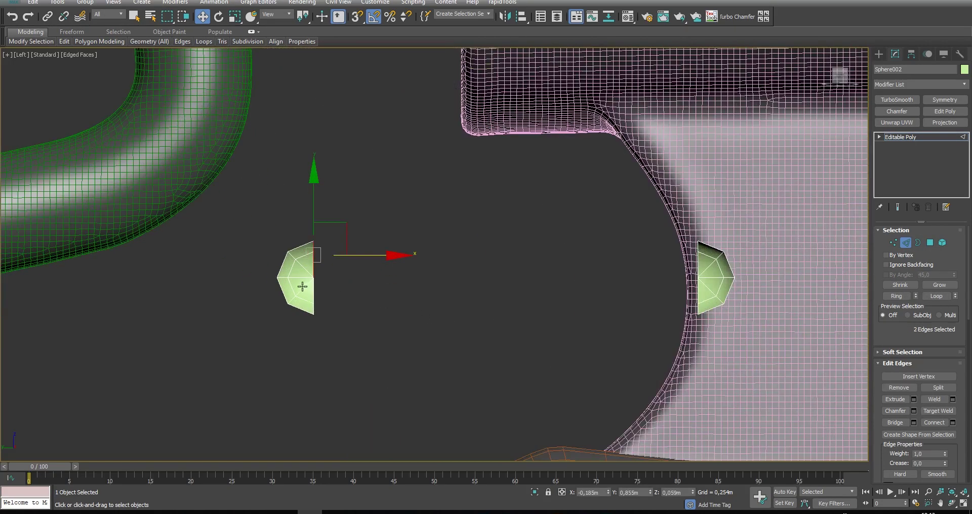
click(709, 268)
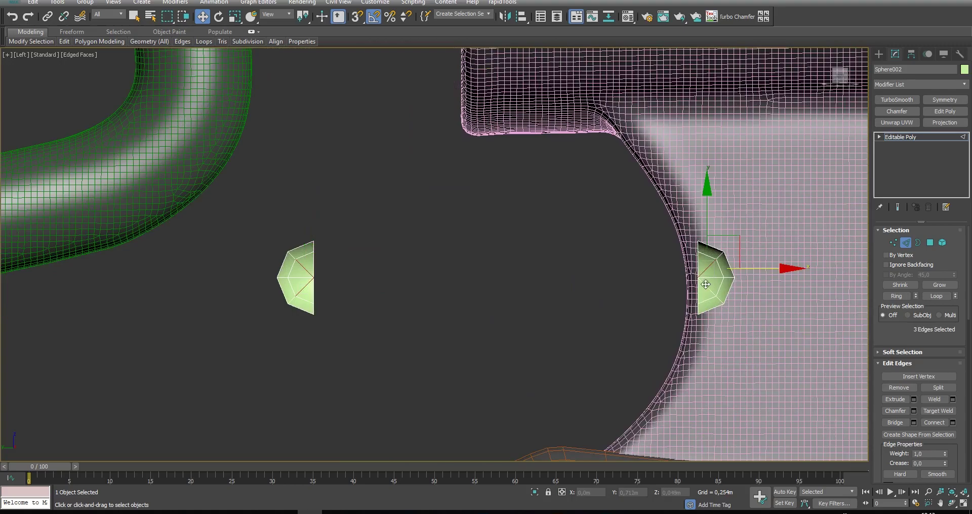
click(723, 273)
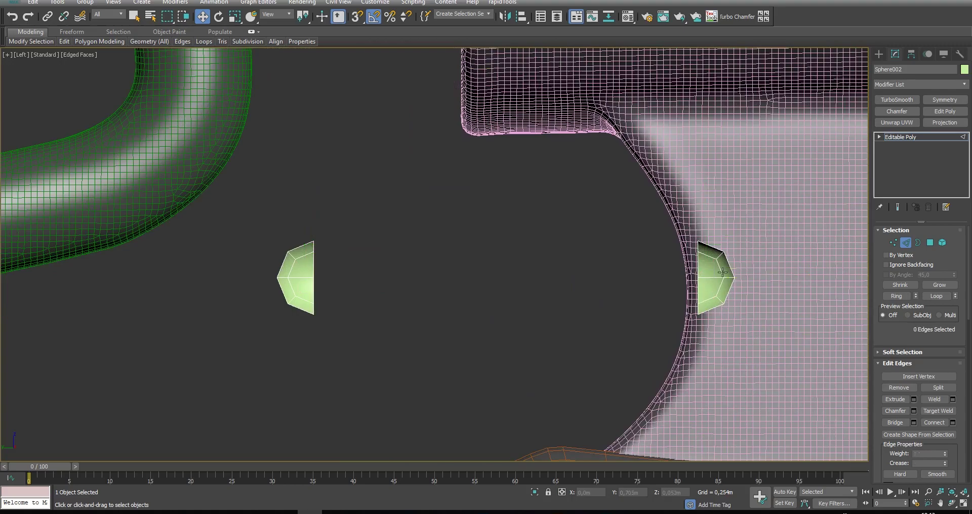
Select the facing open edges of the two caps and Bridge them into one long round-ended groove
click(313, 285)
ctrl+click(314, 269)
ctrl+click(315, 311)
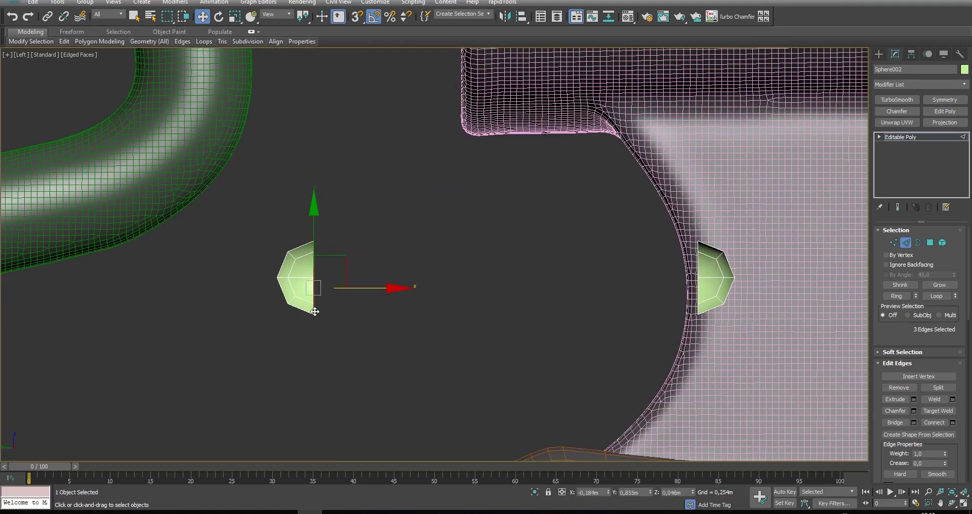
ctrl+click(314, 247)
ctrl+click(699, 265)
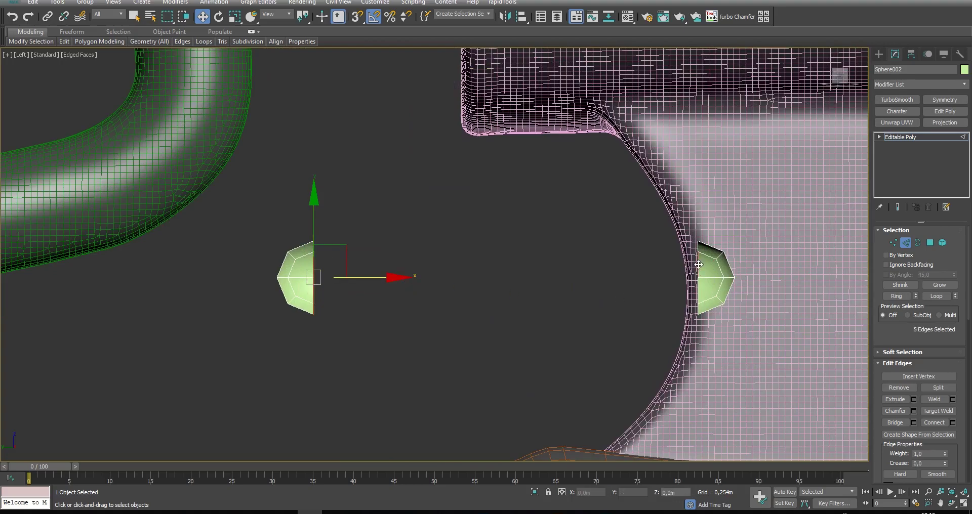
click(891, 423)
scroll(647, 344, down, 2)
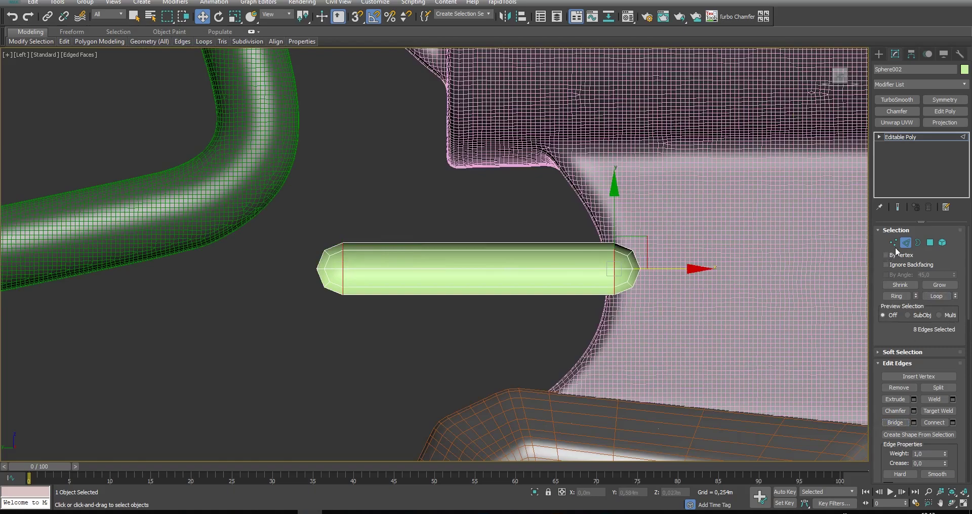
Extend the groove's open border into a flat rim by scaling a copy to about 106%, and stretch it to about 126% vertically
click(917, 246)
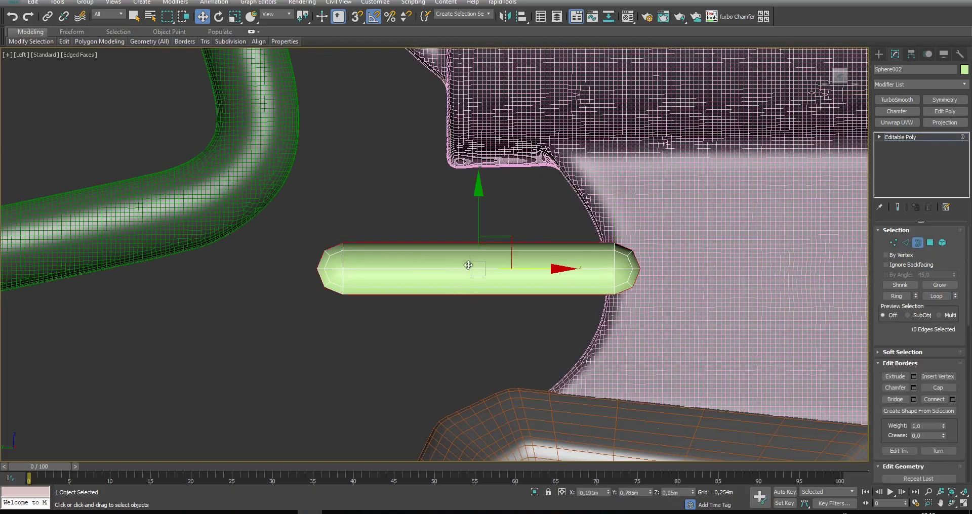
key(r)
drag(483, 263, 485, 259)
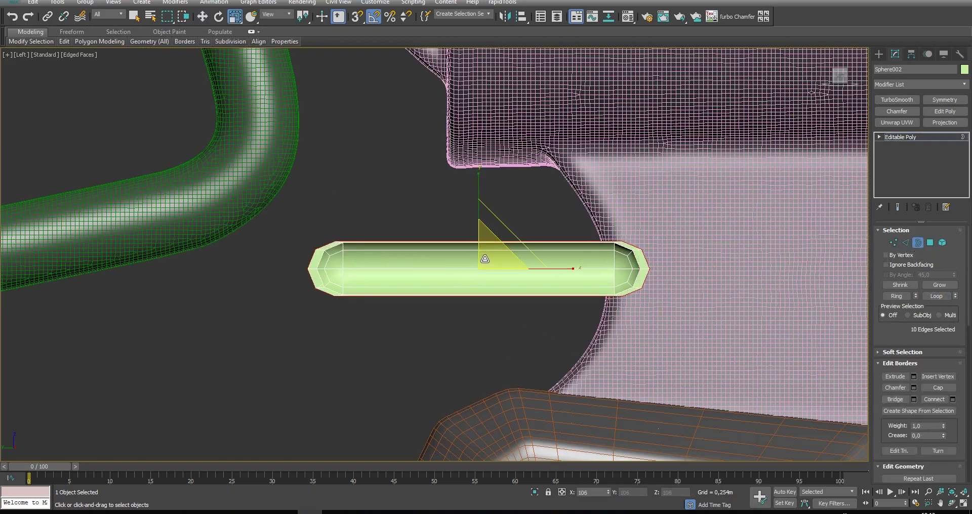
drag(478, 197, 470, 183)
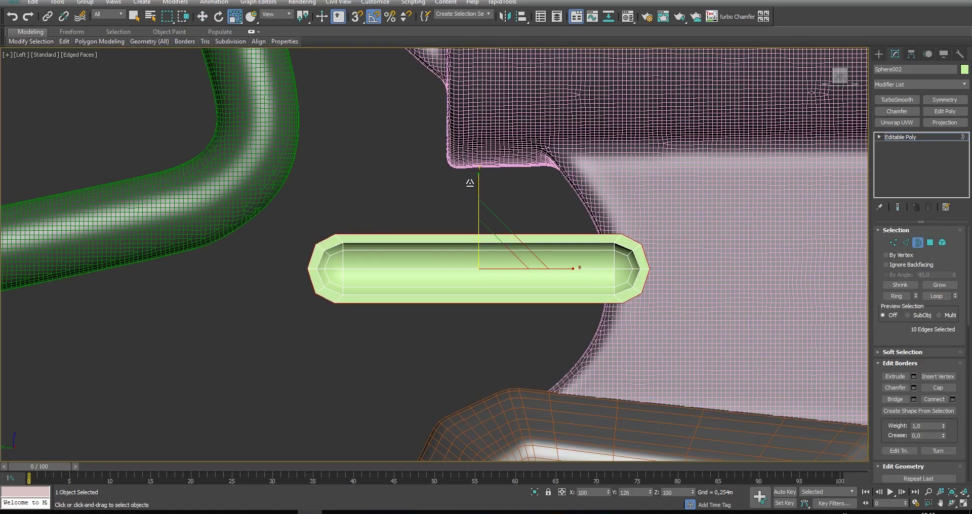
scroll(554, 229, down, 4)
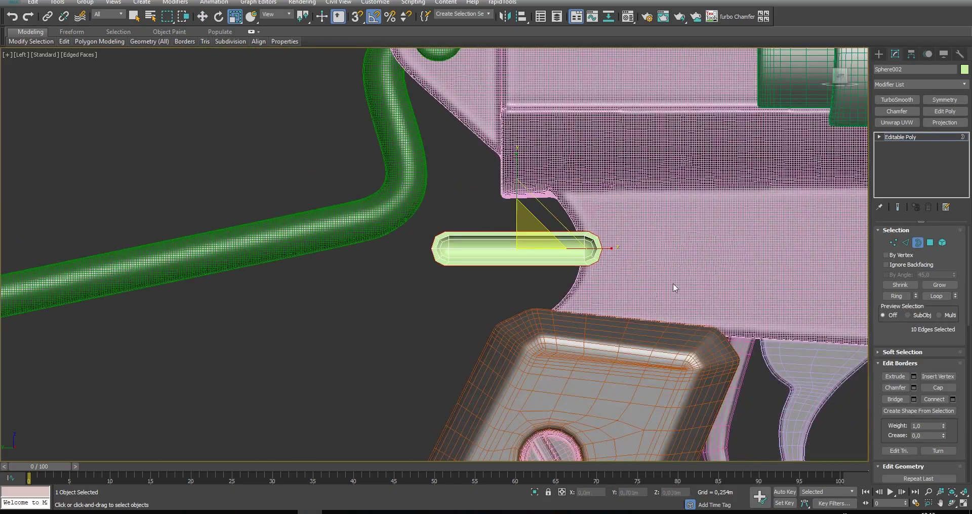
Lengthen the groove toward the receiver by moving the 16 vertices of its front end forward
click(894, 243)
key(w)
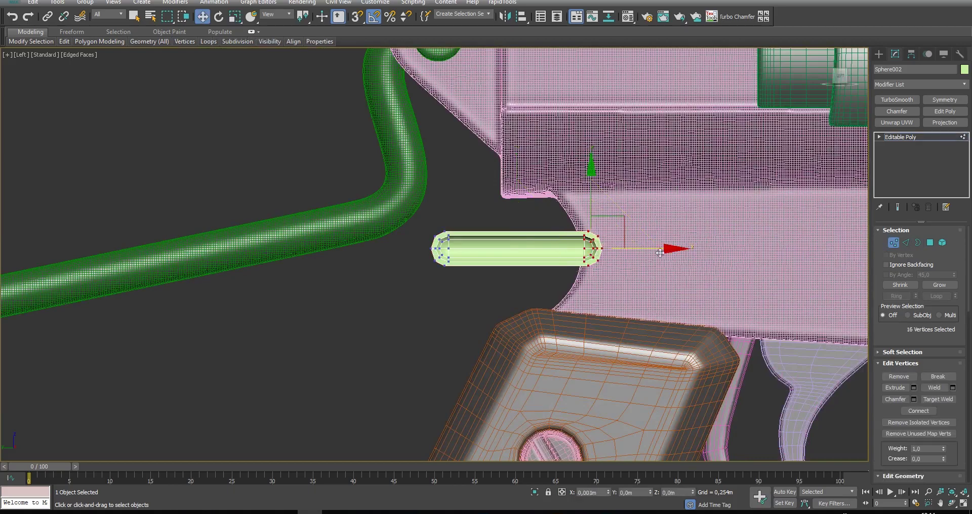
drag(660, 252, 759, 251)
middle_drag(672, 256, 488, 243)
scroll(489, 243, down, 2)
Move all 32 groove vertices forward and slightly down onto the receiver's side above the trigger
drag(627, 319, 158, 147)
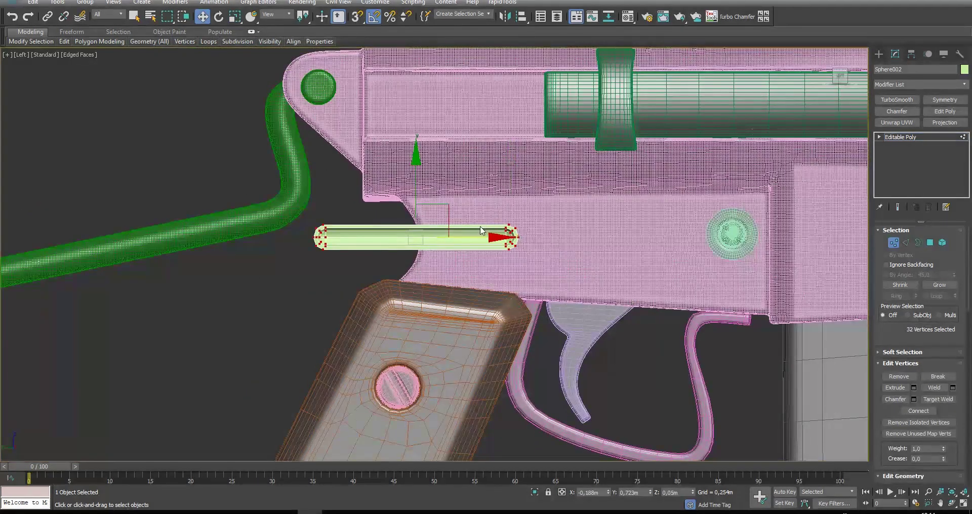
drag(473, 237, 589, 237)
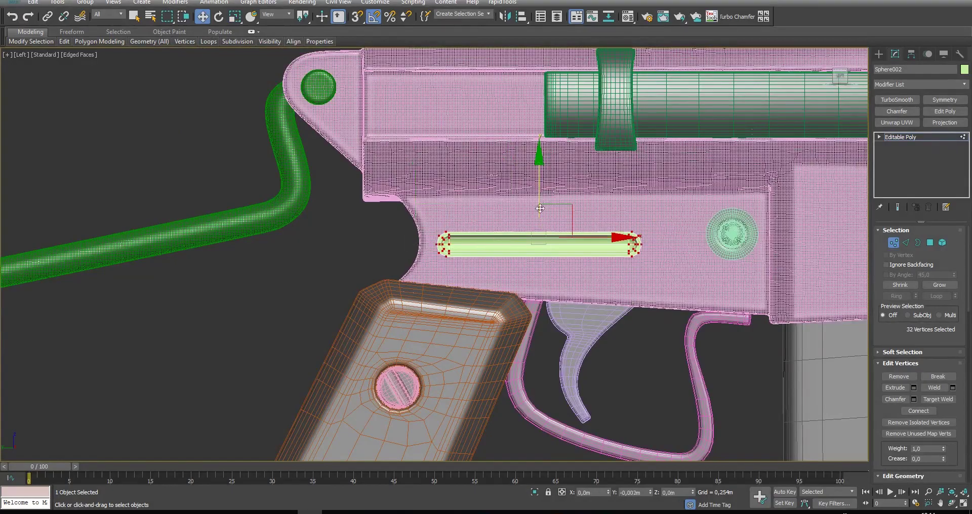
drag(537, 194, 537, 217)
Check the reference picture, then rotate the groove parallel to the receiver's sloping lower edge and move it down close to that edge
key(alt+Tab)
key(alt+Tab)
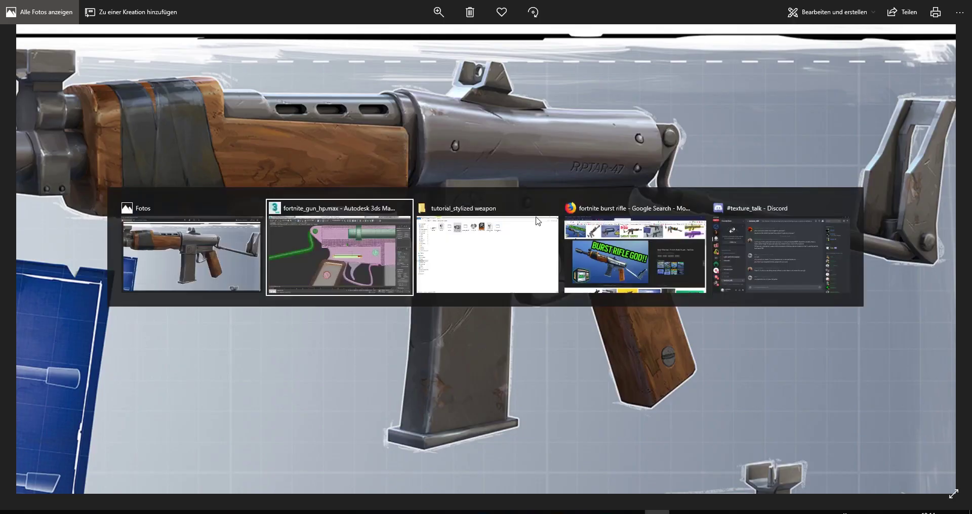
key(e)
drag(610, 239, 561, 250)
key(w)
key(r)
key(w)
Compare the groove's tilt, length and position on the receiver with the rifle reference picture, viewing the model without edged faces
key(alt+Tab)
key(alt+Tab)
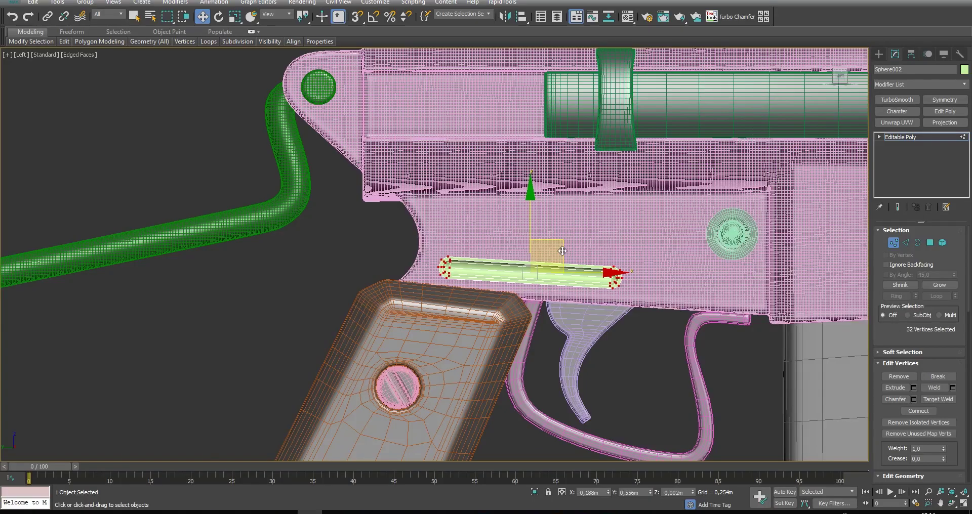
key(alt+Tab)
key(alt+Tab)
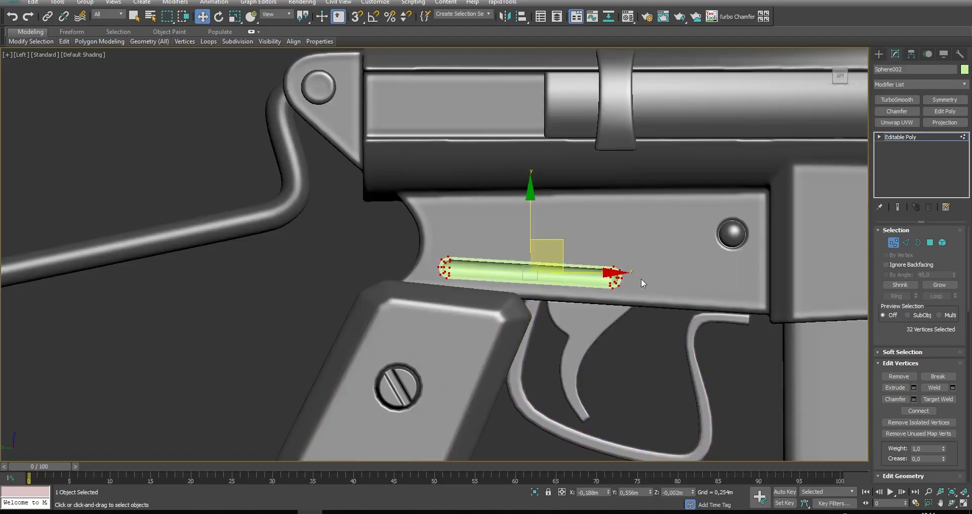
click(666, 332)
scroll(573, 298, up, 4)
key(alt+Tab)
key(alt+Tab)
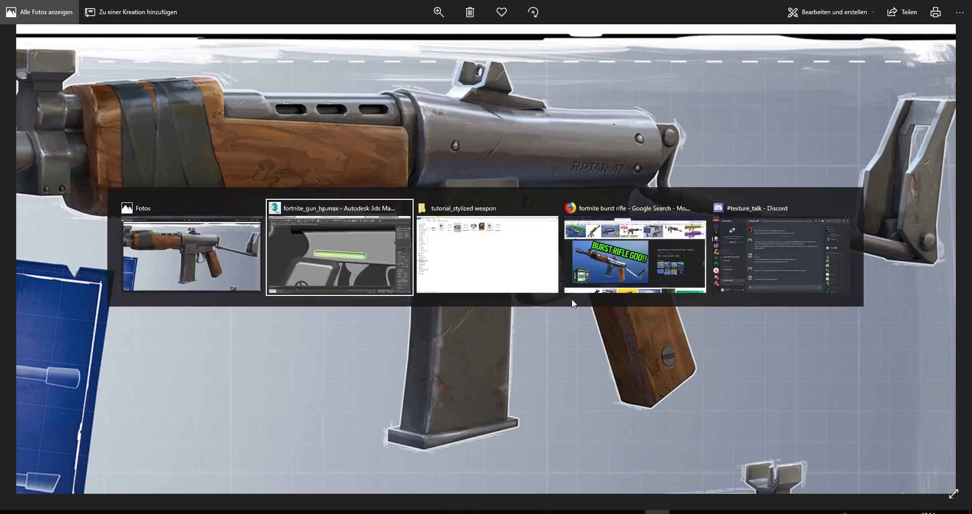
Select all 32 vertices of the groove and scale it down uniformly in the left view
drag(651, 300, 222, 150)
key(t)
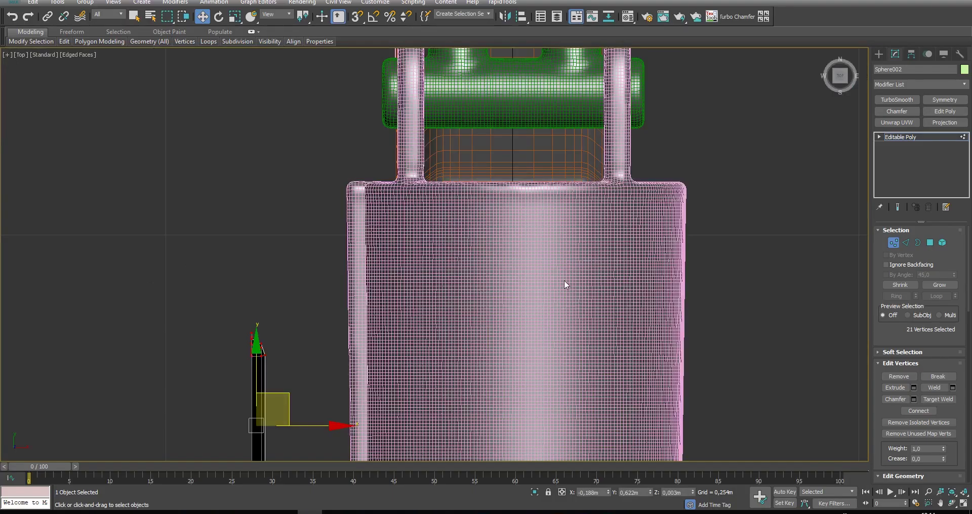
key(l)
key(ctrl+a)
key(r)
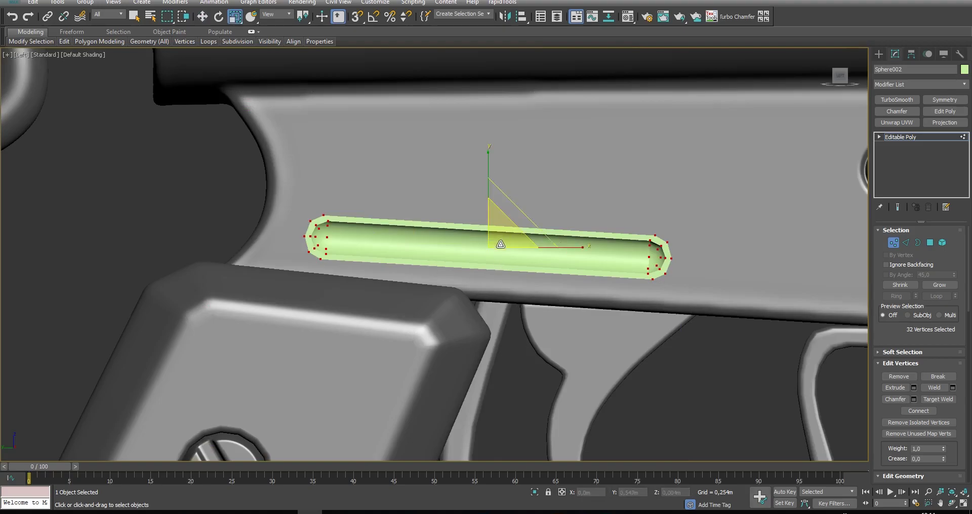
drag(500, 246, 521, 225)
key(w)
click(585, 202)
scroll(583, 203, down, 3)
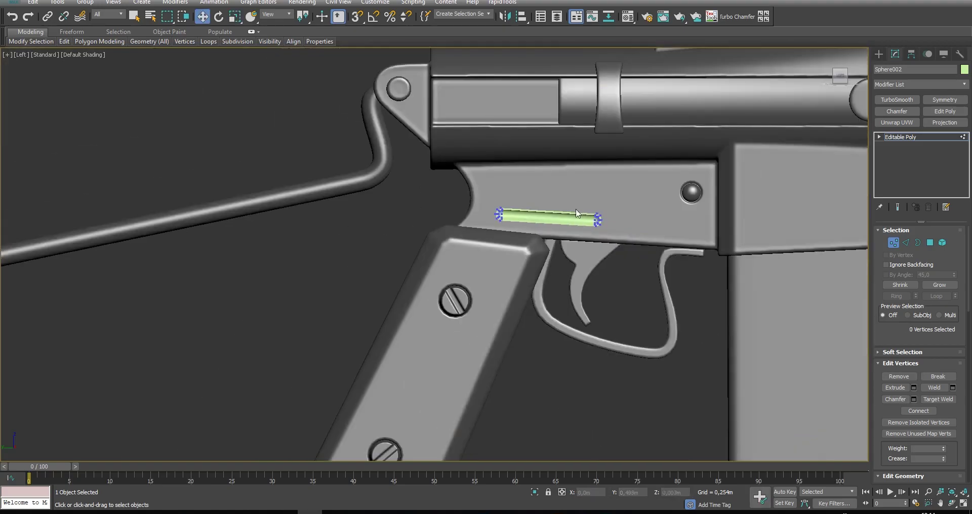
Move the groove's front-end vertices forward and slightly down along its slope to match the length in the reference picture
drag(578, 209, 670, 259)
key(alt+Tab)
key(alt+Tab)
scroll(610, 206, up, 2)
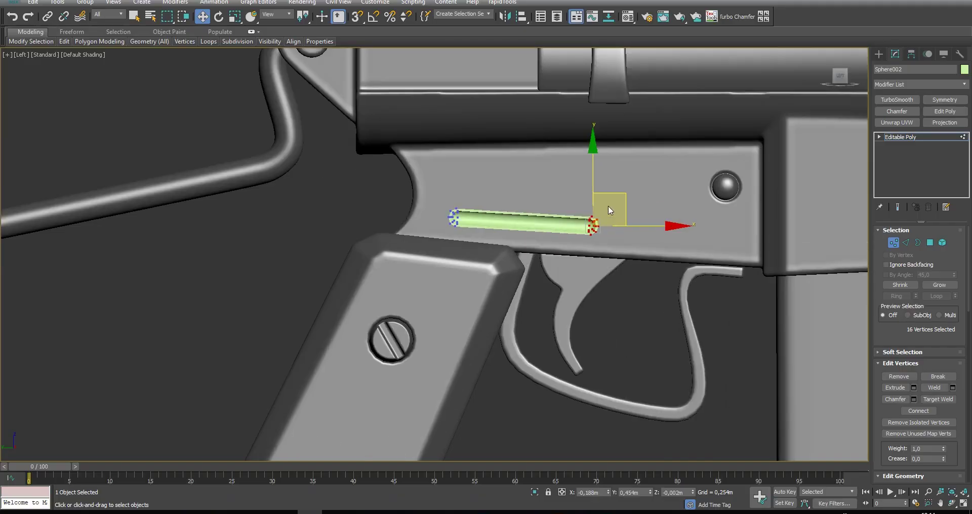
key(alt+Tab)
key(alt+Tab)
drag(628, 212, 659, 211)
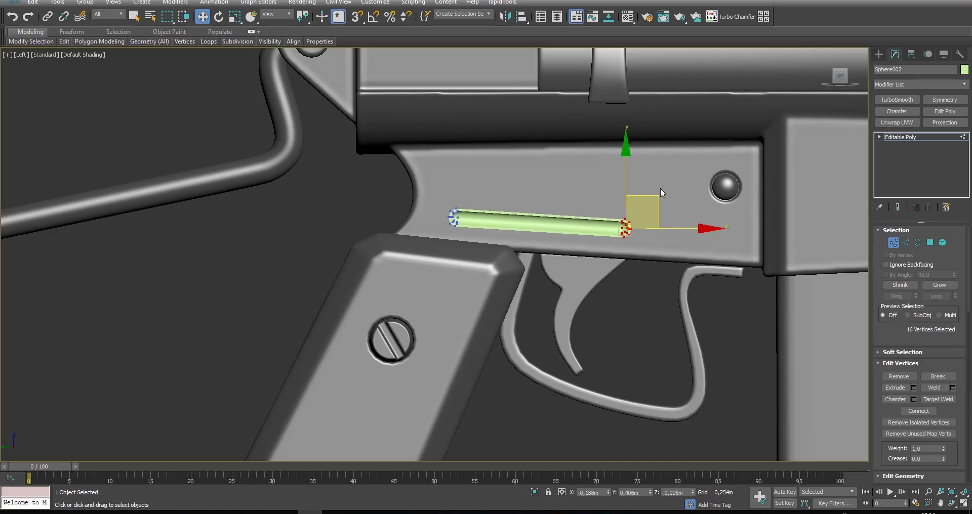
click(660, 189)
Widen the groove's outer rim by scaling its border to about 103% uniformly and 112% vertically, then nudge it to centre it
scroll(552, 206, up, 2)
key(F4)
scroll(552, 206, up, 2)
click(918, 242)
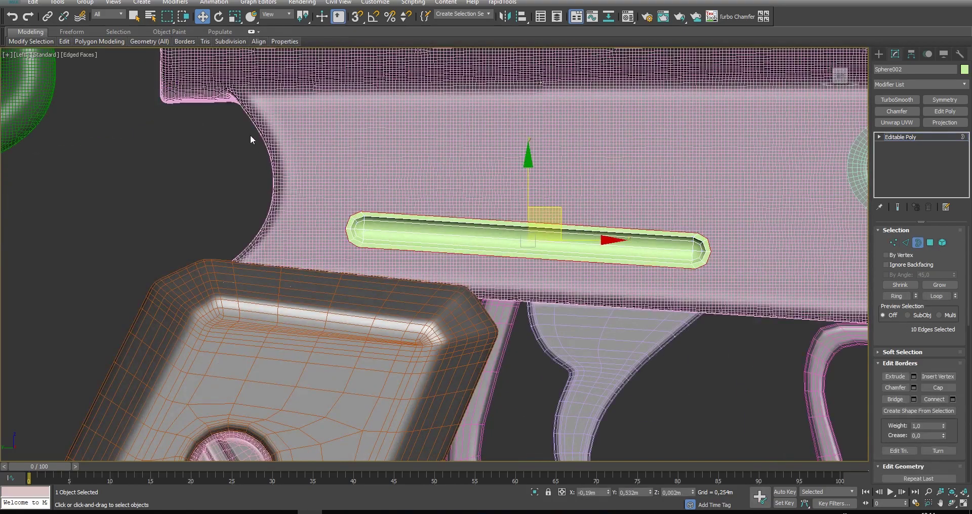
key(r)
drag(535, 240, 536, 231)
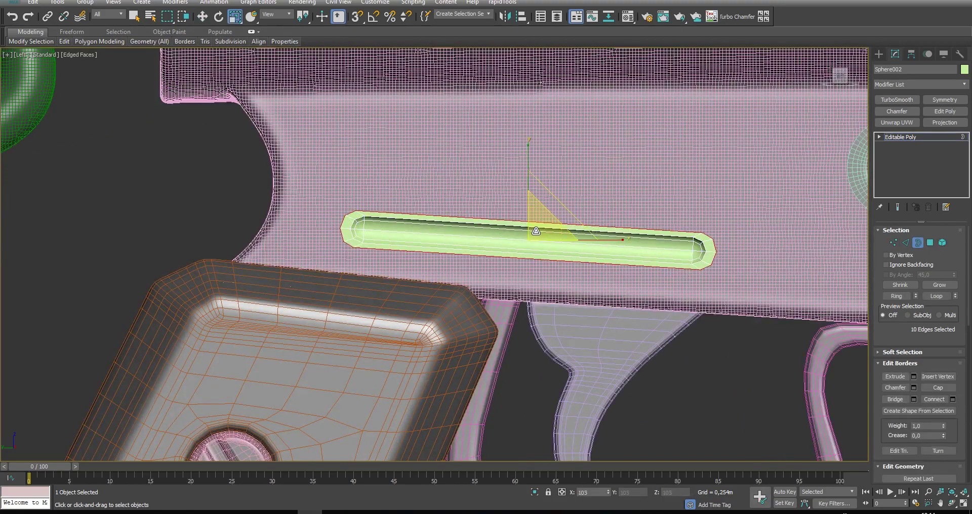
drag(529, 186, 525, 177)
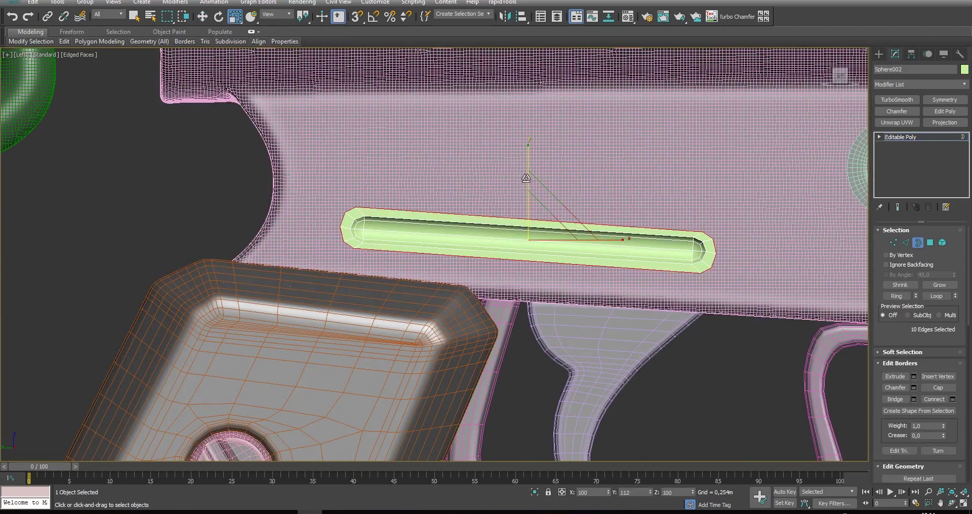
key(w)
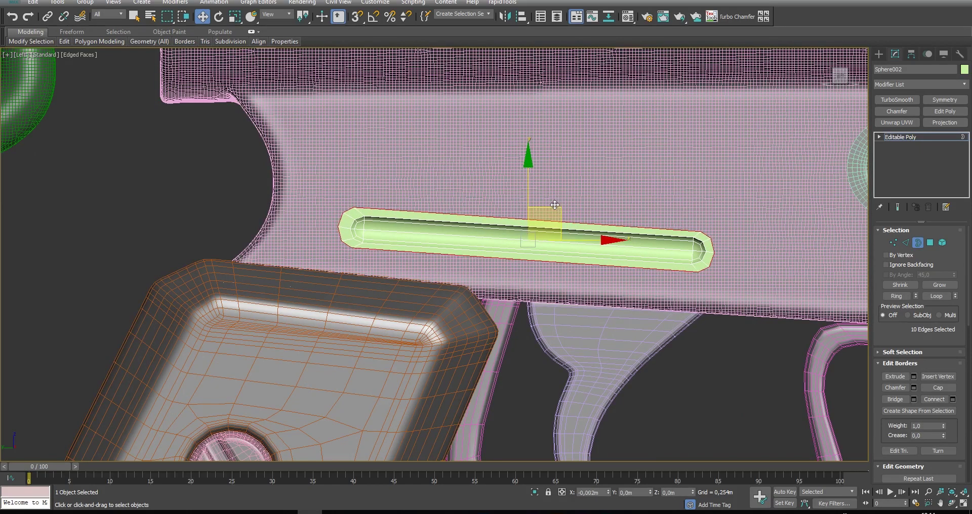
drag(555, 205, 556, 206)
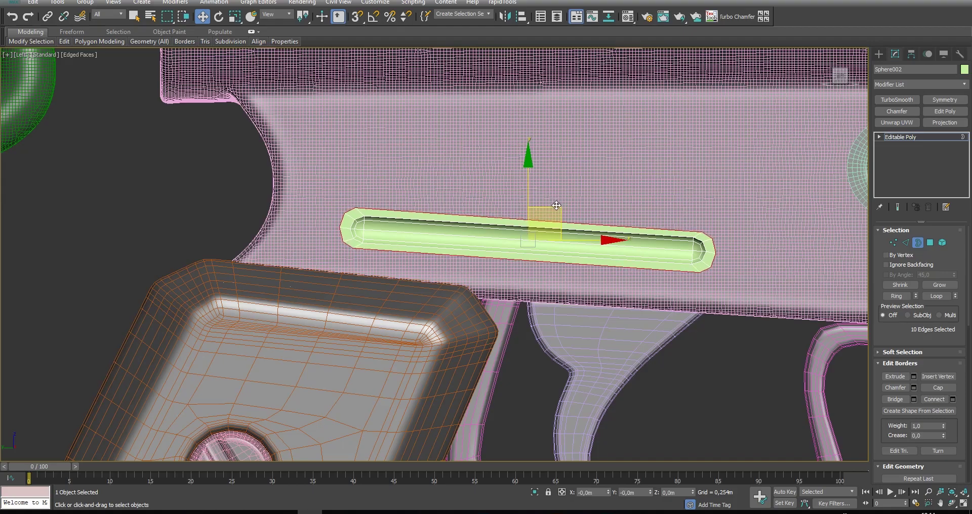
Chamfer the edge loop between the groove's recess and its rim by 0.002 m with 1 segment
click(907, 244)
scroll(679, 236, up, 2)
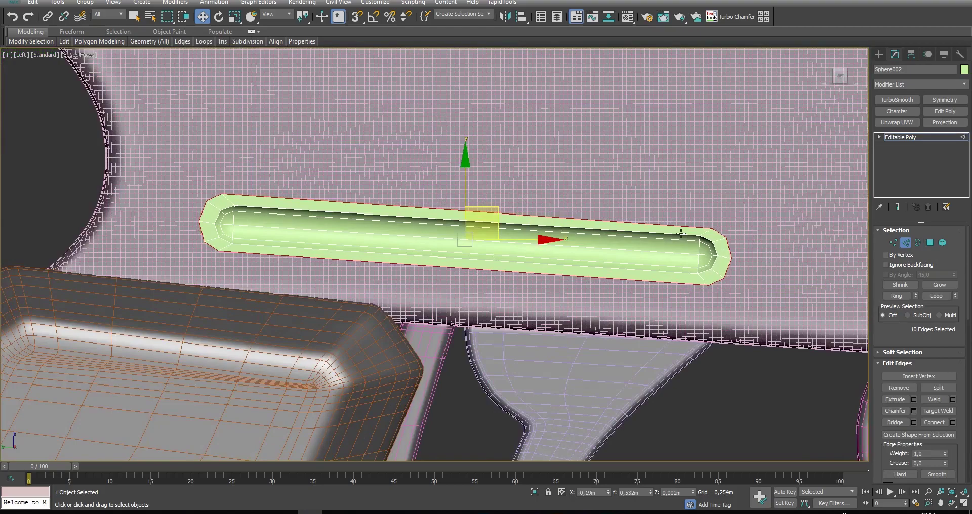
double_click(681, 233)
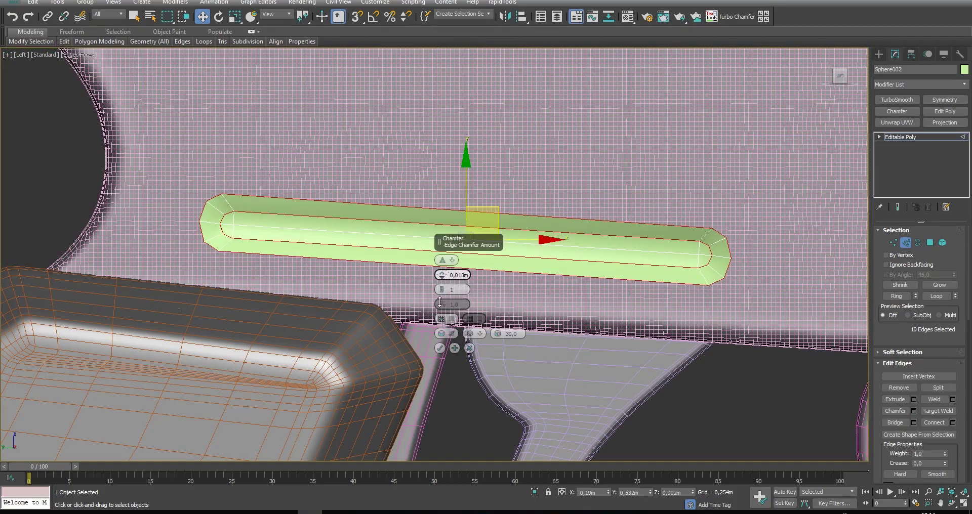
drag(440, 303, 436, 317)
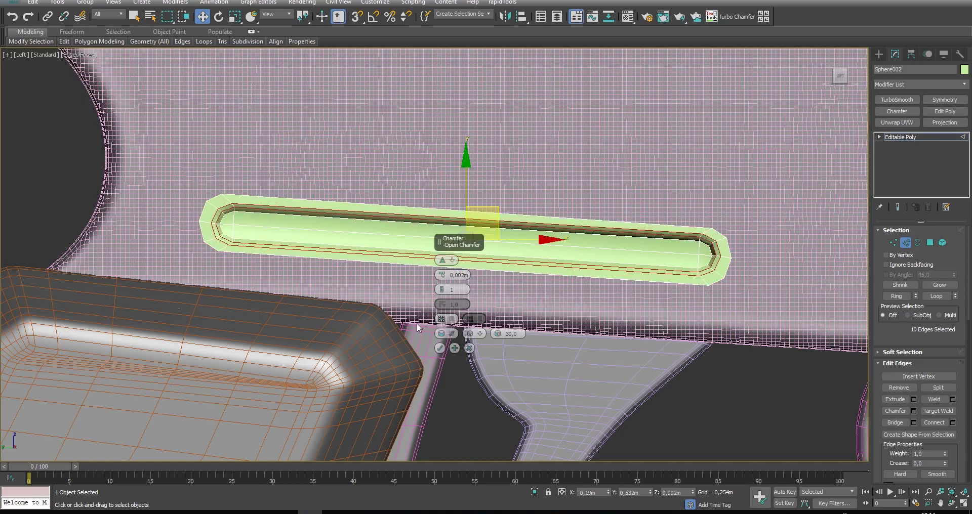
click(440, 349)
Insert an edge loop across the groove near each of its rounded ends with SwiftLoop
mouse_move(64, 41)
click(90, 65)
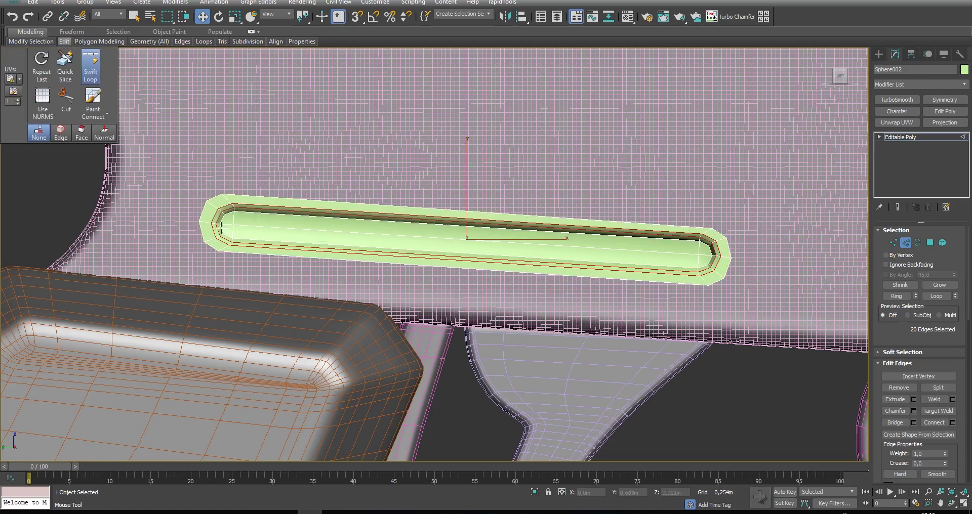
scroll(222, 226, up, 3)
click(287, 214)
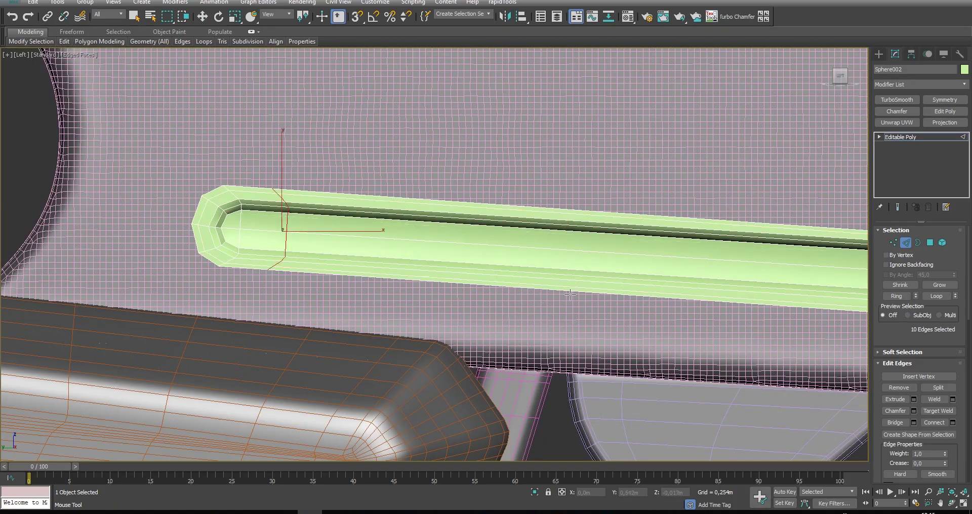
middle_drag(570, 295, 548, 240)
click(518, 219)
key(w)
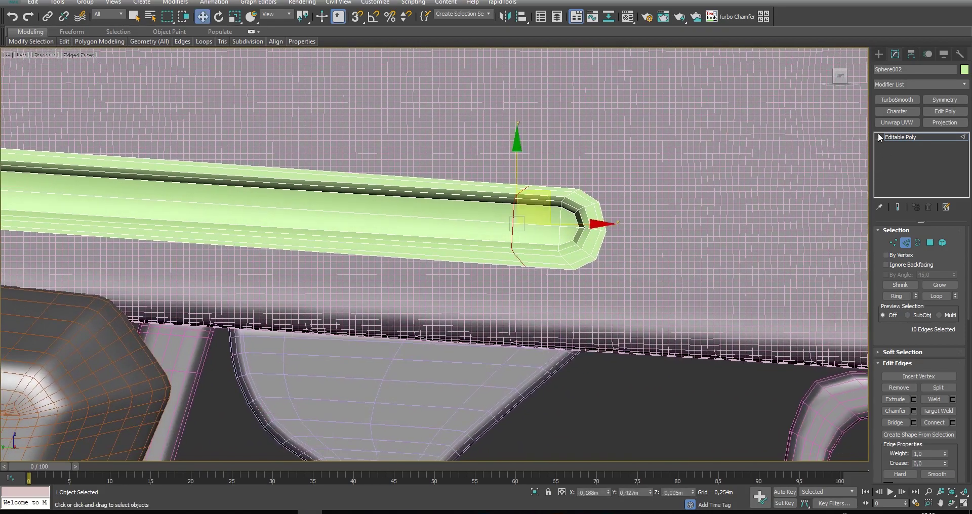
Insert another edge loop across the groove farther back from its front end with SwiftLoop, and smooth the groove with TurboSmooth
mouse_move(67, 45)
click(91, 67)
click(423, 216)
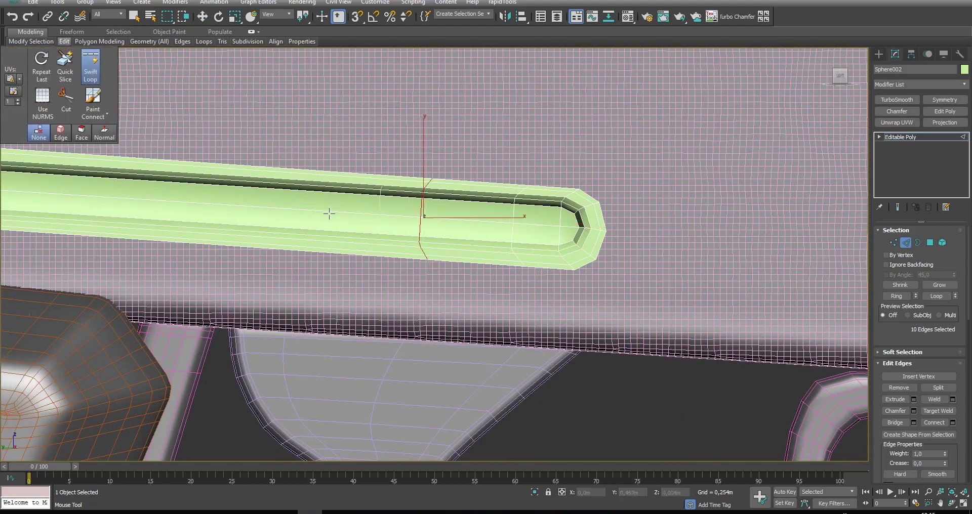
middle_drag(45, 175, 314, 240)
click(896, 112)
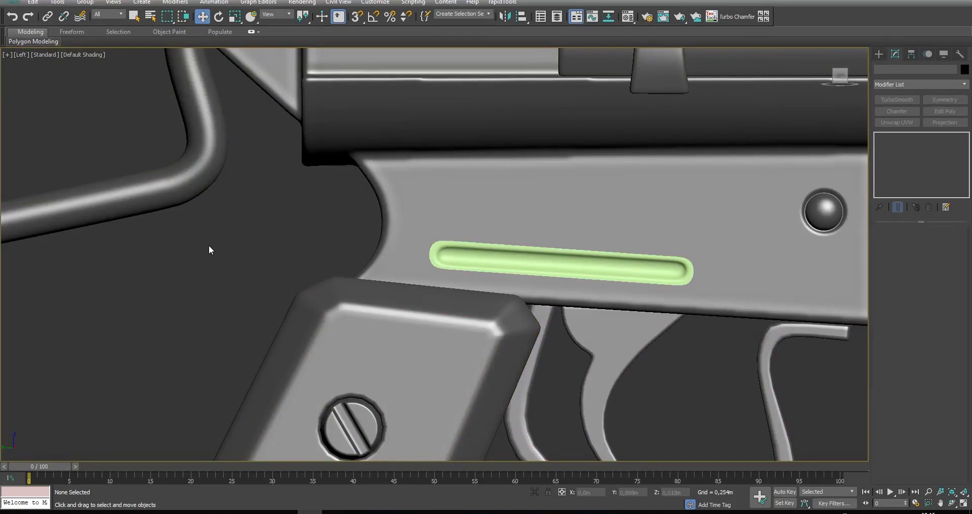
Assign the dark glossy sample material to the groove on the receiver's side
key(m)
drag(170, 133, 507, 259)
scroll(507, 258, down, 8)
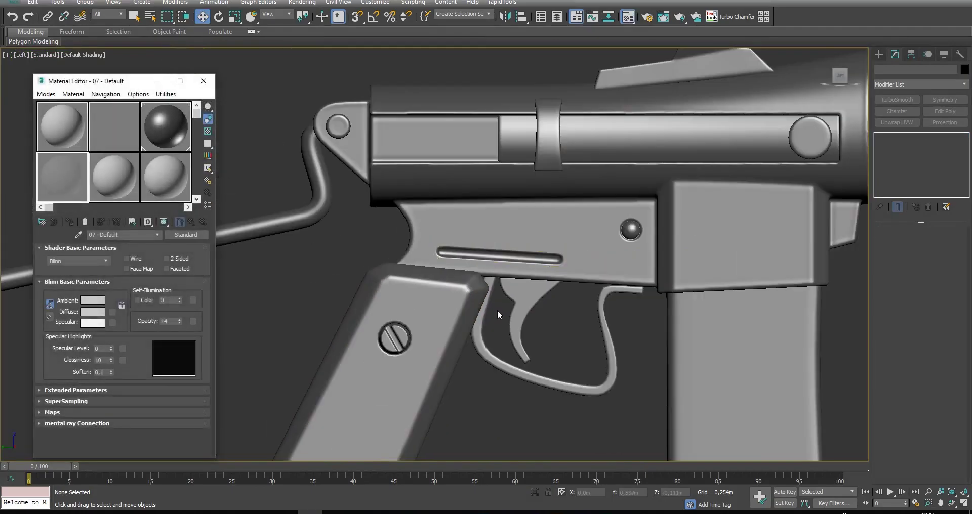
Examine how the groove sits against the receiver's side from the front and in perspective
key(alt+w)
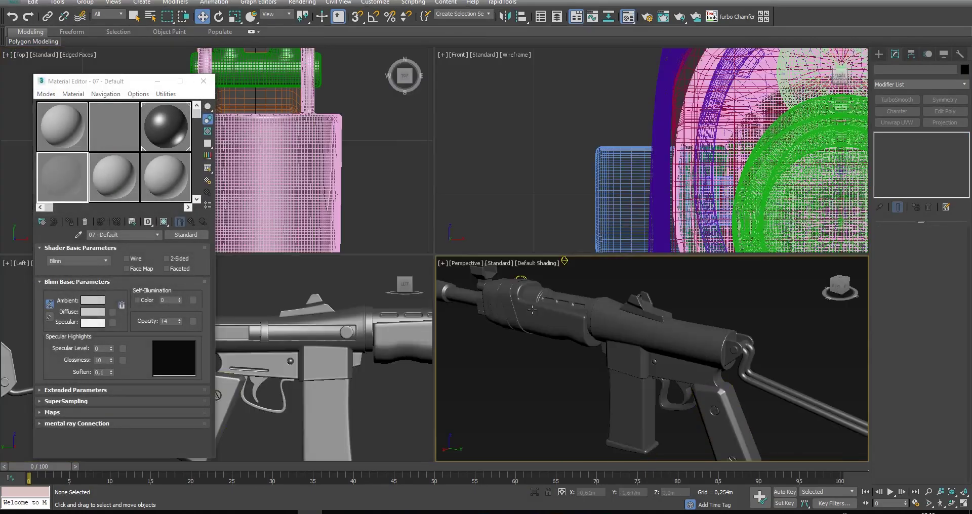
click(542, 176)
scroll(542, 176, down, 5)
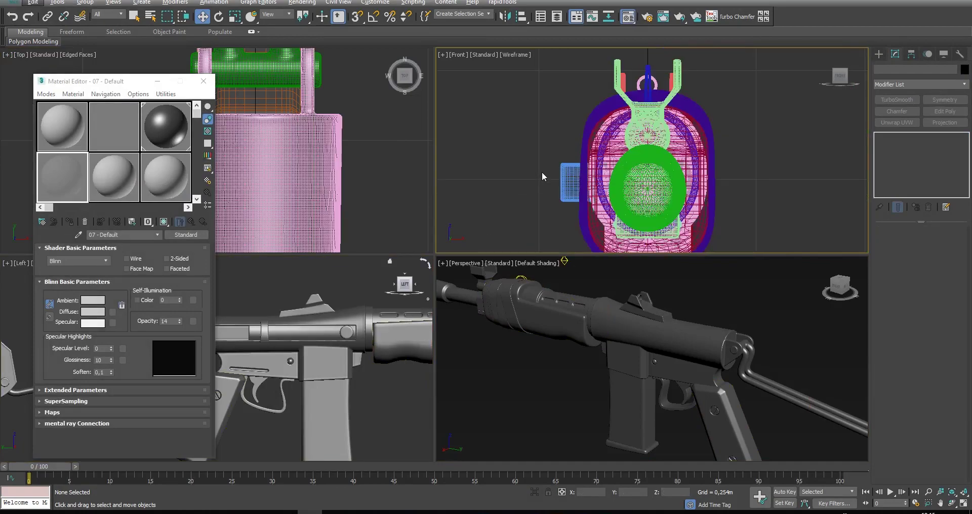
key(alt+w)
key(alt+w)
right_click(601, 327)
key(alt+w)
alt+middle_drag(601, 327, 439, 308)
scroll(379, 305, up, 4)
scroll(379, 306, down, 6)
scroll(438, 307, up, 5)
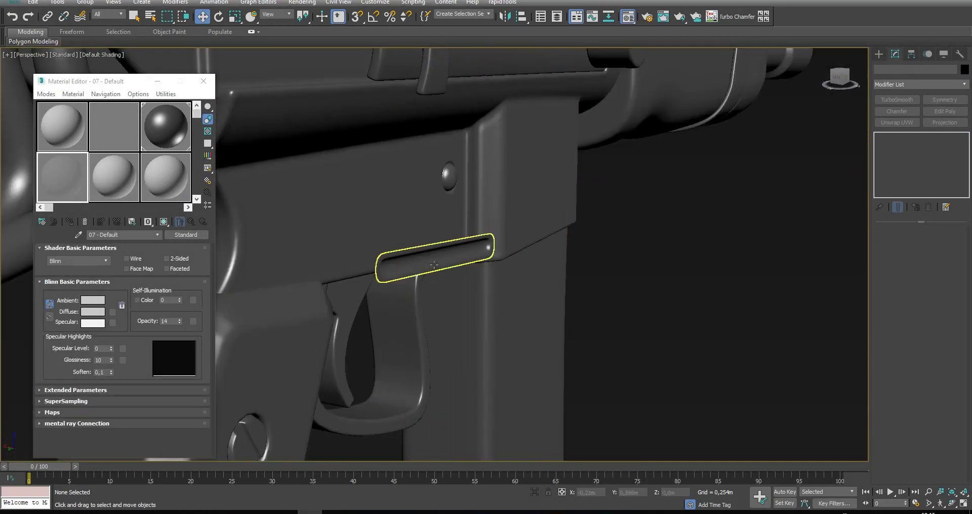
scroll(441, 258, up, 4)
Select the groove's whole mesh at element level below TurboSmooth and scale it down along X to make it shallower
click(442, 262)
alt+middle_drag(443, 263, 507, 253)
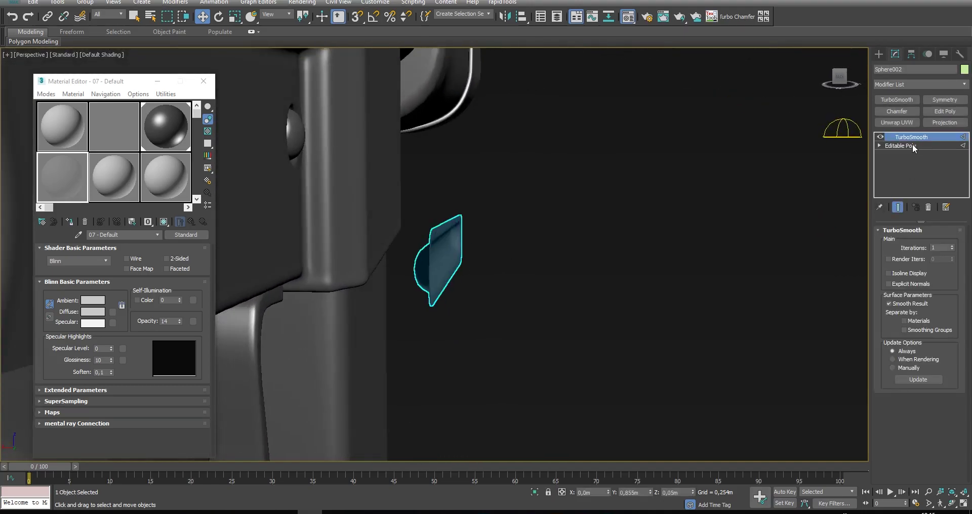
click(906, 146)
key(2)
click(943, 244)
key(r)
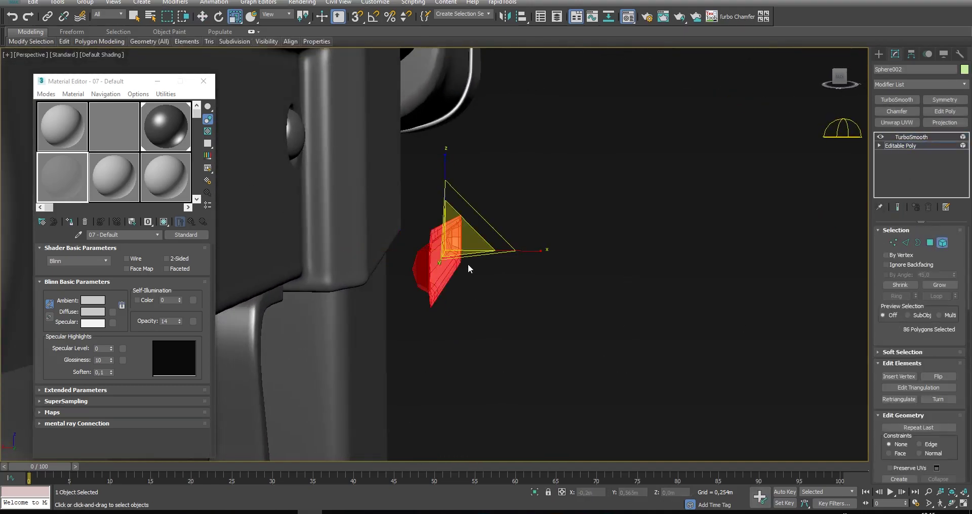
drag(516, 252, 524, 250)
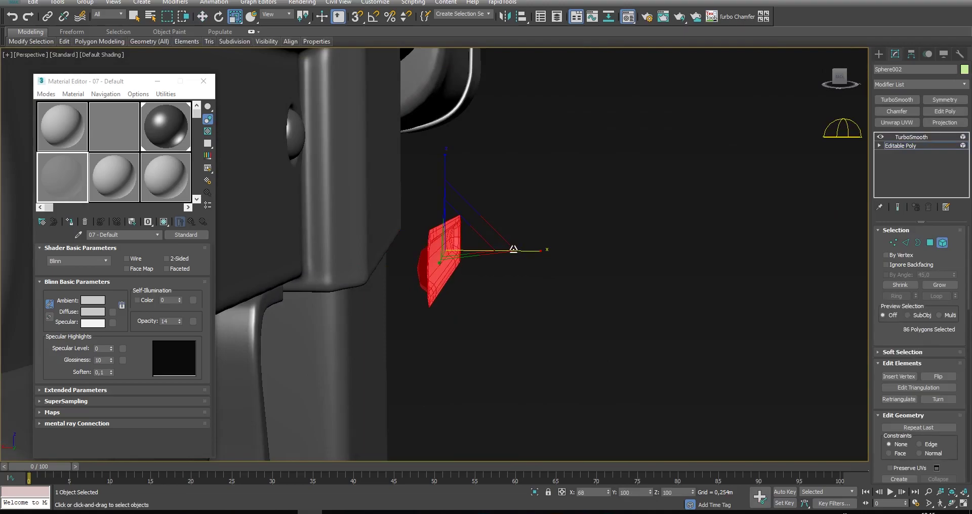
Move the groove element sideways in the perspective view until its rim sits on the receiver's side surface, with the smoothed result shown
key(w)
scroll(494, 254, down, 4)
click(522, 267)
alt+middle_drag(521, 266, 566, 319)
click(898, 208)
click(532, 250)
alt+middle_drag(532, 251, 428, 254)
drag(429, 253, 379, 226)
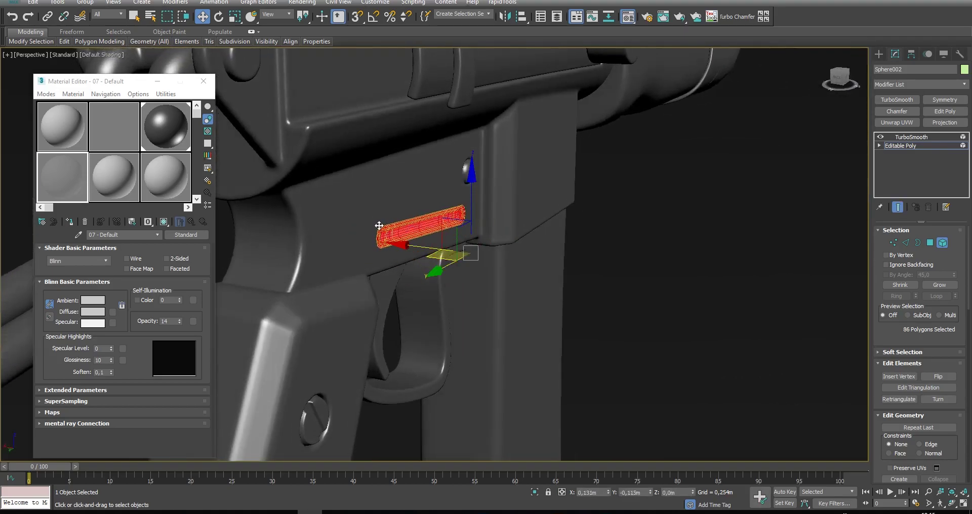
Deselect the groove and examine its smoothed shape and placement on the receiver from the side
click(587, 284)
alt+middle_drag(587, 284, 544, 271)
key(F4)
key(F4)
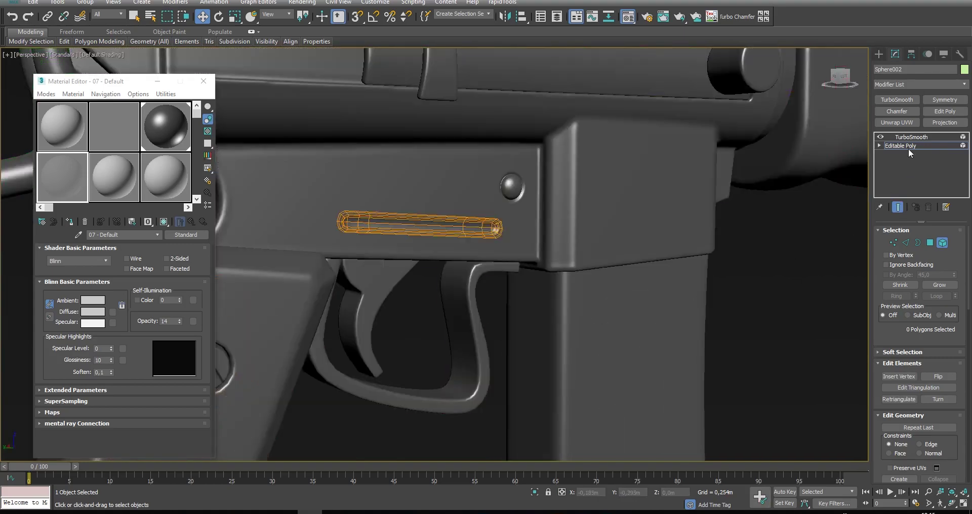
click(912, 138)
click(804, 240)
scroll(688, 268, down, 3)
alt+middle_drag(679, 271, 551, 254)
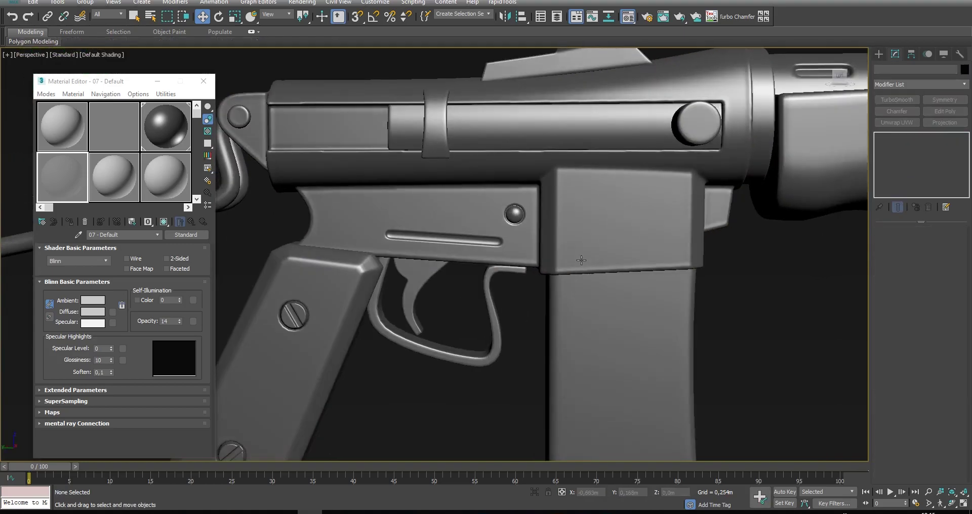
scroll(549, 255, down, 5)
scroll(507, 251, up, 6)
Select the groove element in the left view and move it about 0.127 m backward along the receiver
click(513, 259)
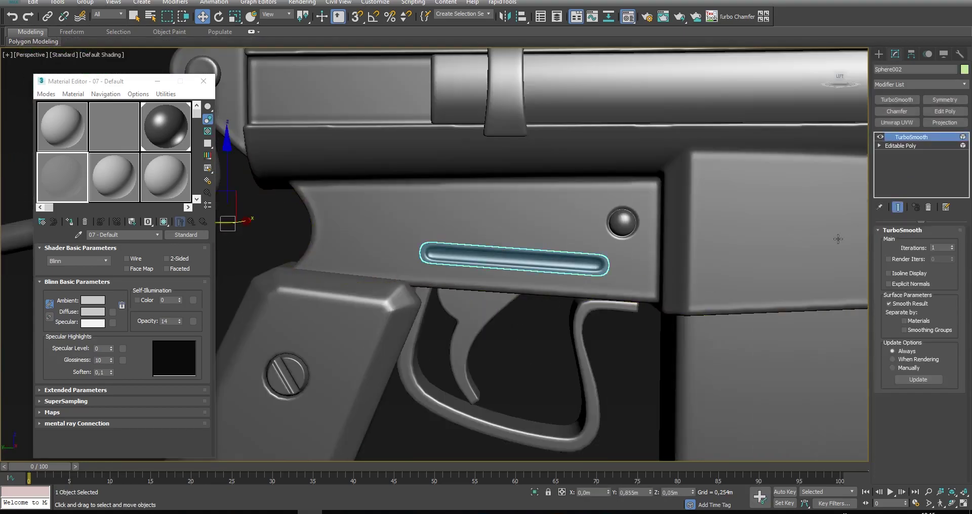
click(907, 147)
click(942, 243)
key(alt+w)
click(364, 316)
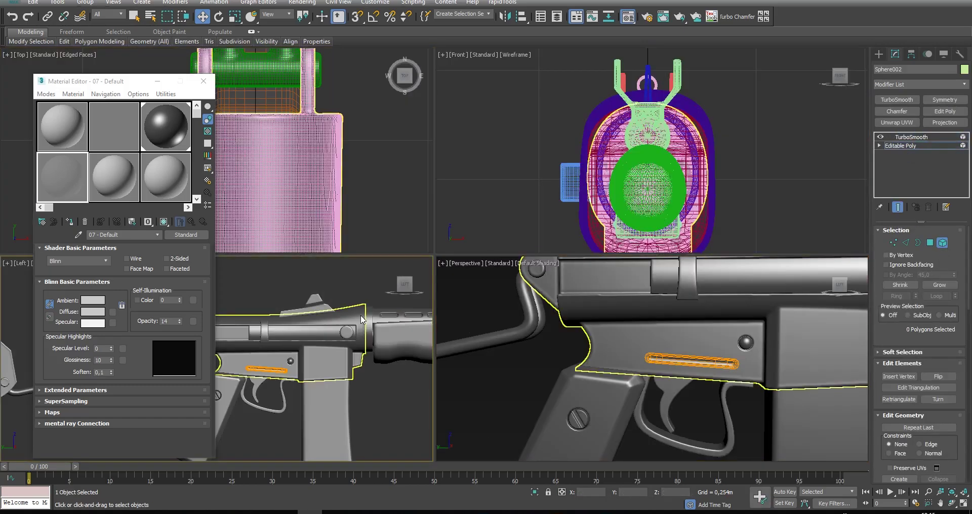
key(alt+w)
scroll(476, 293, up, 5)
drag(499, 234, 635, 300)
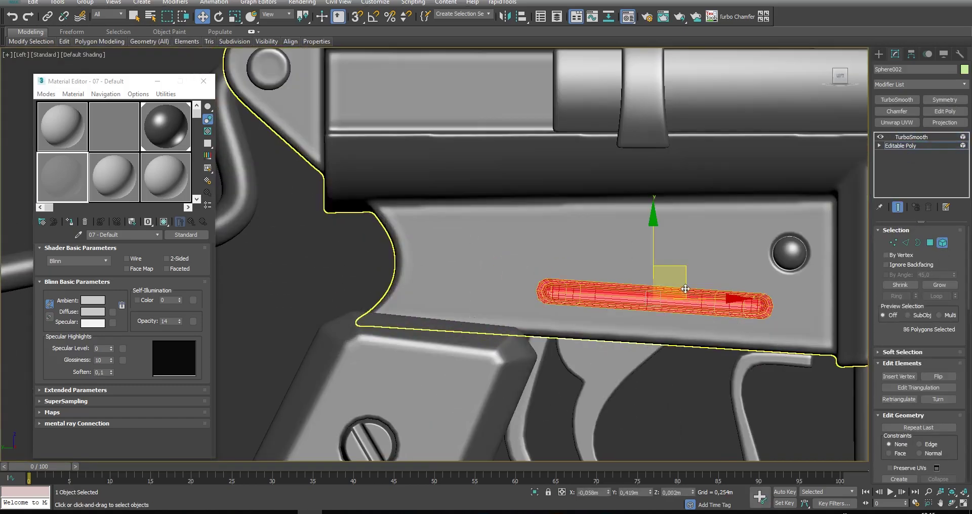
drag(684, 281, 578, 281)
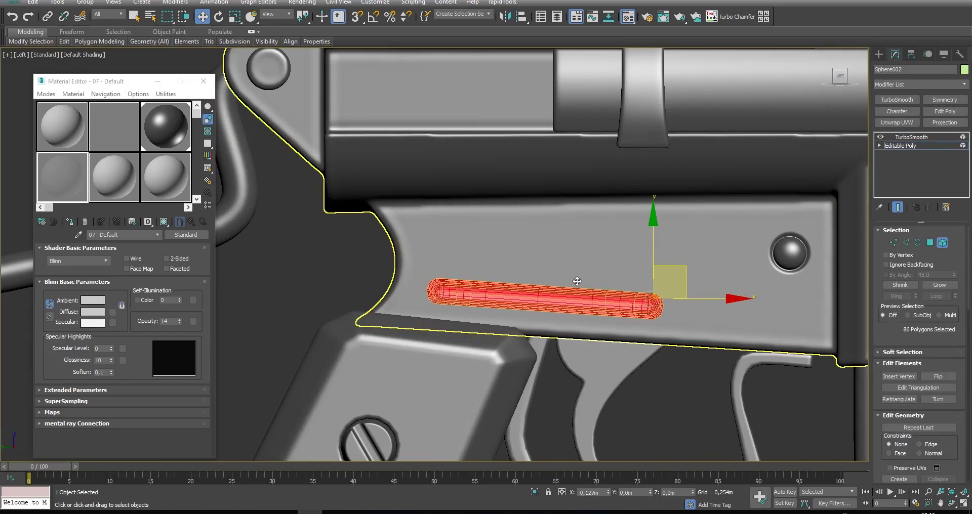
click(615, 345)
Add a Symmetry modifier below the groove's TurboSmooth and set its mirror axis to Z
key(alt+w)
click(668, 369)
key(alt+w)
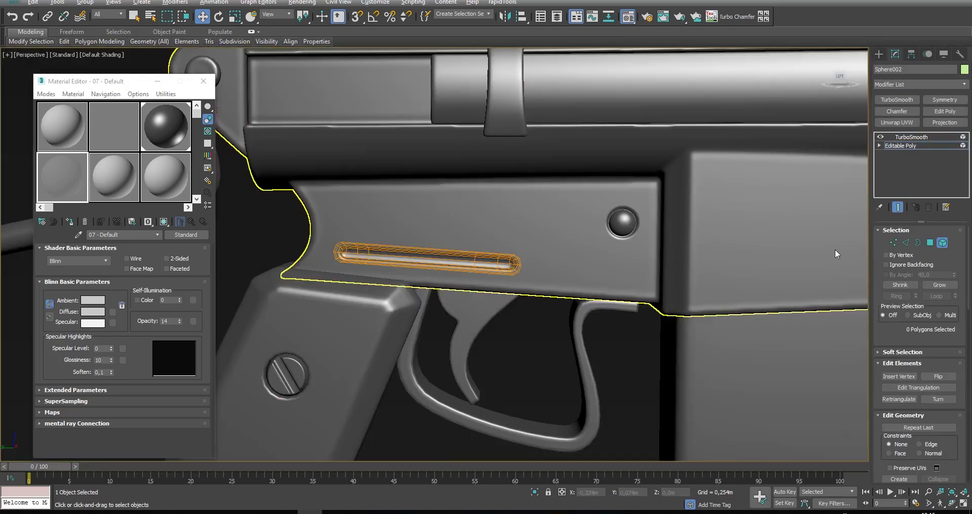
click(944, 99)
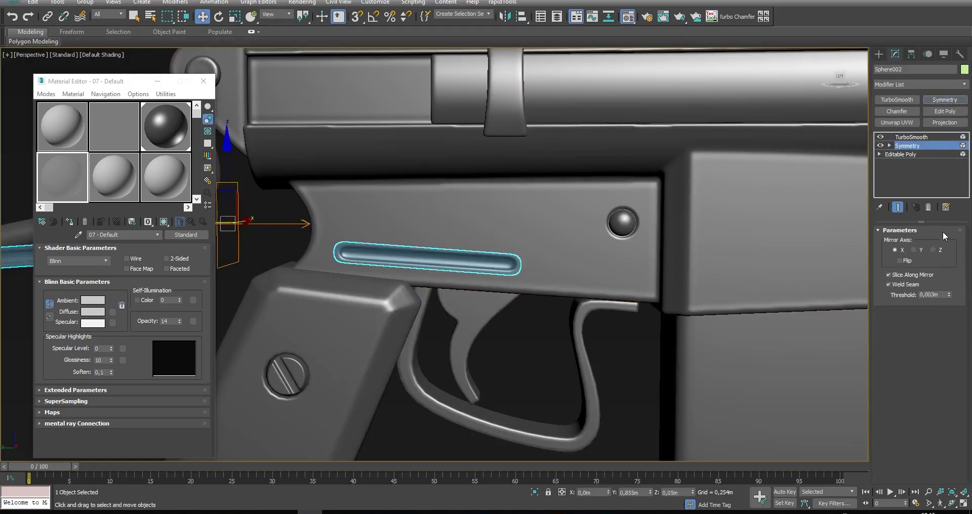
click(933, 250)
alt+middle_drag(579, 253, 739, 252)
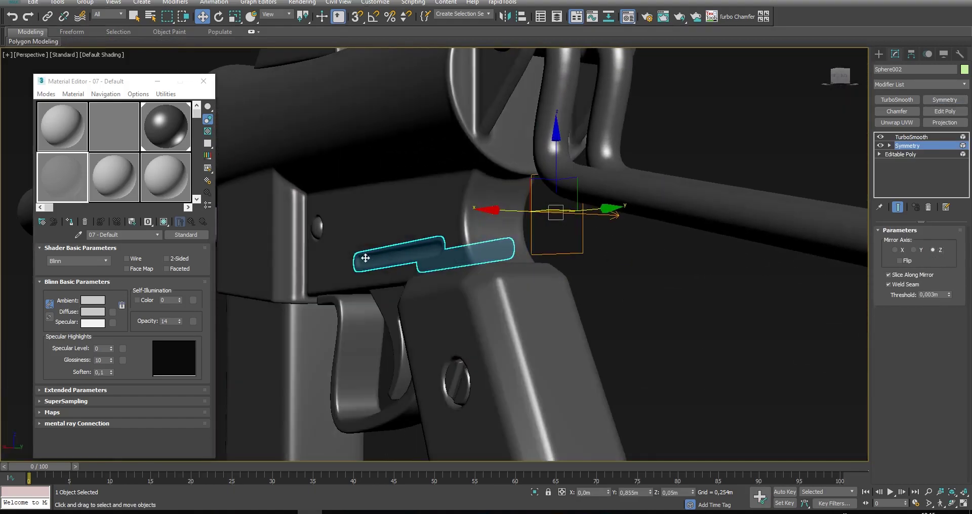
scroll(365, 259, up, 5)
alt+middle_drag(364, 258, 516, 256)
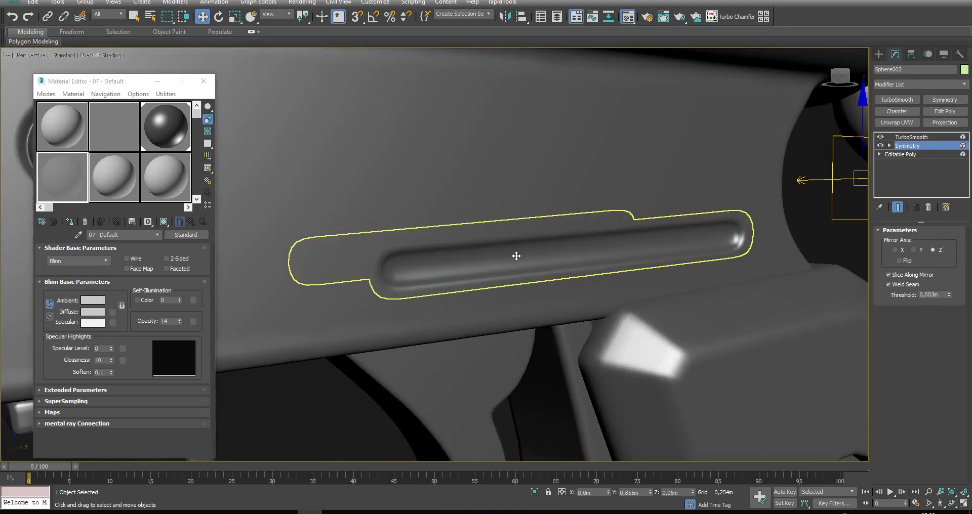
Shift the Symmetry mirror plane slightly along X to seat the mirrored groove on the receiver's opposite side, and close the Material Editor
click(909, 155)
alt+middle_drag(663, 233, 722, 276)
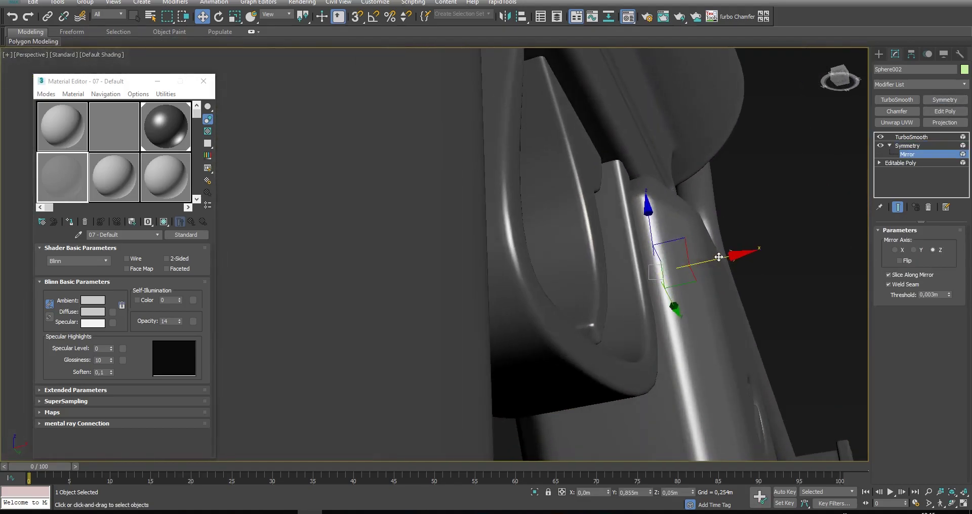
drag(719, 257, 716, 260)
alt+middle_drag(719, 263, 587, 241)
click(910, 137)
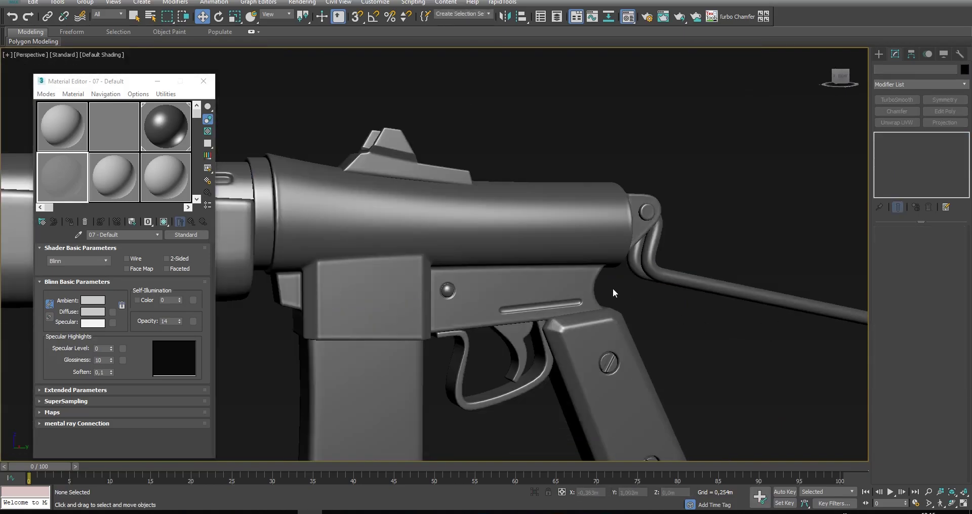
alt+middle_drag(613, 288, 745, 299)
click(204, 81)
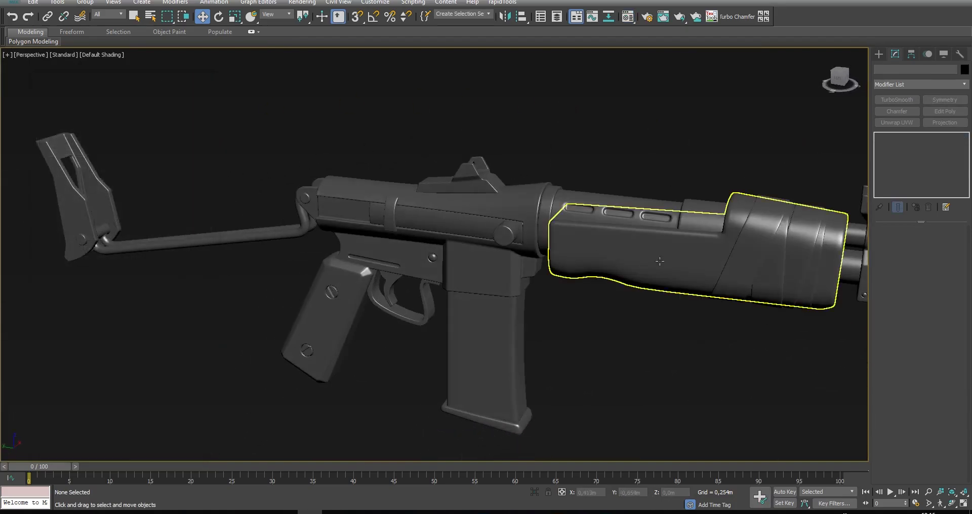
Check the TurboSmooth iterations of the handguard, receiver and rear sight, and set the pistol grip's iterations to 2
click(683, 250)
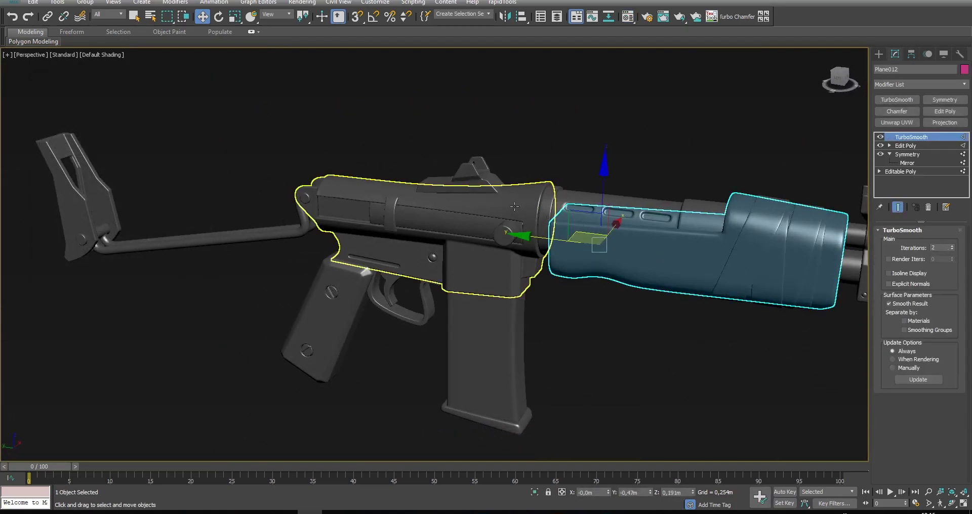
click(498, 206)
click(452, 182)
alt+middle_drag(392, 217, 557, 151)
click(442, 299)
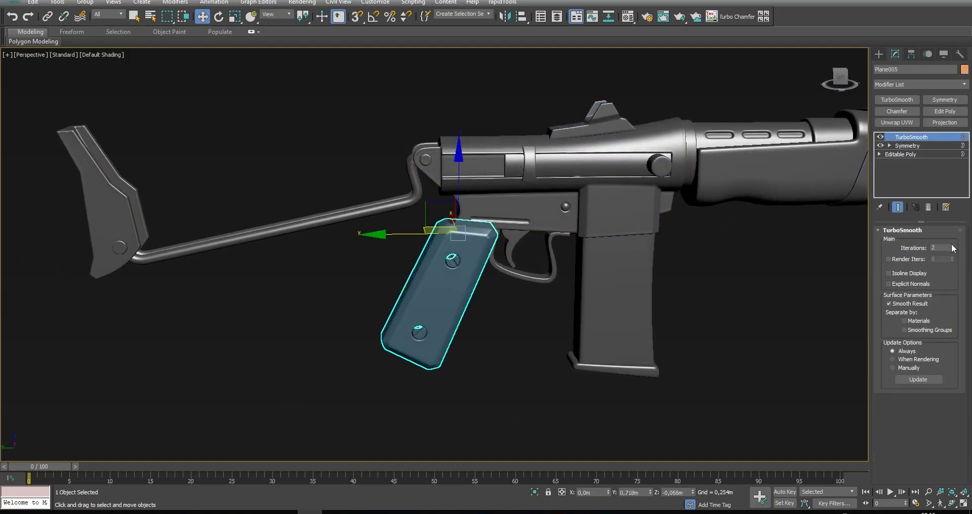
Check the TurboSmooth iterations of the grip screws and trigger guard, and raise the trigger's iterations to 2
scroll(444, 293, up, 5)
click(461, 235)
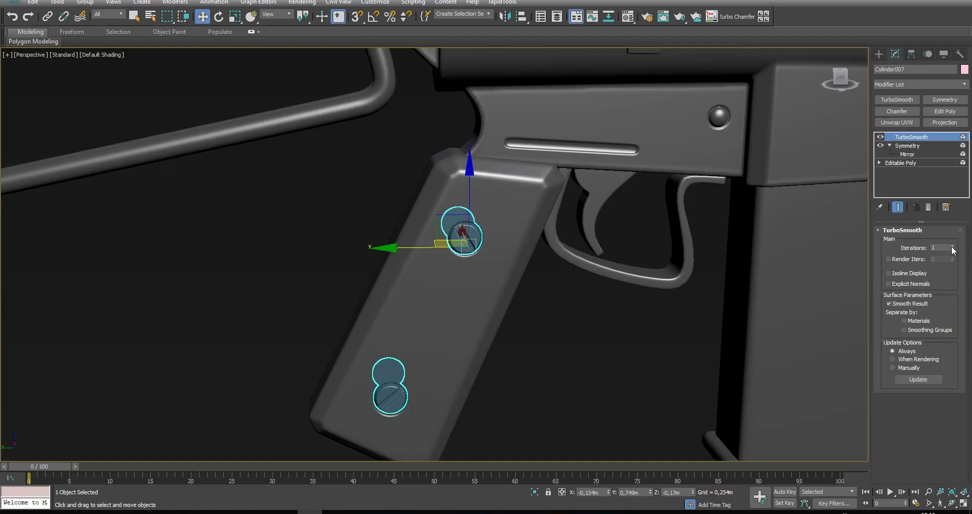
click(672, 280)
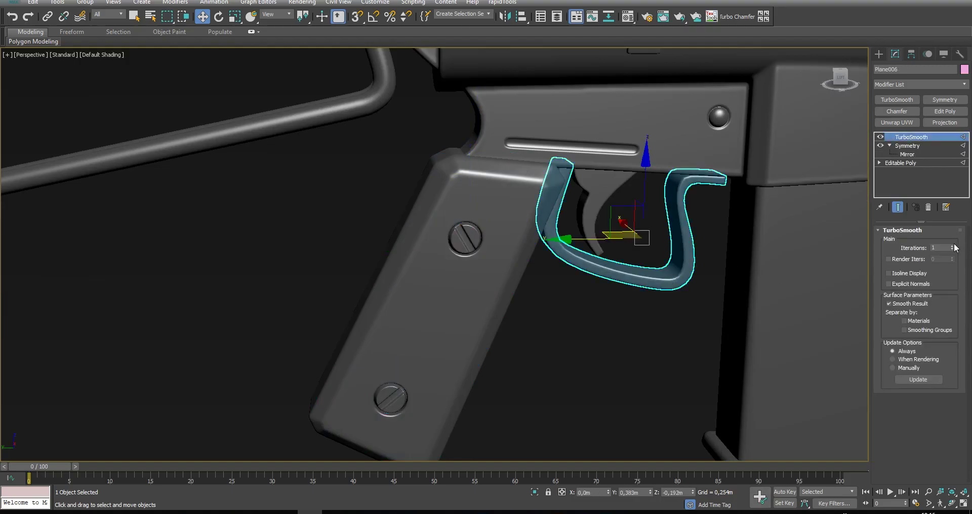
click(603, 218)
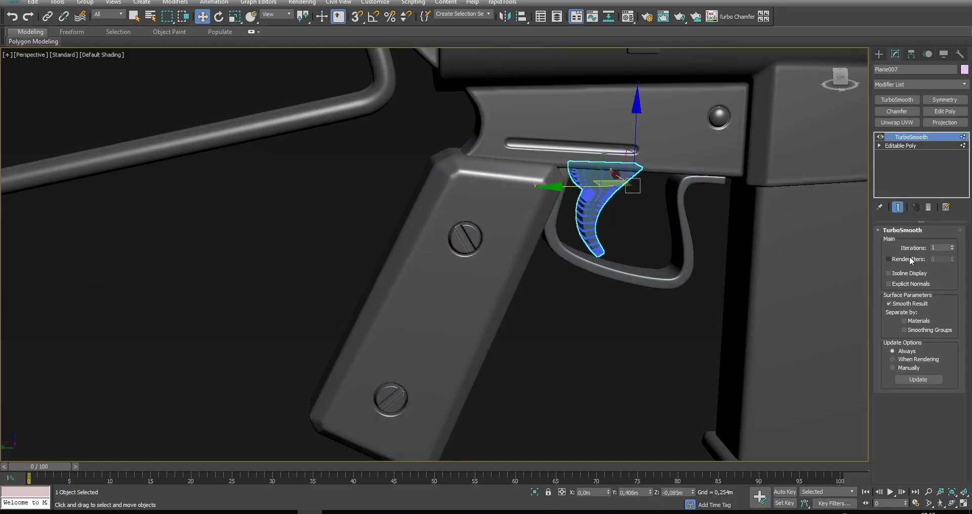
click(952, 246)
Check the magazine's TurboSmooth iterations and set those of its base plate to 2
middle_drag(685, 267, 479, 200)
click(684, 256)
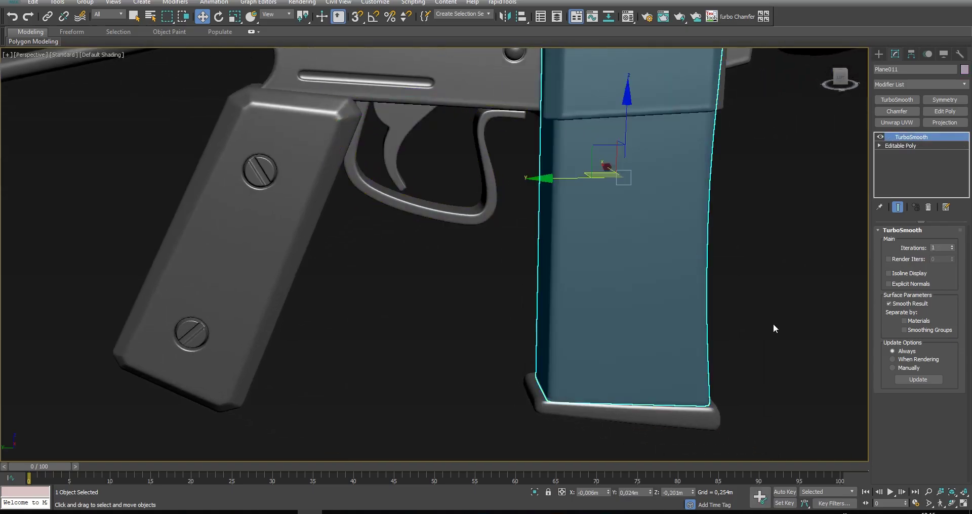
click(718, 418)
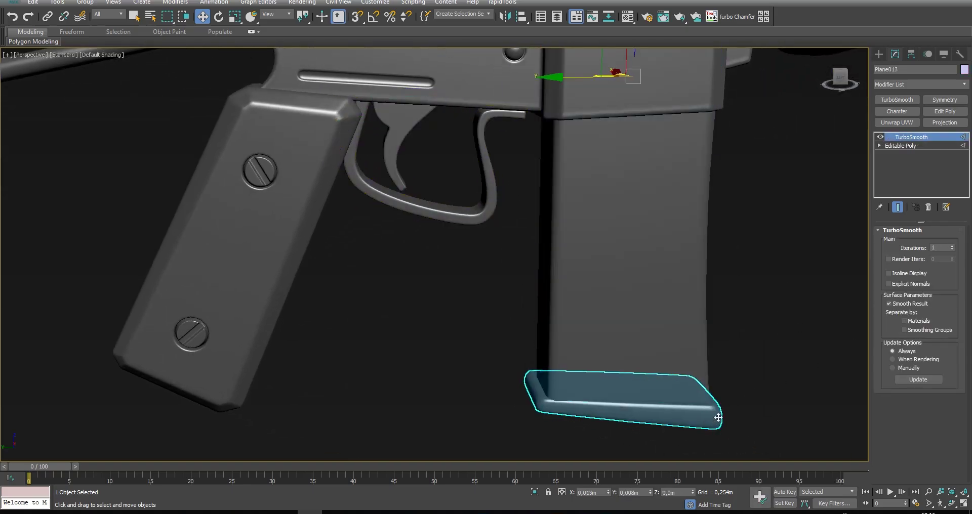
scroll(704, 263, down, 10)
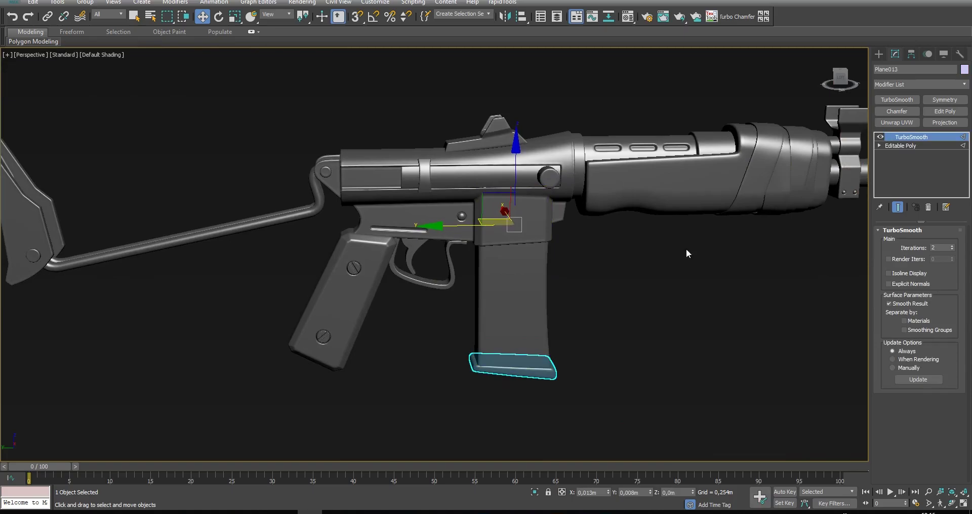
Check the TurboSmooth iterations of the handguard's wrap strips, front sight block, barrel and the short tube above the barrel
click(761, 190)
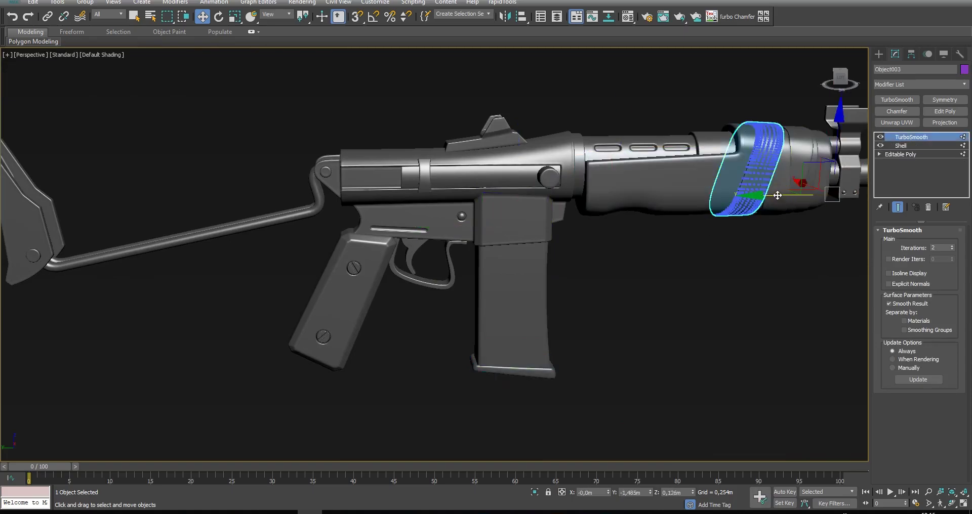
click(793, 186)
click(782, 183)
click(846, 159)
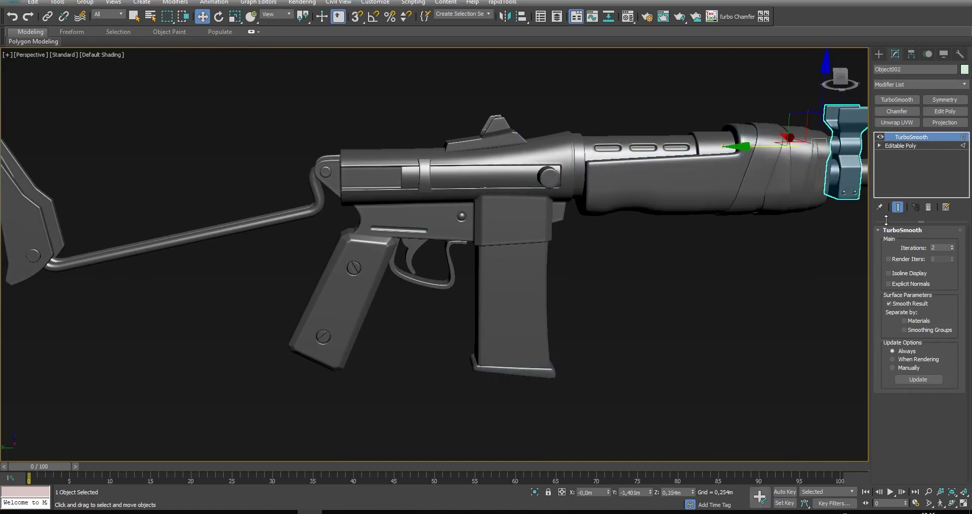
middle_drag(690, 211, 433, 234)
click(669, 188)
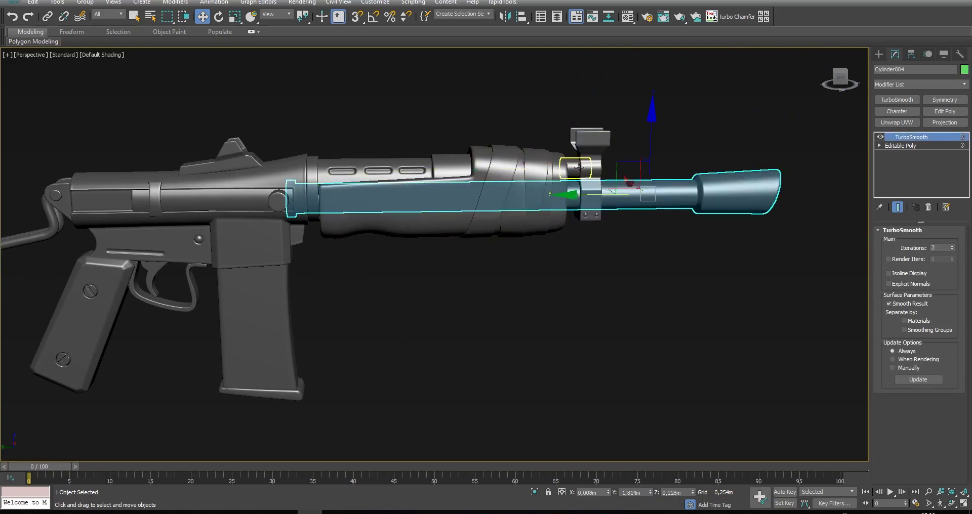
click(579, 167)
middle_drag(578, 167, 830, 197)
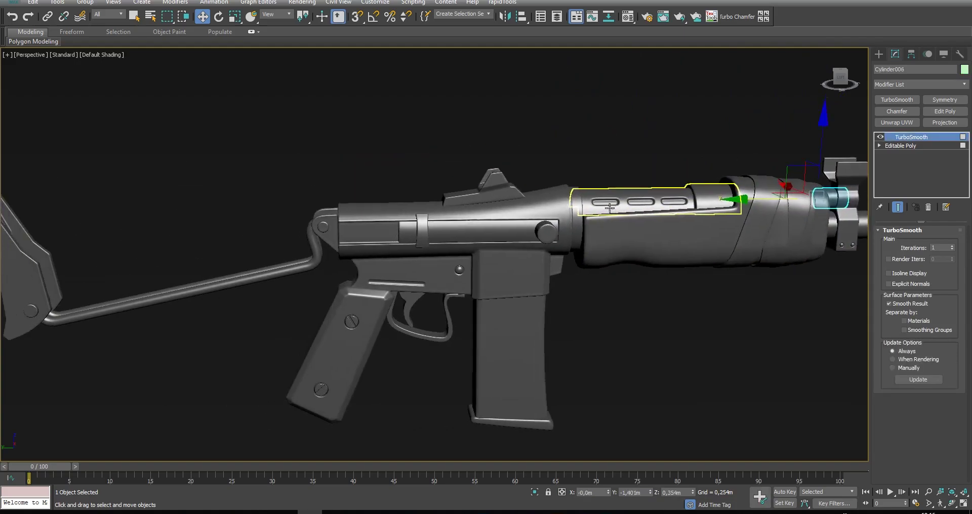
Check the modifiers and TurboSmooth iterations of the stock rods, bolt band, bolt cover and bolt handle
click(310, 235)
middle_drag(56, 217, 423, 216)
middle_drag(523, 276, 303, 214)
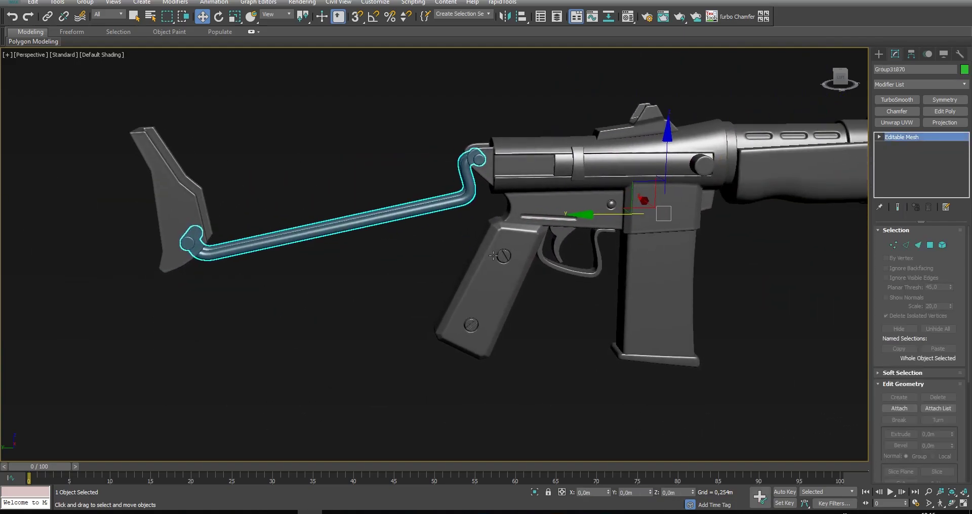
click(580, 173)
click(580, 173)
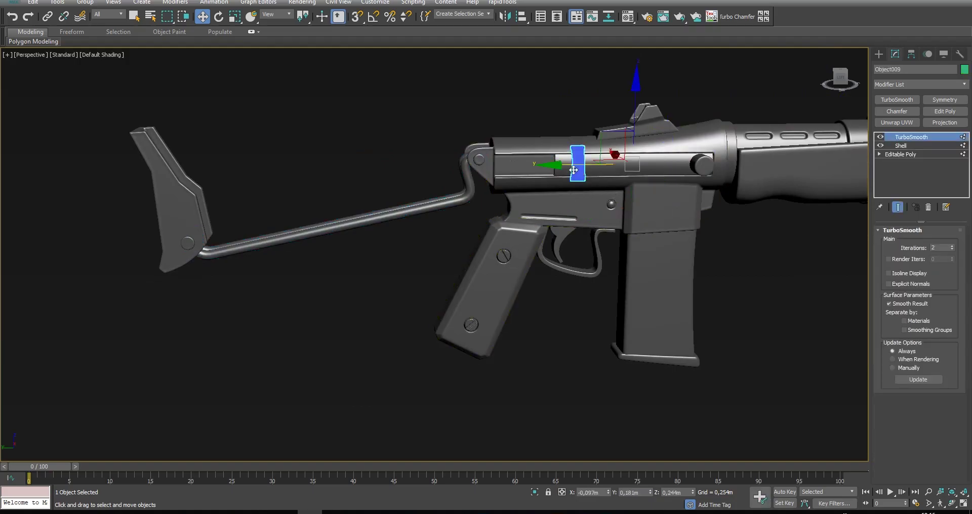
click(644, 167)
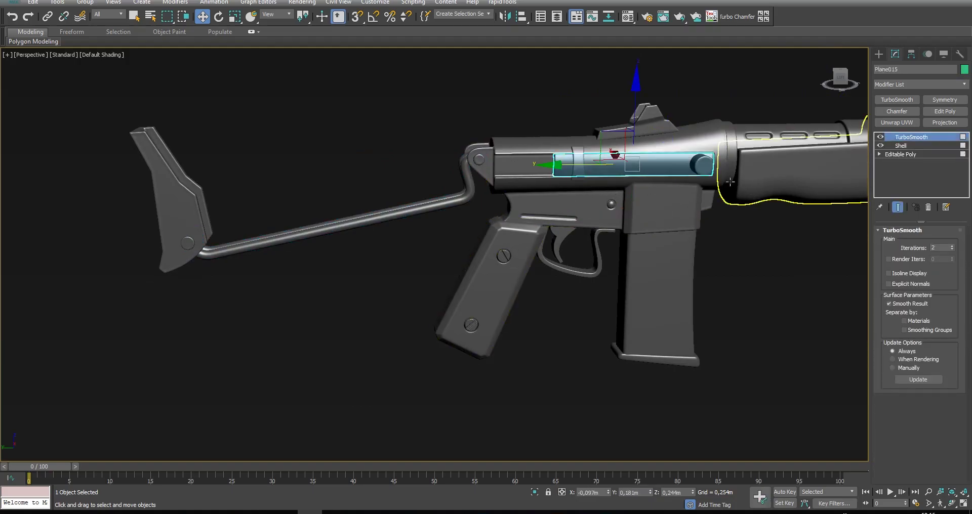
click(701, 163)
alt+middle_drag(701, 163, 487, 138)
click(530, 96)
alt+middle_drag(530, 95, 580, 158)
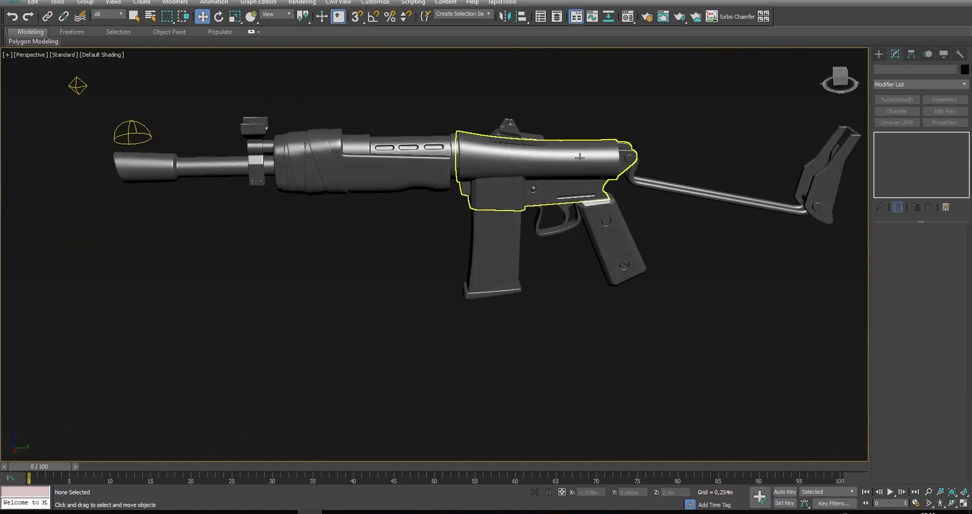
Create a small sphere with 84 segments in the Front view at the upper side of the receiver's profile
scroll(580, 158, up, 5)
click(878, 54)
click(895, 127)
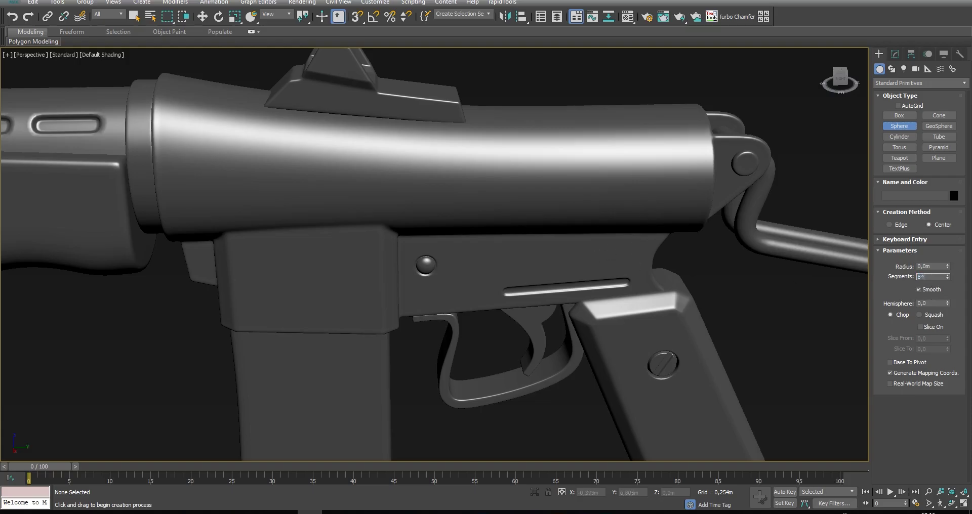
key(alt+w)
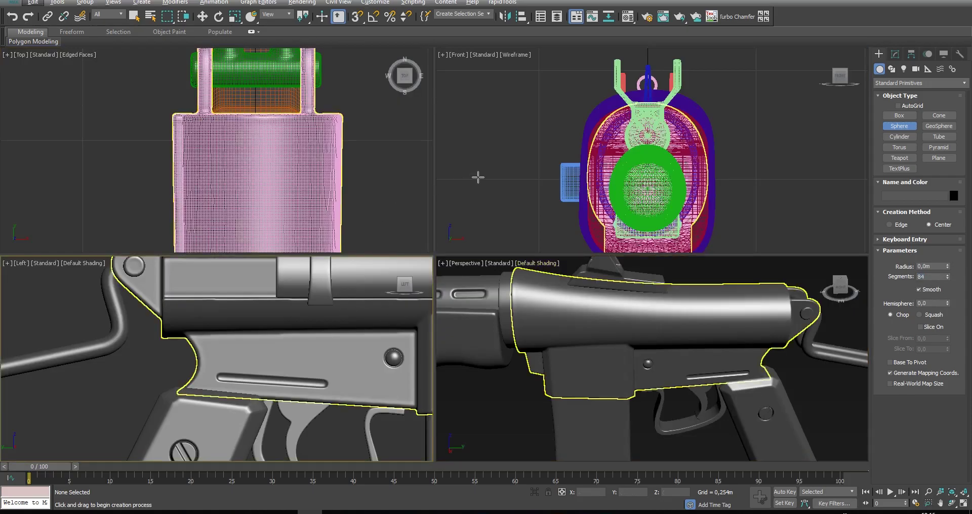
middle_click(478, 177)
key(alt+w)
key(F3)
drag(543, 268, 550, 273)
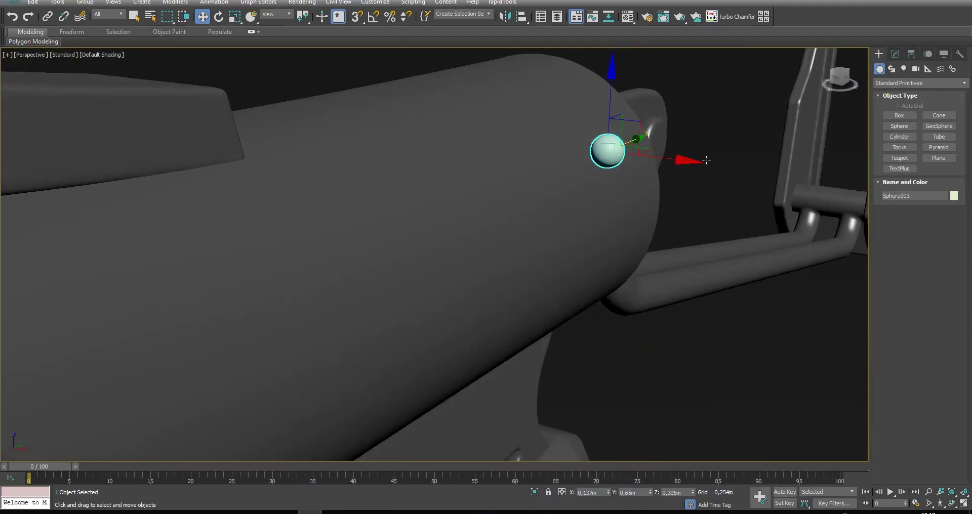
Sink the sphere partly into the upper rear side of the receiver, at about X 0.111 m and Z 0.285 m
drag(667, 162, 634, 184)
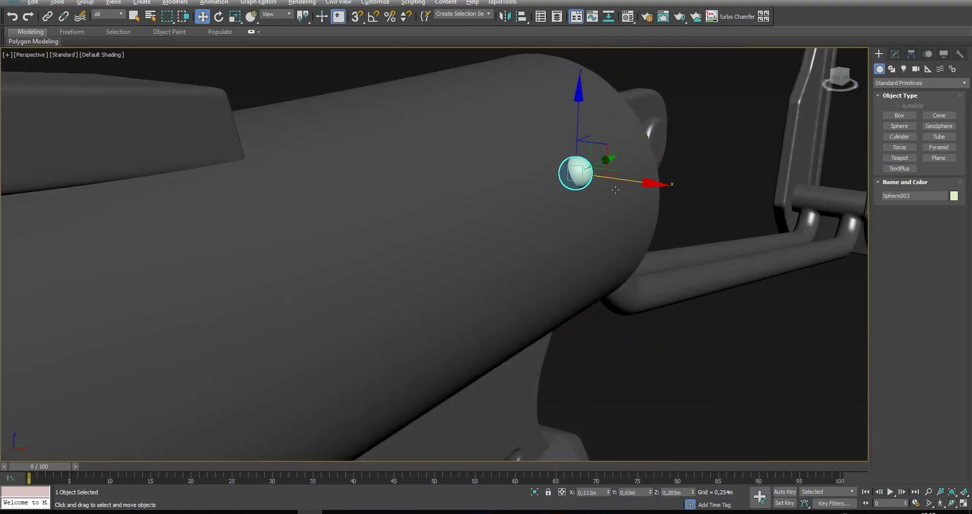
click(733, 349)
alt+middle_drag(615, 190, 709, 109)
click(558, 256)
alt+middle_drag(558, 256, 219, 145)
scroll(635, 261, up, 2)
Copy the sphere to a spot lower on the receiver's rear side and adjust the copy's size and position in the surface
key(alt+w)
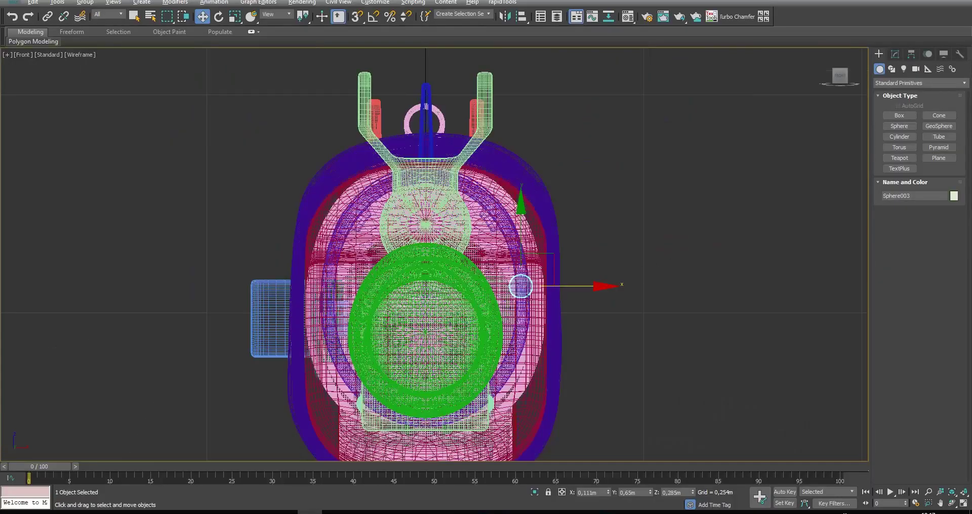
scroll(575, 193, up, 3)
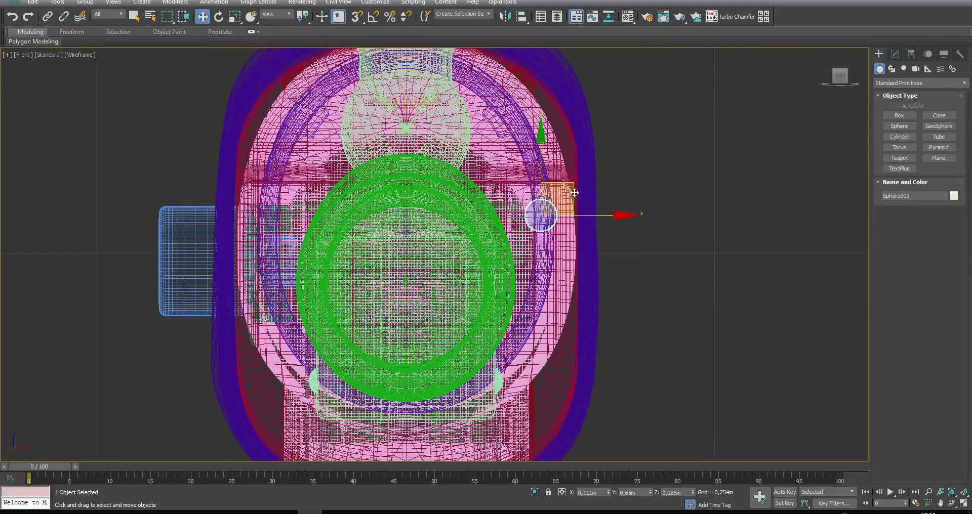
shift+drag(575, 192, 561, 318)
click(497, 299)
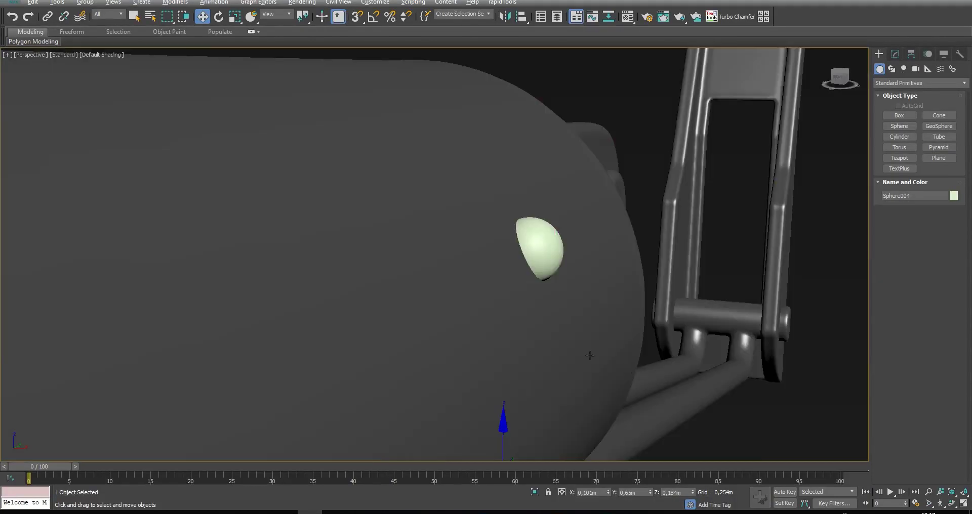
scroll(552, 333, down, 3)
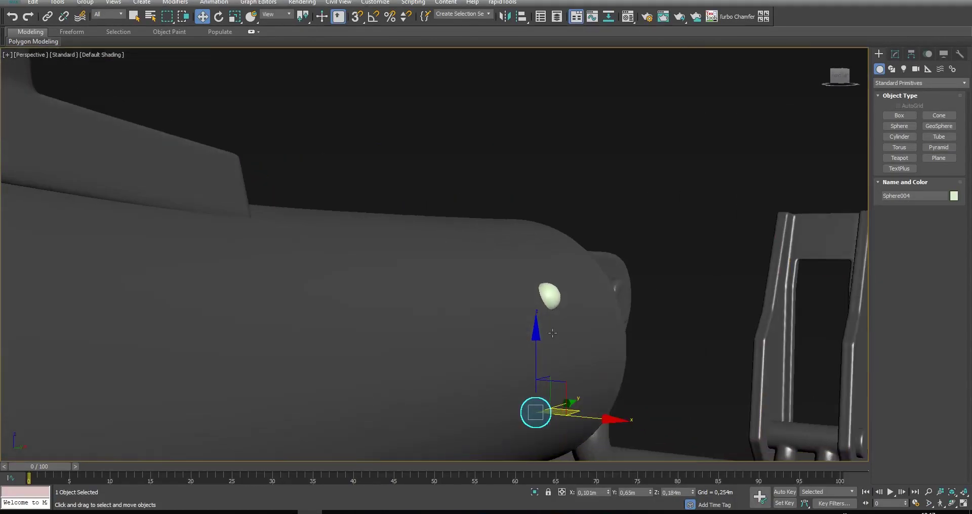
scroll(553, 333, down, 2)
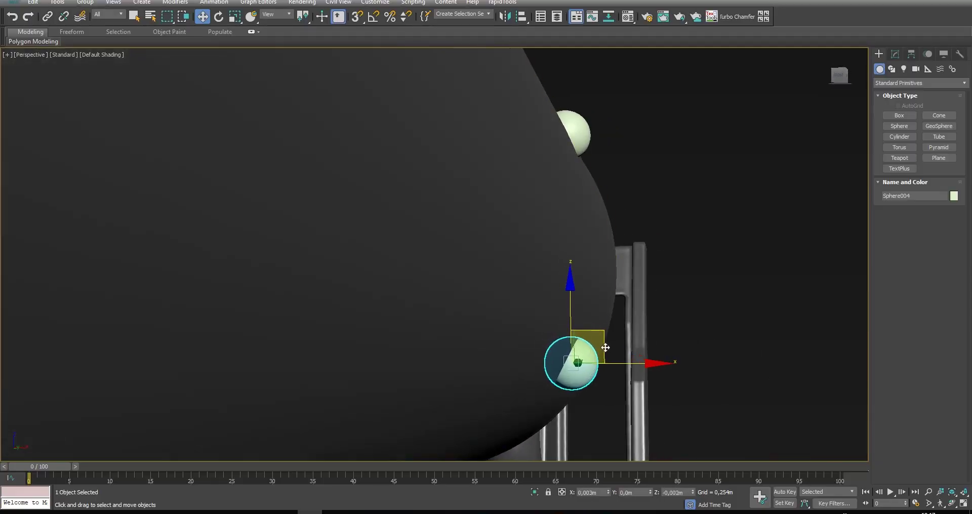
key(r)
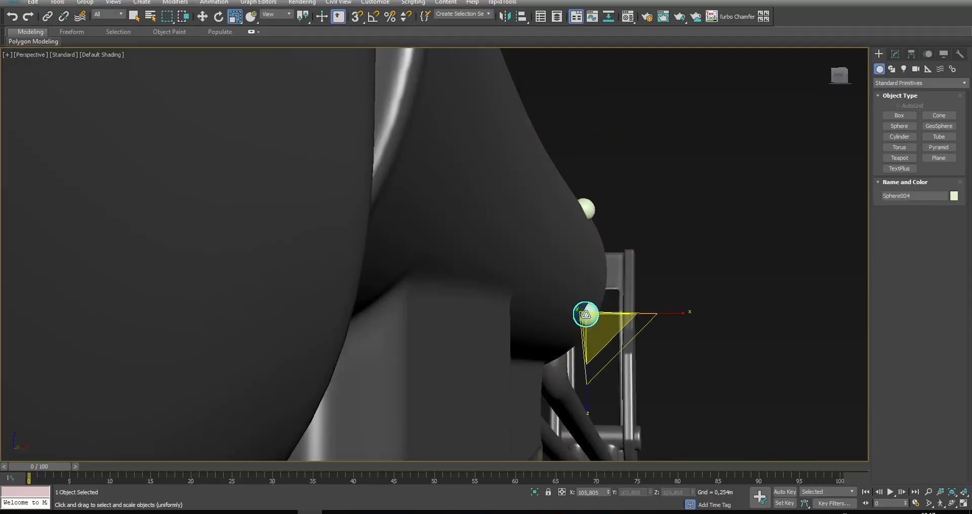
key(w)
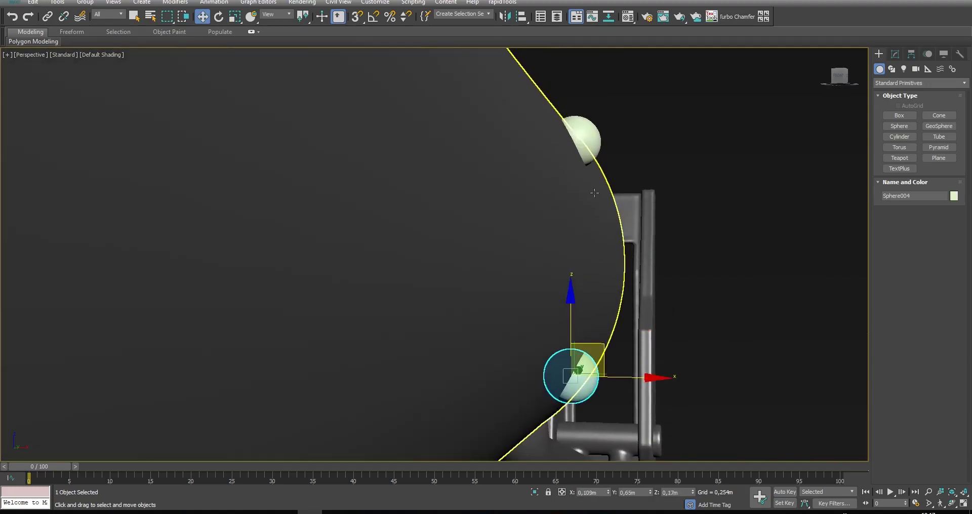
Copy the upper sphere along the receiver to its front end and shift the copy sideways to sit in the surface
click(592, 127)
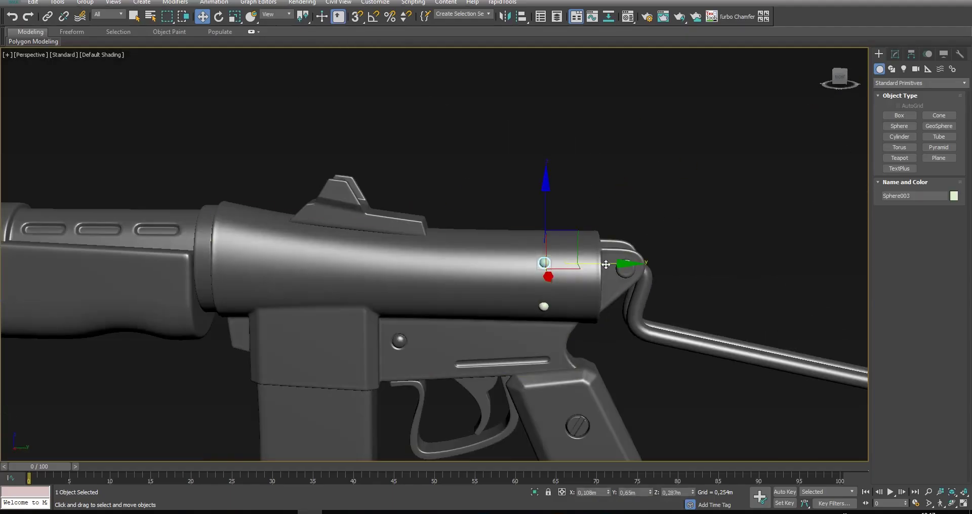
shift+drag(607, 284, 294, 282)
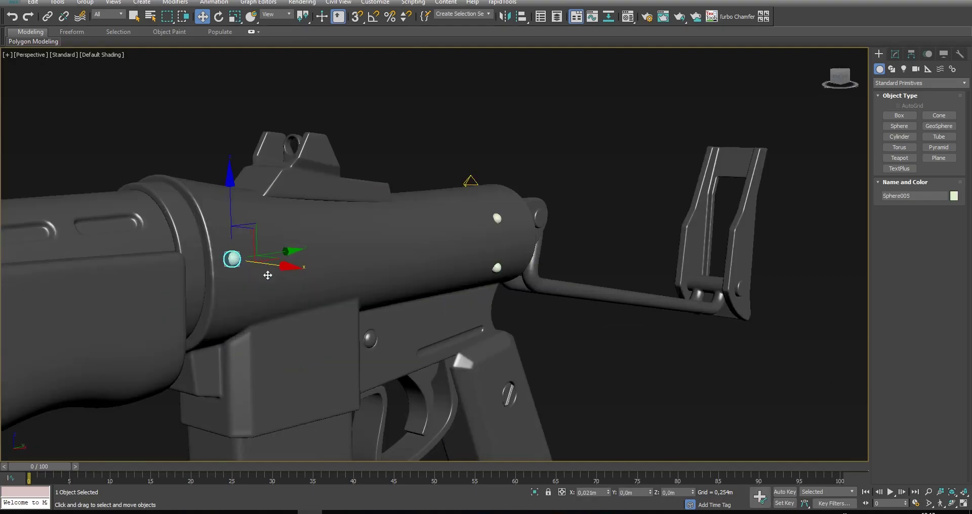
drag(267, 275, 263, 277)
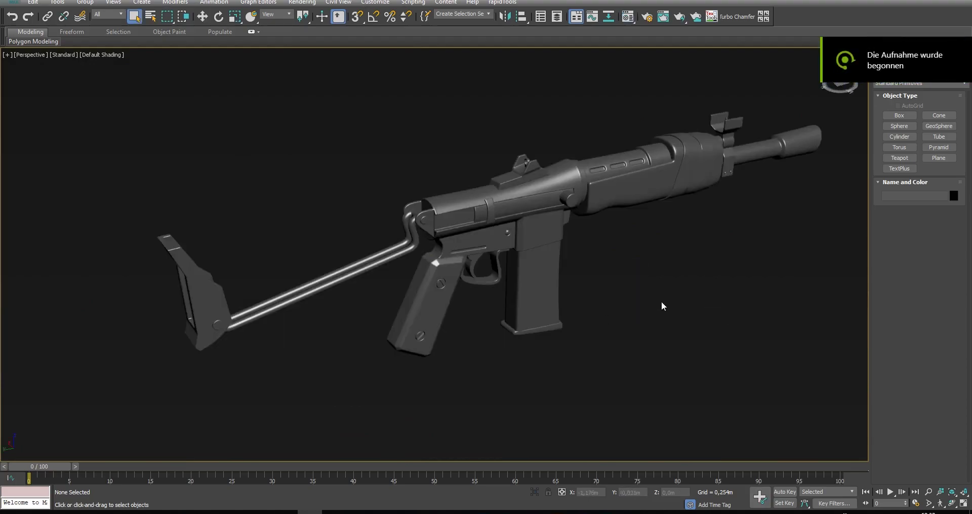
Switch to the rifle reference picture and examine the sleeves where the stock rods meet the bent hinge ends
alt+middle_drag(661, 302, 714, 304)
click(657, 512)
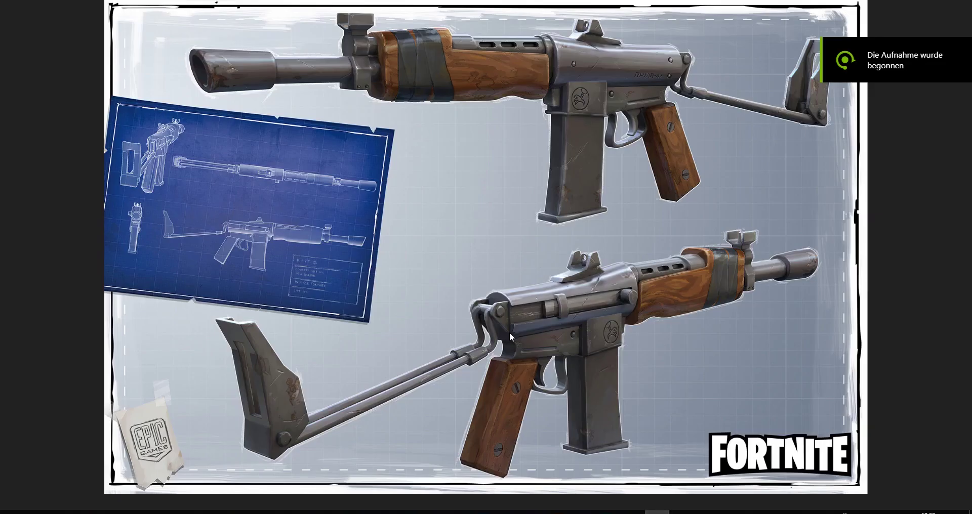
double_click(484, 363)
drag(60, 174, 171, 159)
drag(634, 372, 399, 367)
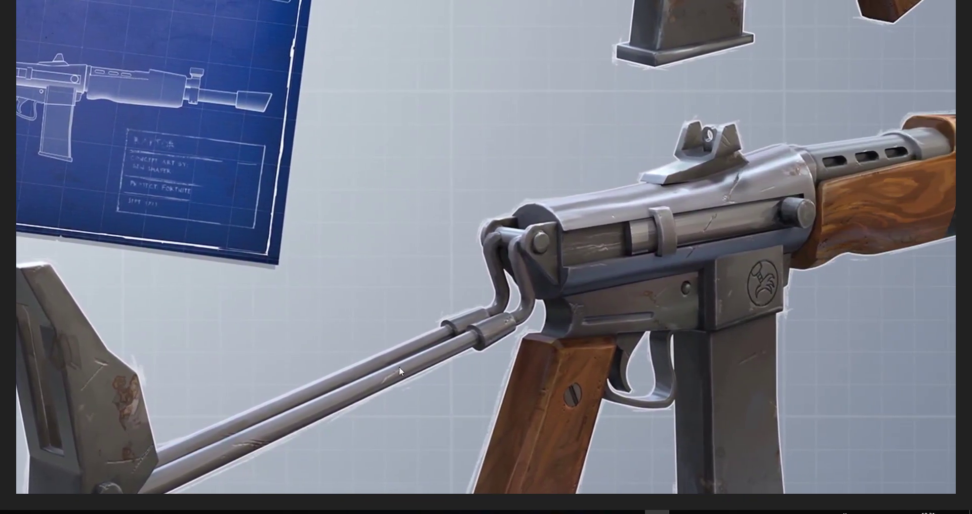
key(alt+Tab)
Draw a 12-sided cylinder over one of the stock rods near the receiver in the Top view
scroll(426, 369, up, 5)
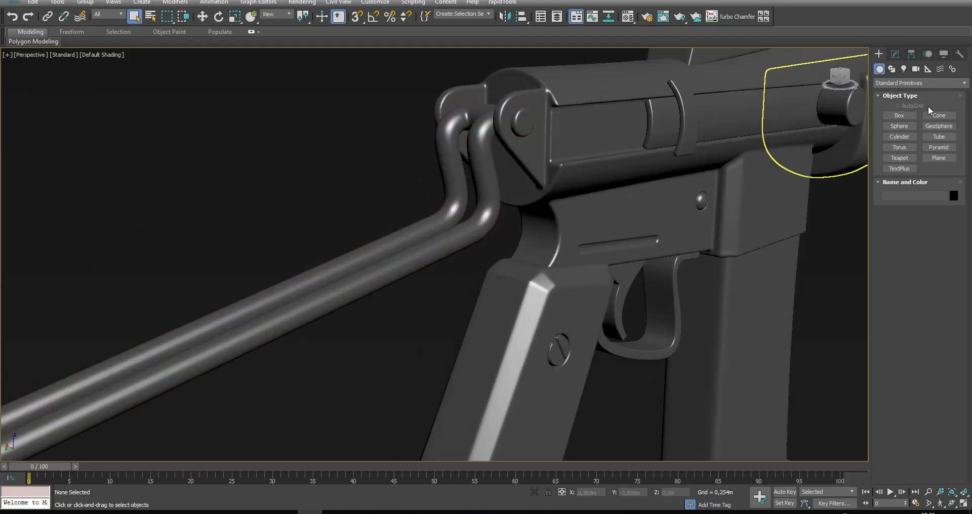
click(899, 138)
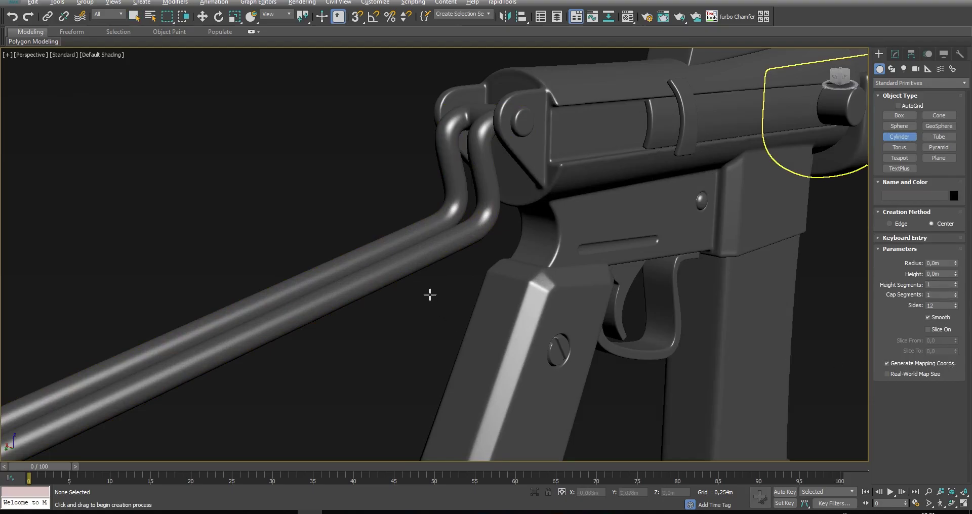
key(alt+w)
middle_click(271, 205)
key(alt+w)
scroll(269, 204, down, 6)
middle_drag(292, 183, 362, 344)
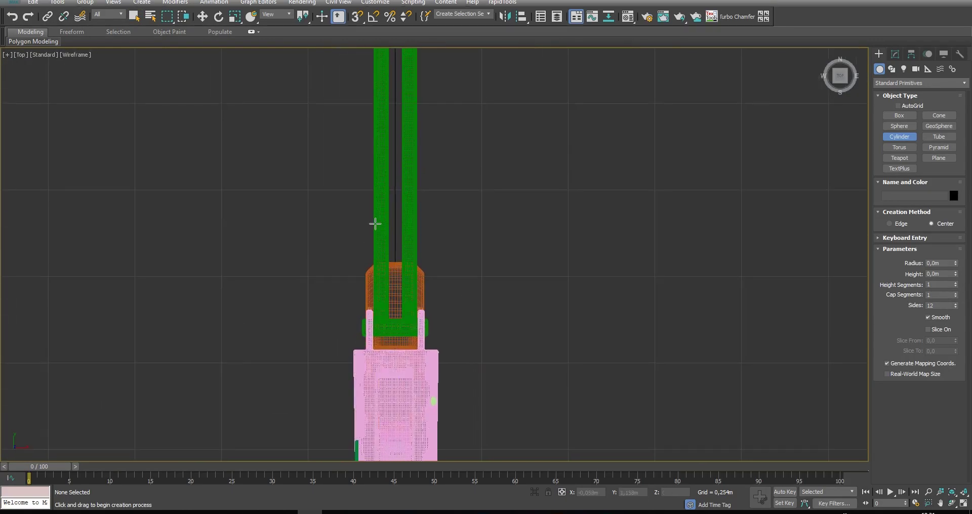
key(F3)
scroll(378, 202, up, 4)
drag(379, 241, 388, 269)
click(384, 216)
Rotate the cylinder 80° with angle snap to follow the stock rod's slope and move it onto the rod in the Left view
key(e)
key(a)
drag(379, 206, 374, 250)
key(alt+w)
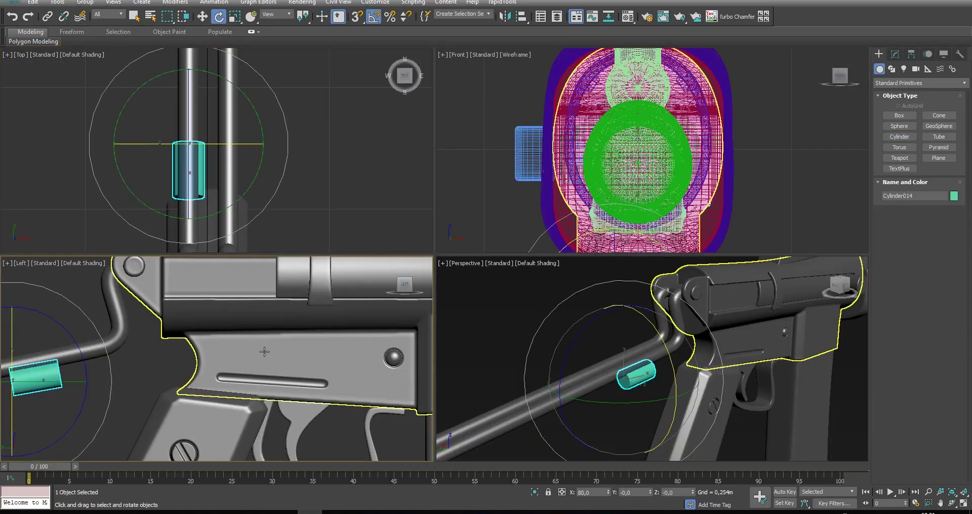
key(alt+w)
middle_drag(91, 324, 372, 342)
key(w)
drag(326, 298, 314, 268)
Set the cylinder's radius to 0.037 m and height to 0.147 m, and shift it along the rod toward the bend
click(895, 54)
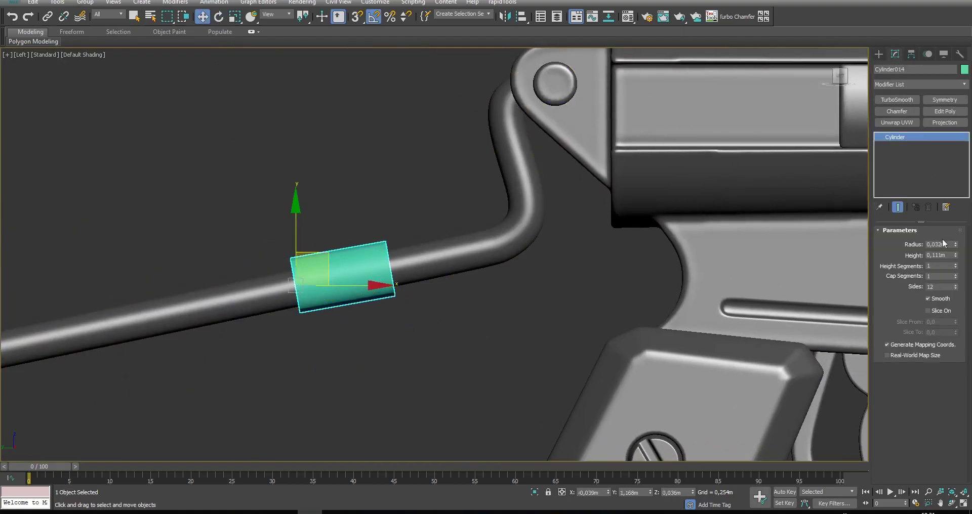
mouse_move(956, 246)
mouse_down()
mouse_move(953, 235)
mouse_move(955, 244)
mouse_up()
key(alt+Tab)
key(alt+Tab)
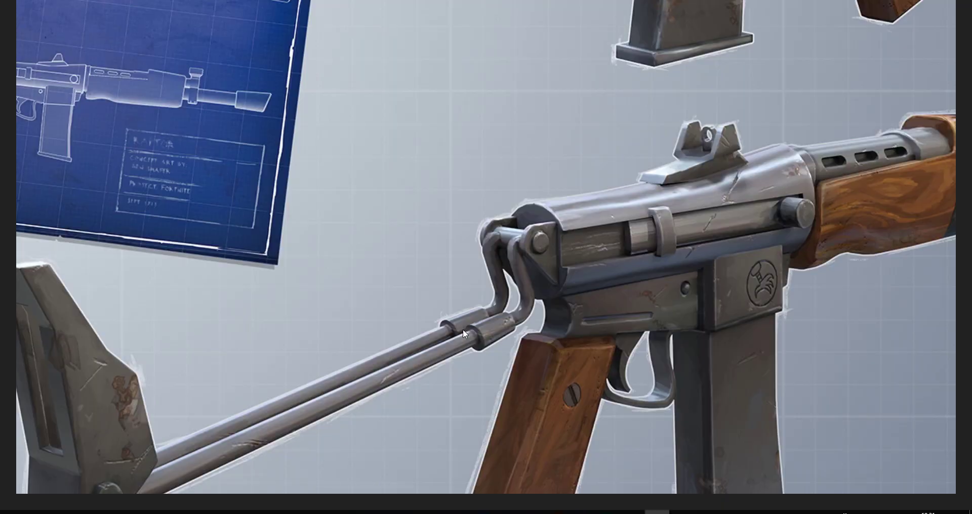
key(alt+Tab)
drag(326, 269, 351, 265)
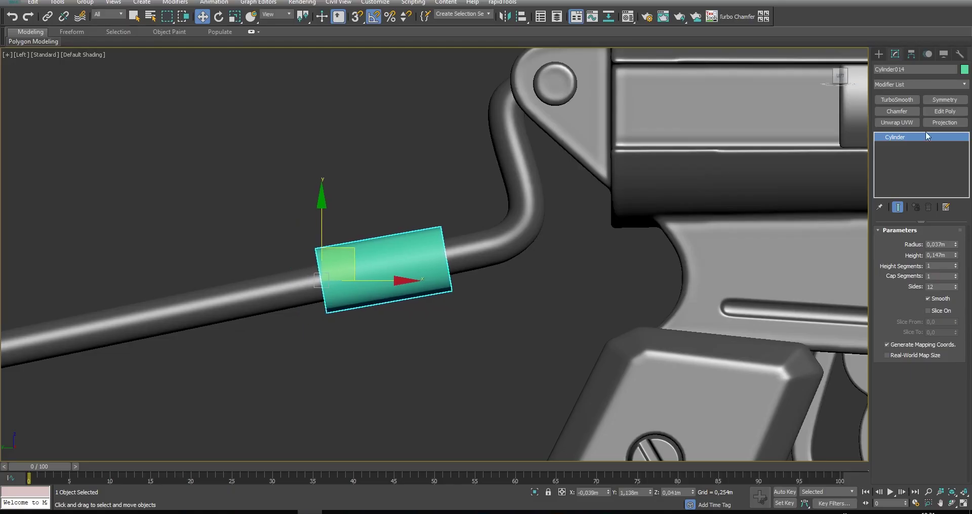
Add a Taper modifier to the cylinder with an amount of -0.27 and a curve of about 0.22
click(904, 87)
click(907, 87)
click(902, 86)
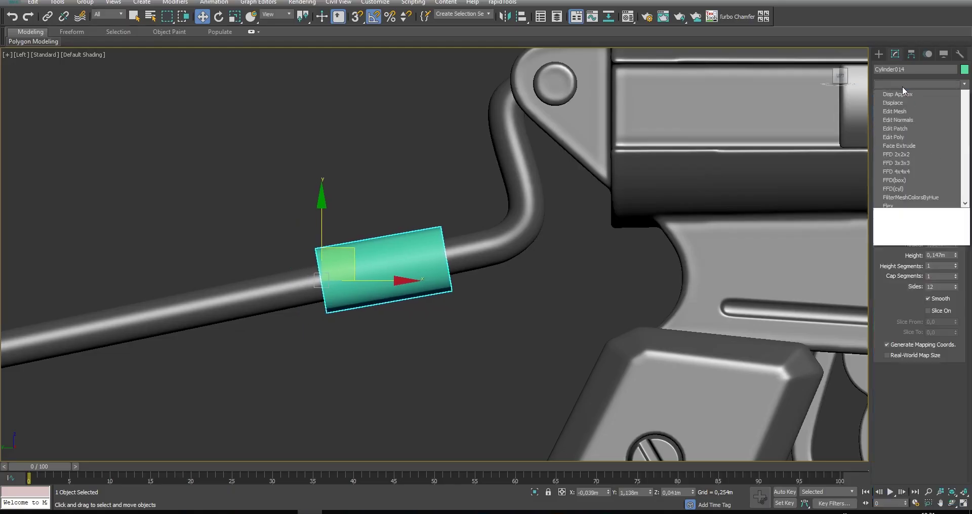
key(t)
click(895, 353)
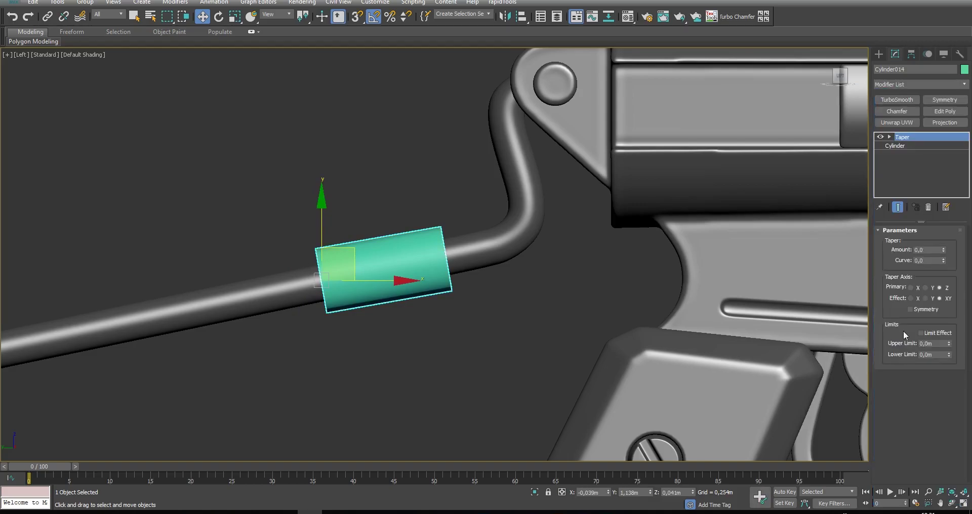
drag(942, 250, 943, 262)
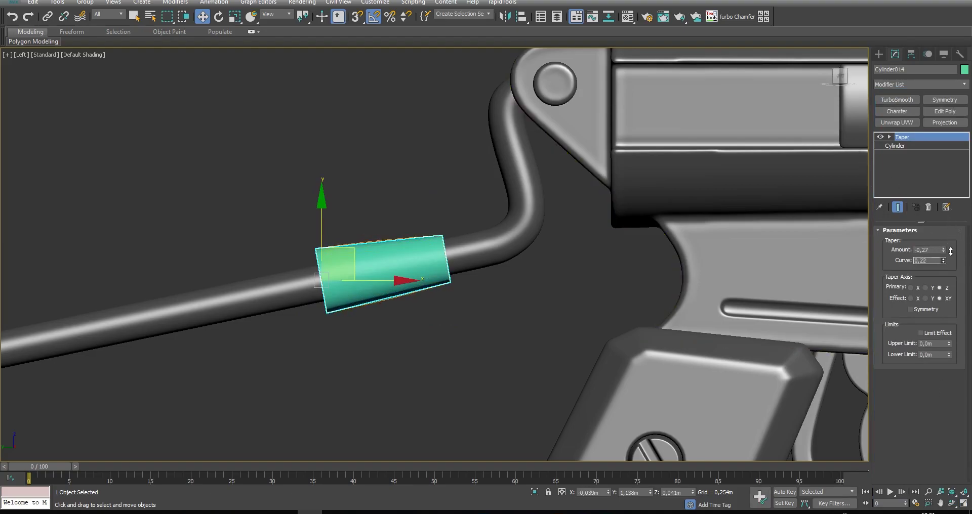
Set the cylinder's height segments to 5 and the taper curve to about -0.15, with edged faces shown
click(914, 147)
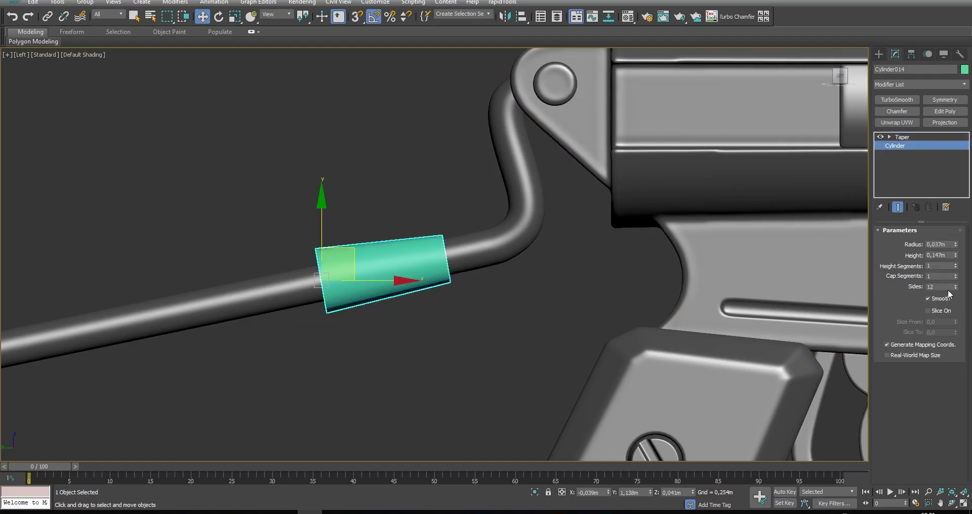
click(956, 265)
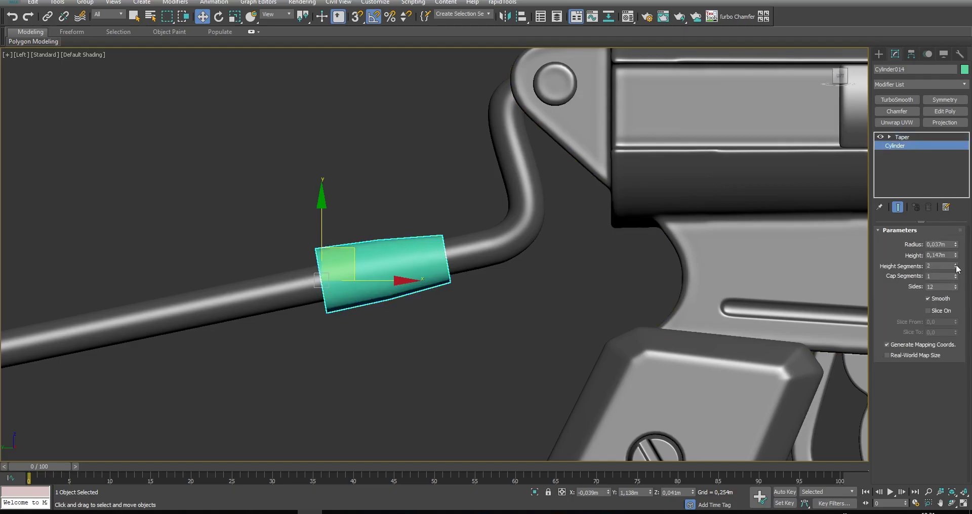
key(F4)
click(902, 138)
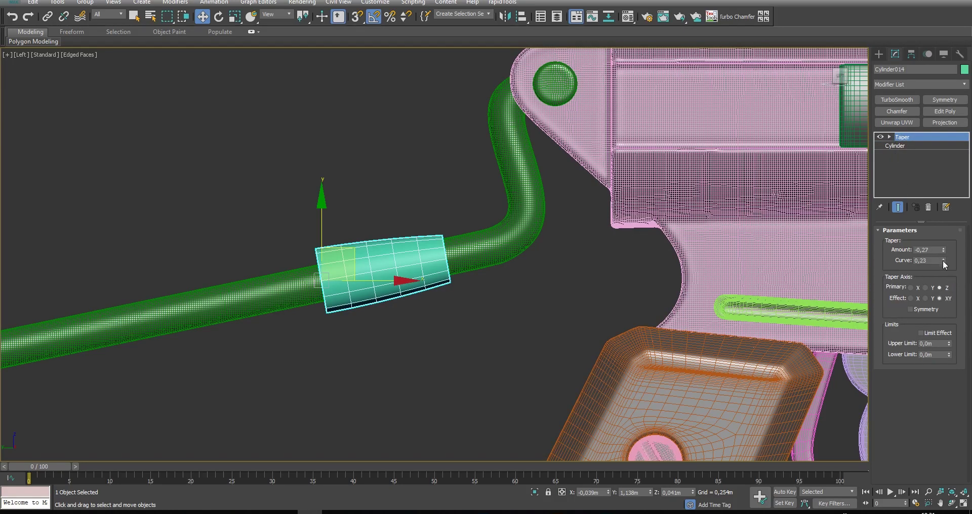
drag(943, 260, 940, 288)
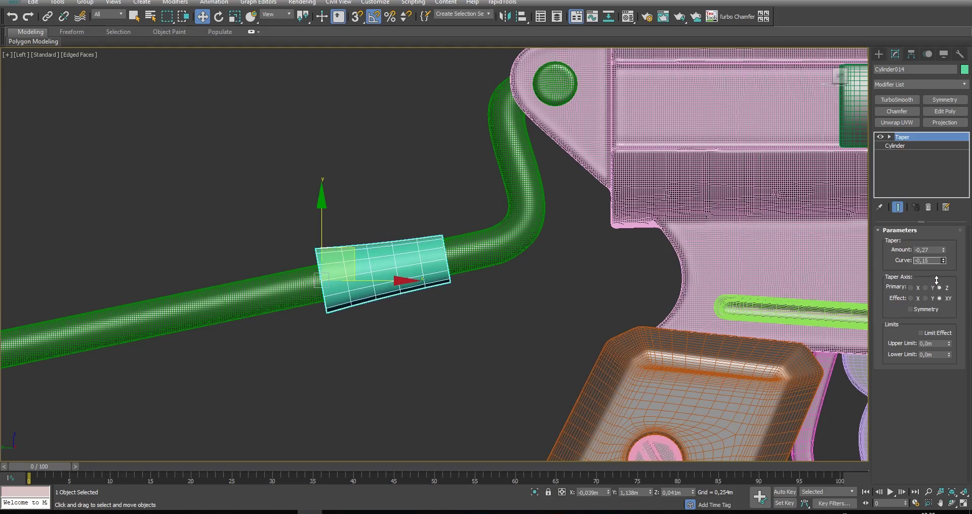
Set the sleeve cylinder's radius to 0.041 m and its Taper amount to -0.33, checking the fit around the stock rod
click(901, 146)
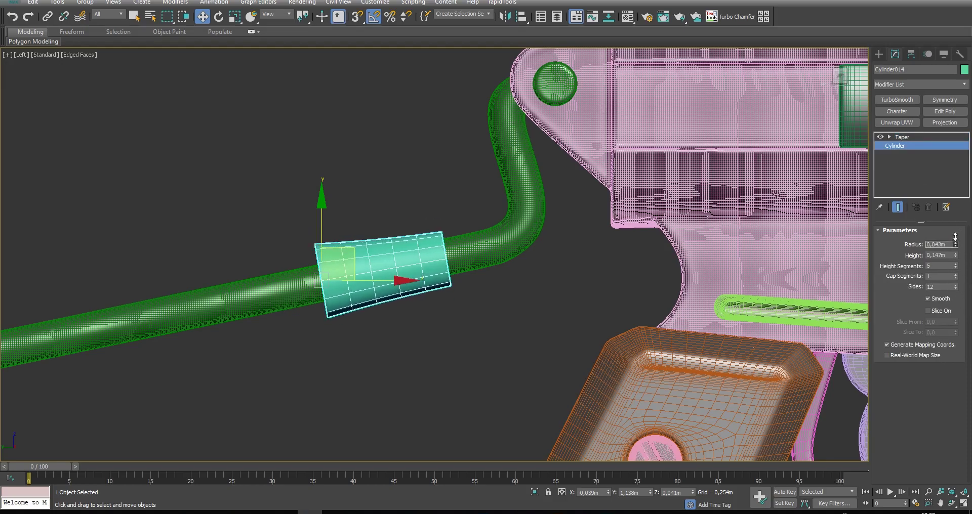
key(alt+w)
middle_click(551, 324)
key(alt+w)
mouse_move(441, 324)
alt+middle_down()
mouse_move(602, 300)
mouse_move(511, 338)
mouse_move(451, 312)
alt+middle_up()
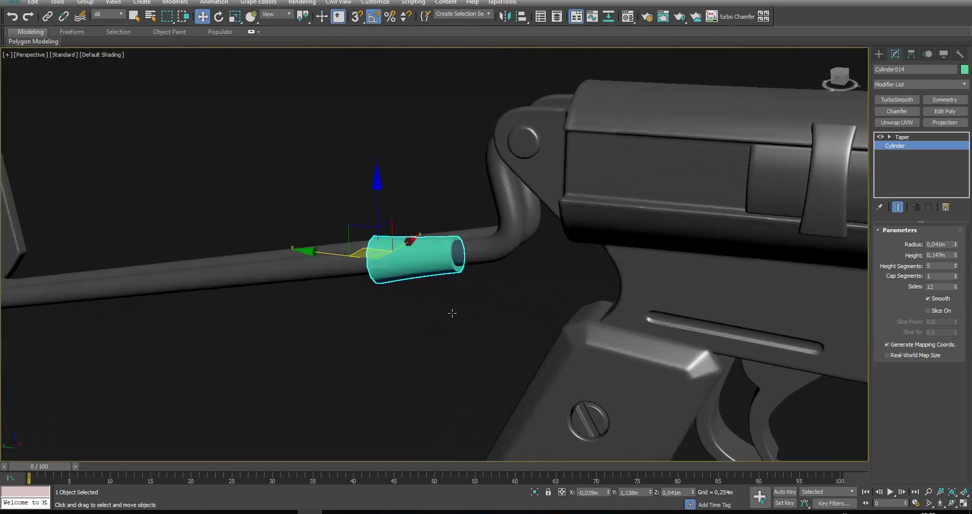
scroll(417, 255, up, 5)
key(F4)
alt+middle_drag(601, 280, 895, 164)
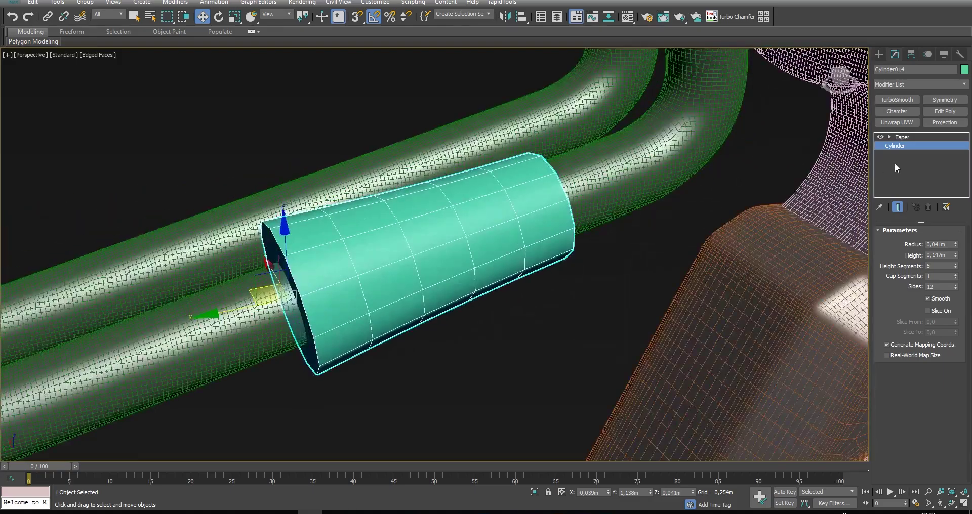
click(907, 137)
drag(943, 250, 939, 251)
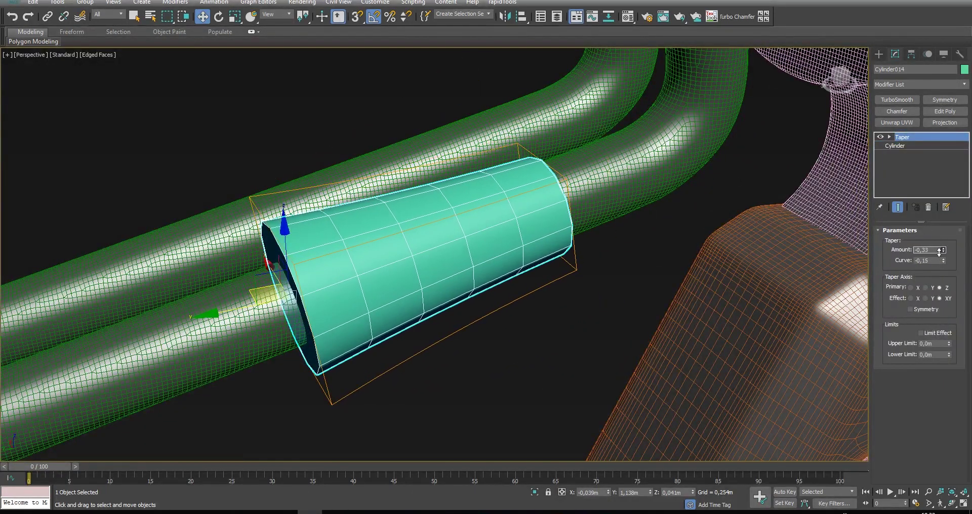
alt+middle_drag(675, 238, 491, 195)
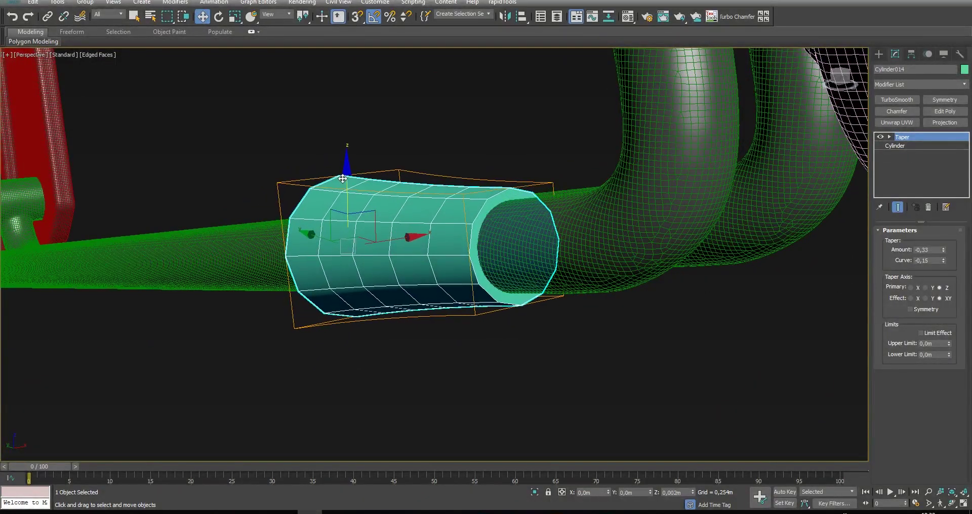
alt+middle_drag(342, 198, 555, 203)
Rotate the sleeve slightly in the Left view to match the rod's slope and nudge it to stay centred on the rod
key(alt+w)
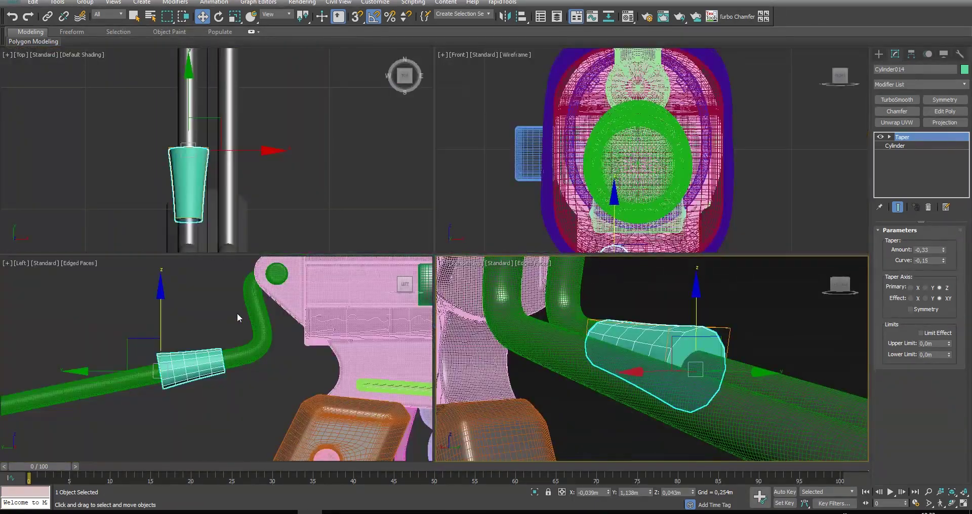
key(alt+w)
scroll(303, 269, up, 5)
key(e)
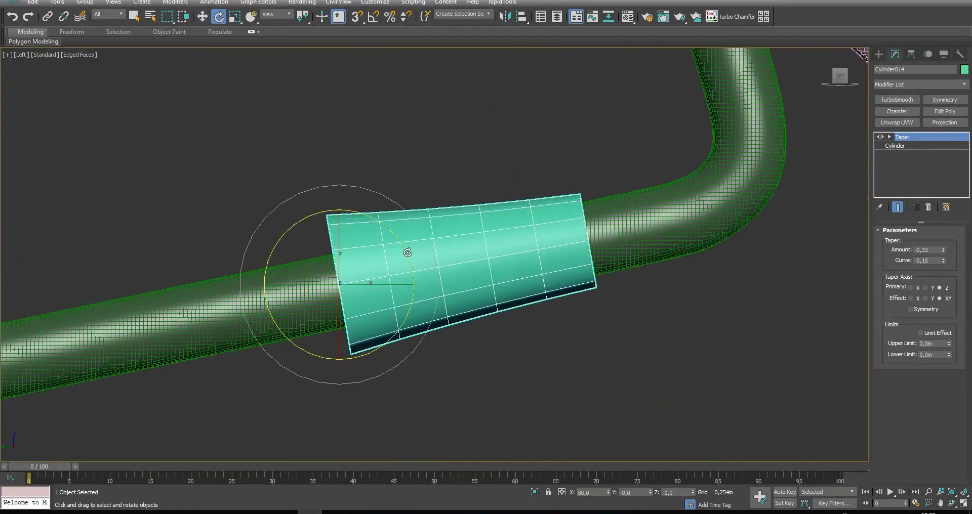
drag(408, 252, 373, 268)
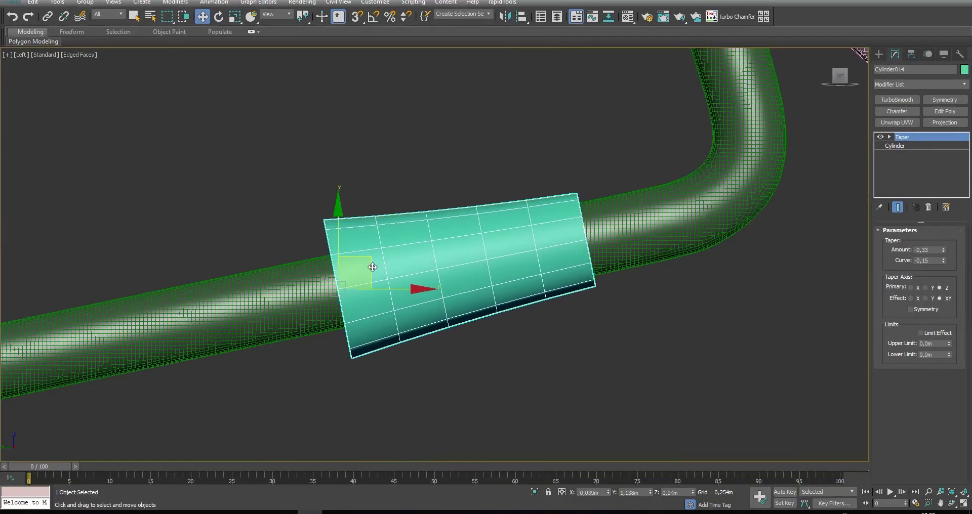
key(alt+w)
middle_click(723, 337)
key(alt+w)
alt+middle_drag(749, 227, 400, 208)
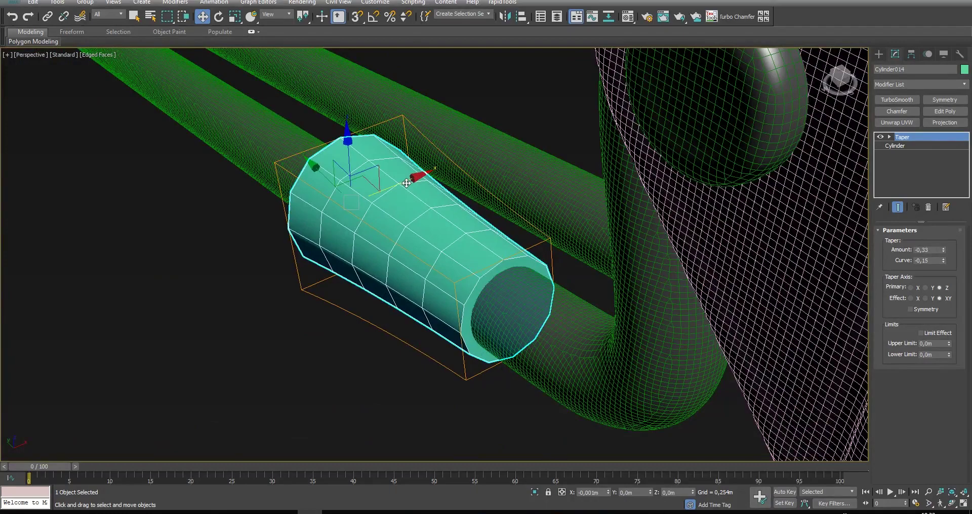
Set the cylinder's base radius to 0.037 m and return to the Taper level of the sleeve
key(l)
click(895, 145)
drag(955, 245, 950, 249)
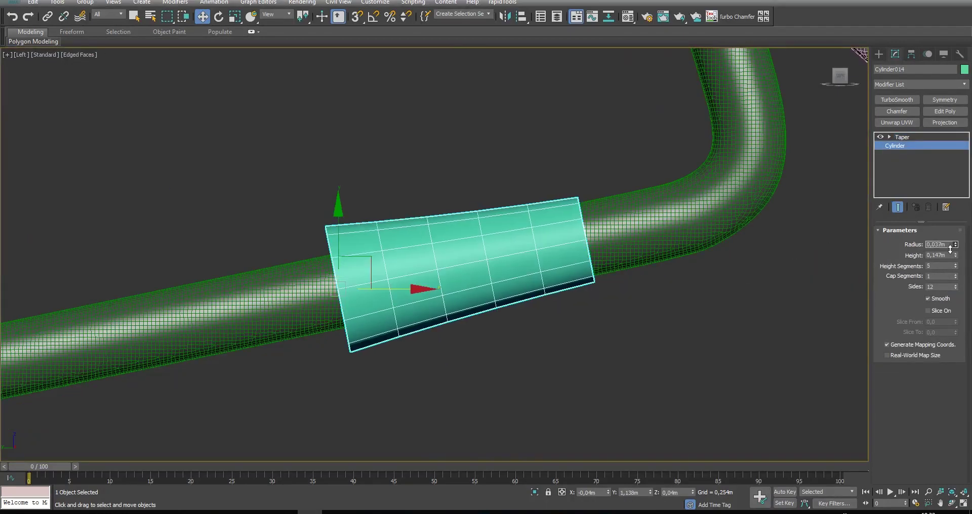
click(904, 137)
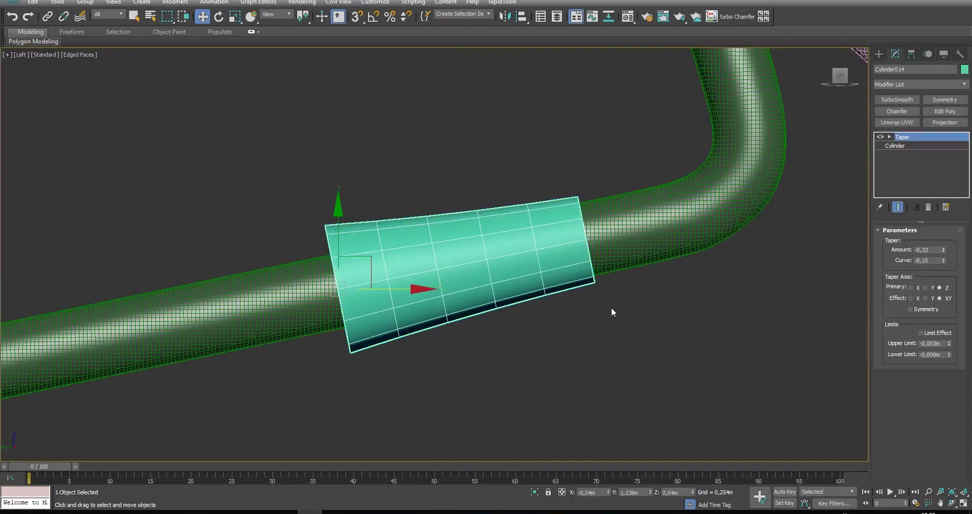
key(p)
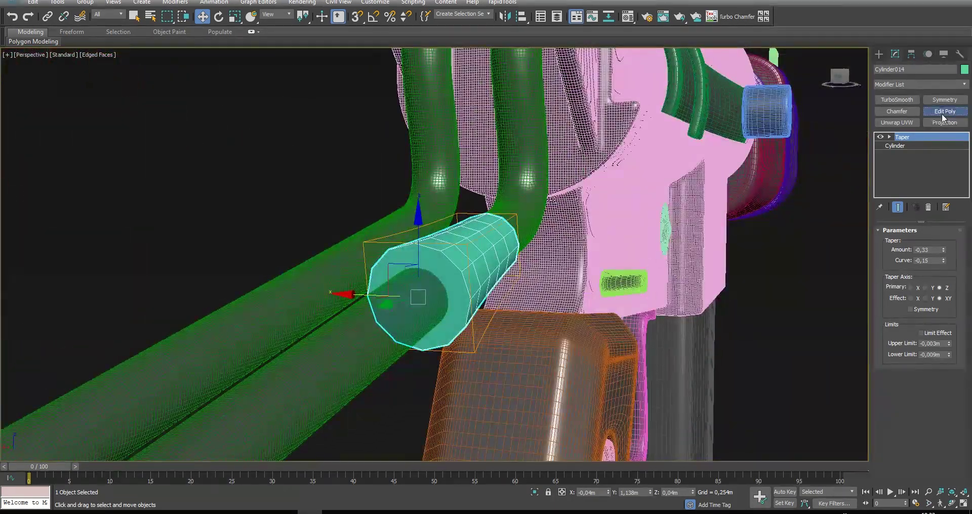
Add an Edit Poly modifier to the sleeve and select both end-cap polygons with By Angle at 45
click(944, 112)
click(930, 310)
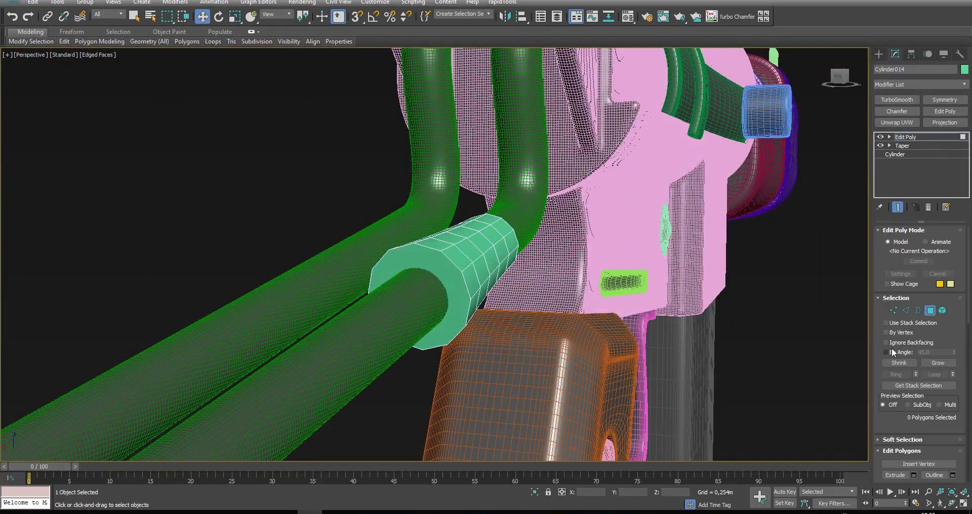
click(445, 296)
alt+middle_drag(552, 298, 464, 313)
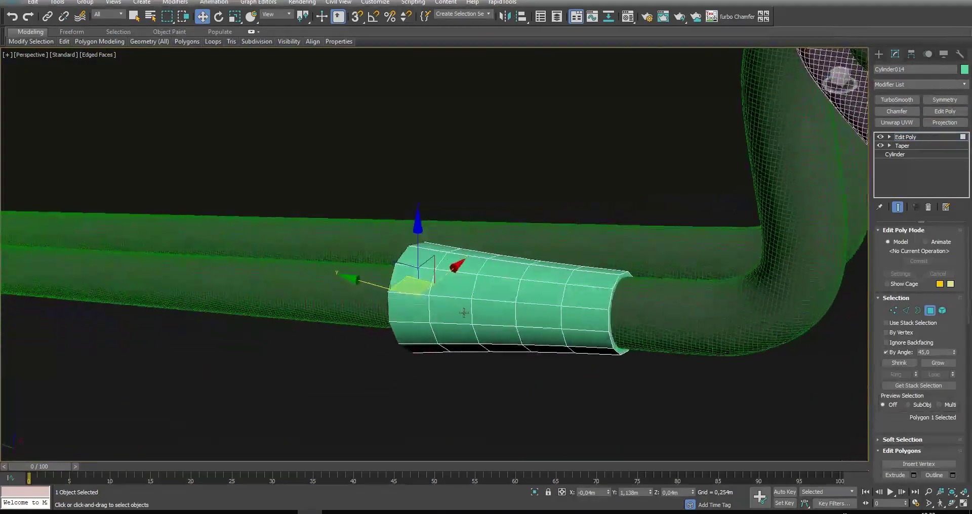
ctrl+click(615, 305)
Flare the sleeve's end nearest the rod bend slightly by scaling it in the Left view, and select the neighbouring vertex ring
scroll(606, 304, up, 5)
key(alt+w)
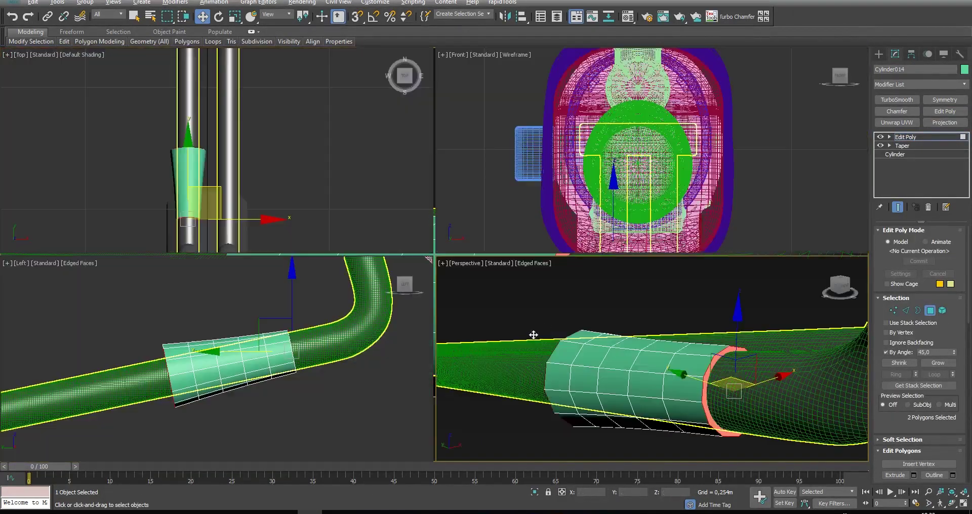
right_click(365, 369)
key(alt+w)
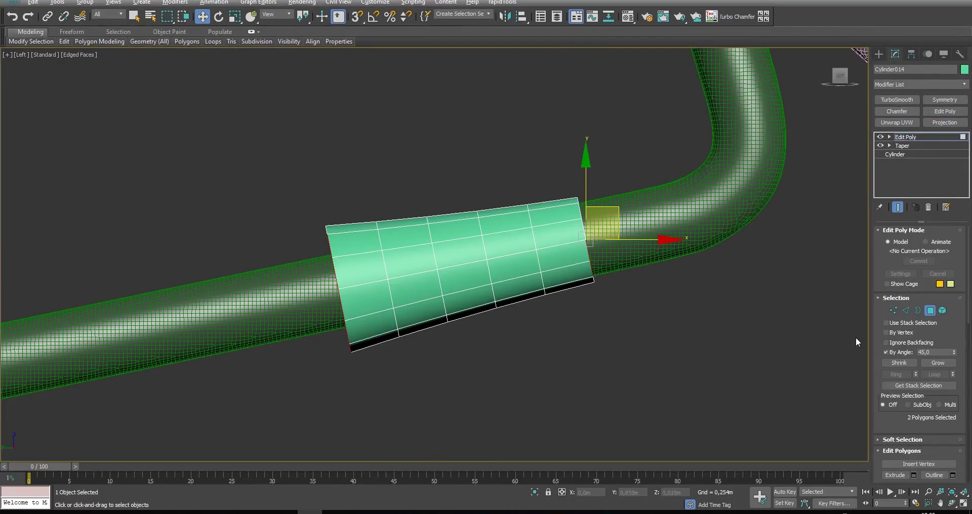
key(r)
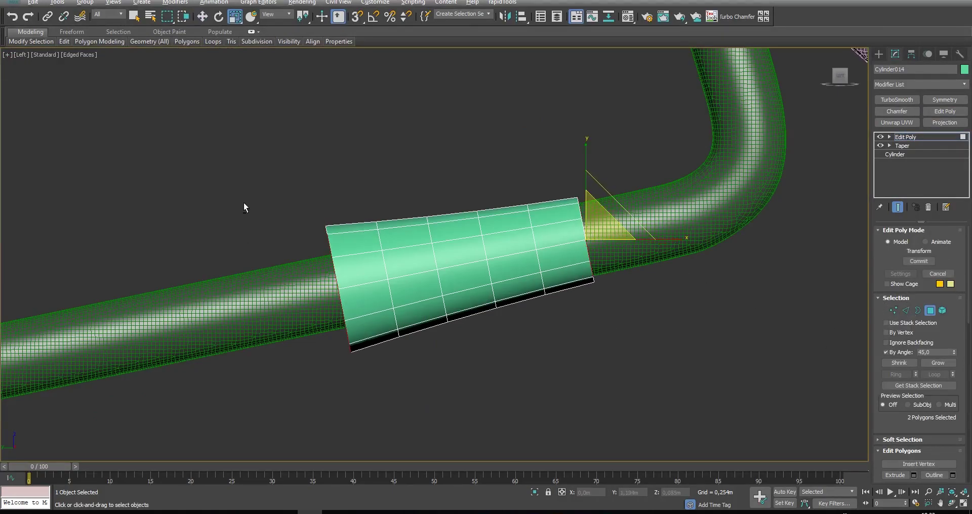
key(2)
double_click(536, 238)
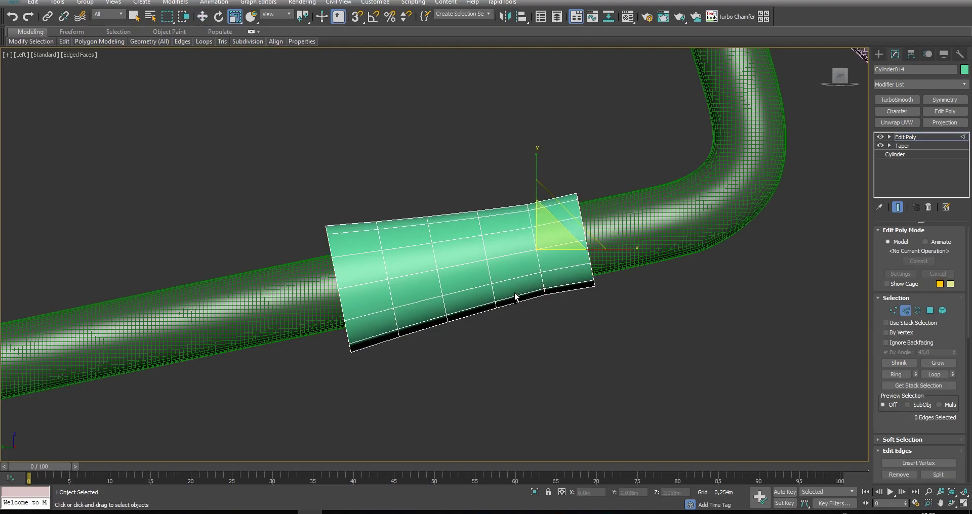
key(ctrl+z)
key(1)
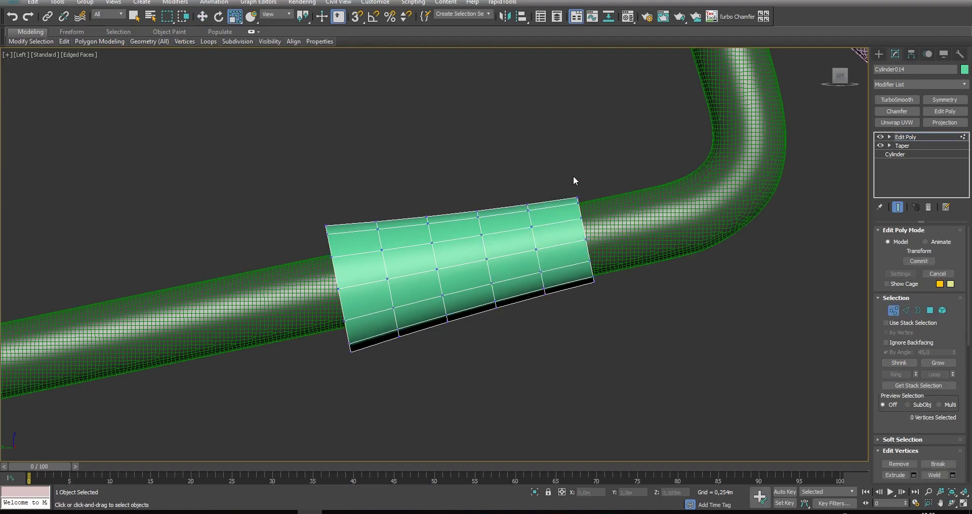
double_click(537, 243)
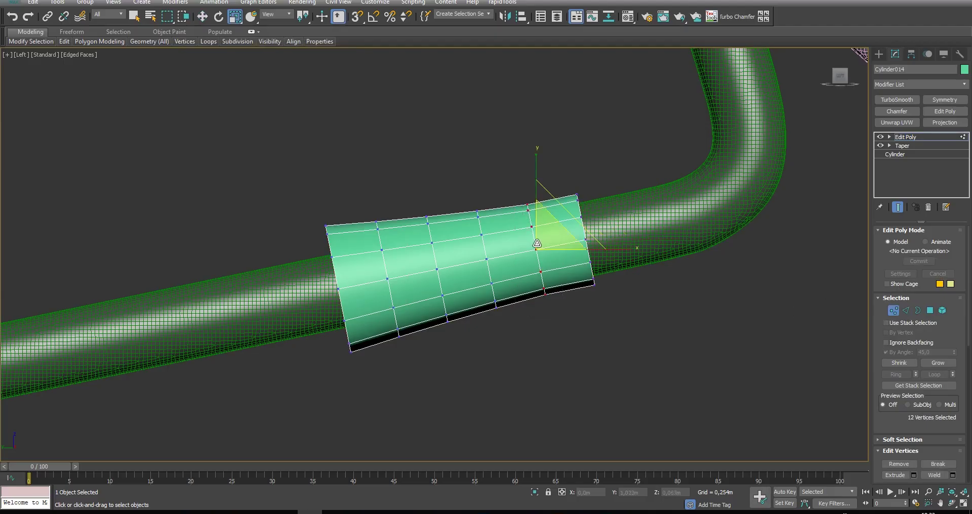
Select the polygons of both sleeve end caps and inset them toward the rod
key(p)
alt+middle_drag(542, 274, 618, 350)
scroll(586, 349, down, 4)
click(931, 311)
click(547, 327)
ctrl+click(340, 371)
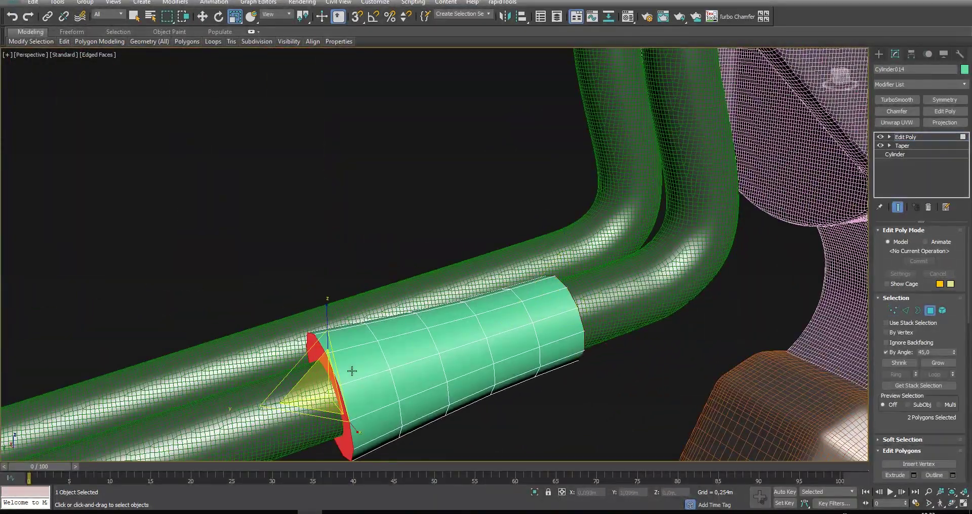
alt+middle_drag(351, 369, 431, 339)
scroll(925, 458, down, 3)
click(935, 442)
middle_drag(341, 398, 503, 350)
drag(504, 350, 538, 336)
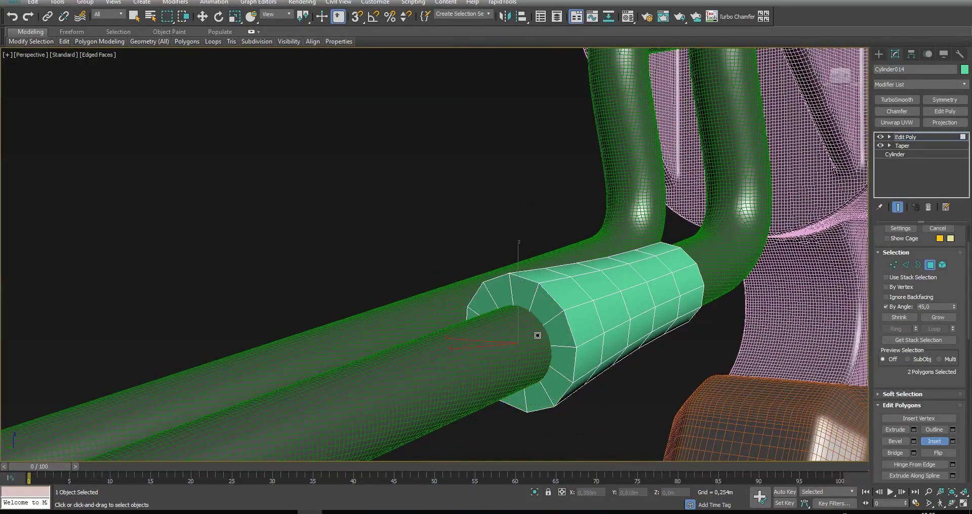
Add supporting edge loops around the rims of both sleeve ends with SwiftLoop
mouse_move(64, 43)
click(95, 72)
scroll(537, 292, up, 2)
click(534, 296)
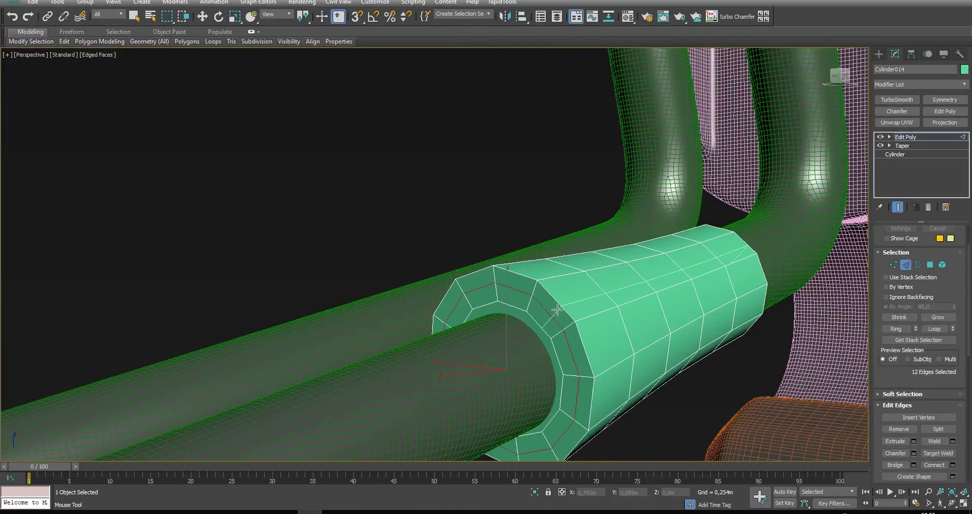
mouse_move(564, 319)
alt+middle_down()
mouse_move(583, 324)
mouse_move(499, 322)
alt+middle_up()
key(F3)
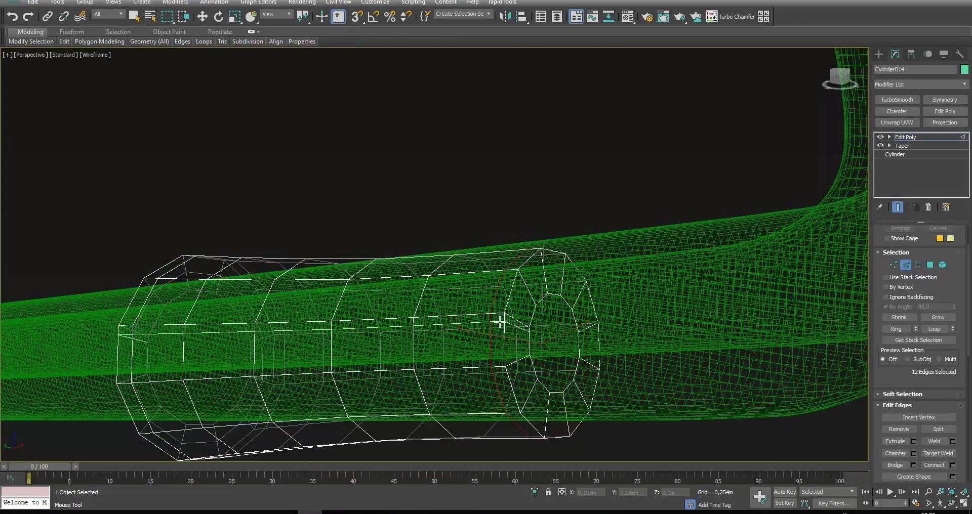
click(526, 287)
key(F3)
key(w)
Add a TurboSmooth modifier to the sleeve, raise its iterations, and check the smoothed shape without edged faces
click(897, 100)
key(F4)
scroll(563, 172, down, 4)
mouse_move(563, 171)
alt+middle_down()
mouse_move(581, 197)
mouse_move(620, 188)
alt+middle_up()
click(953, 246)
click(422, 338)
scroll(422, 340, down, 5)
alt+middle_drag(424, 341, 582, 350)
scroll(584, 350, up, 5)
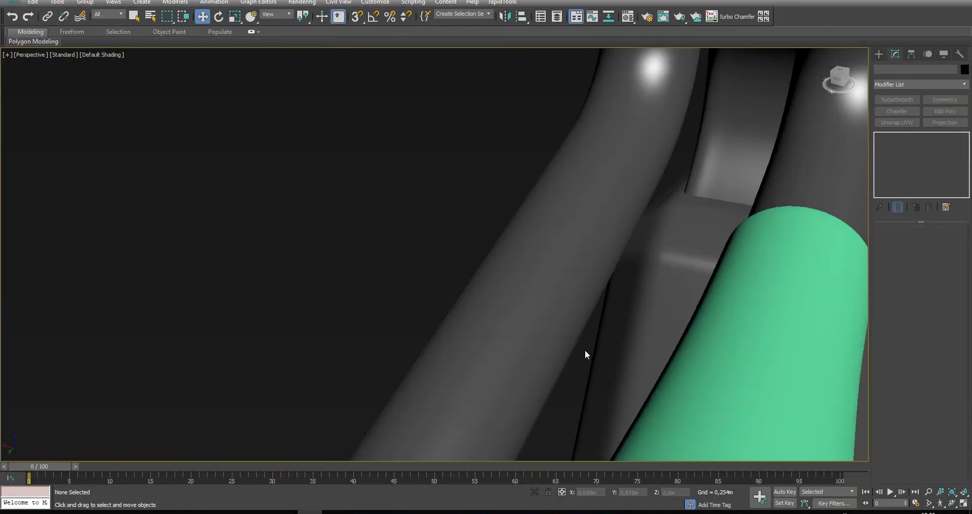
scroll(585, 351, down, 4)
Clone the sleeve as an element within its Edit Poly modifier and align the copy on the parallel stock rod
click(603, 353)
click(909, 154)
click(910, 146)
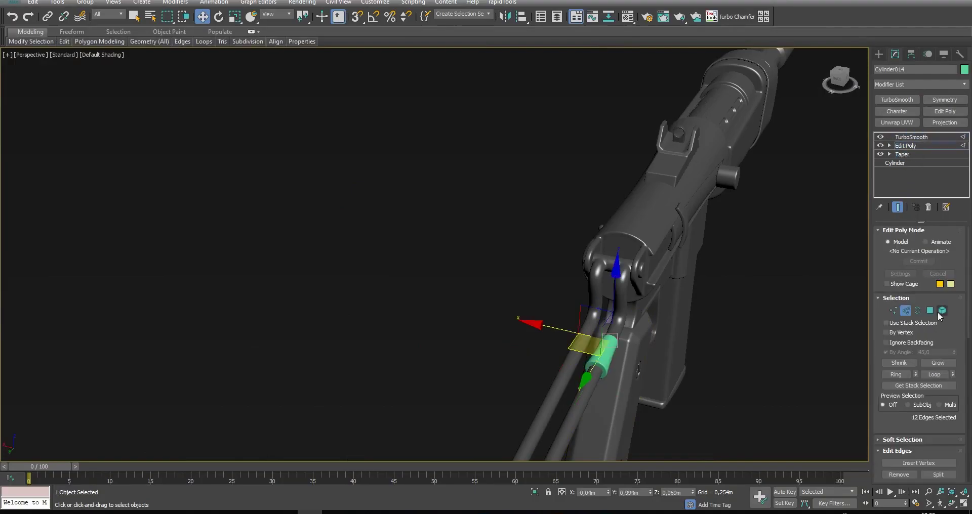
click(943, 310)
key(F4)
click(608, 360)
scroll(616, 372, up, 5)
shift+drag(505, 286, 406, 262)
click(545, 238)
alt+middle_drag(544, 238, 462, 285)
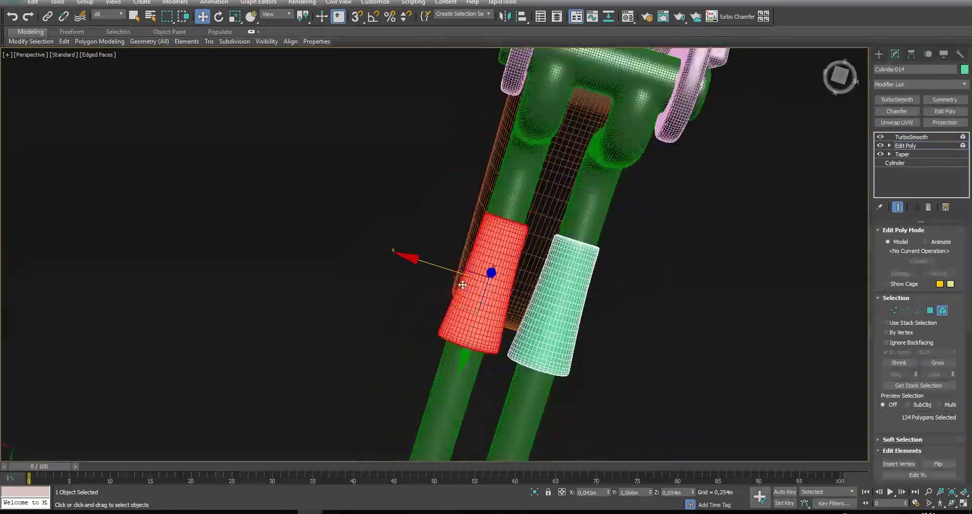
drag(450, 268, 447, 269)
click(418, 295)
Hide edged faces and assign the dark glossy material from the Material Editor to the two sleeves
key(F4)
alt+middle_drag(418, 296, 610, 217)
scroll(609, 216, down, 1)
key(m)
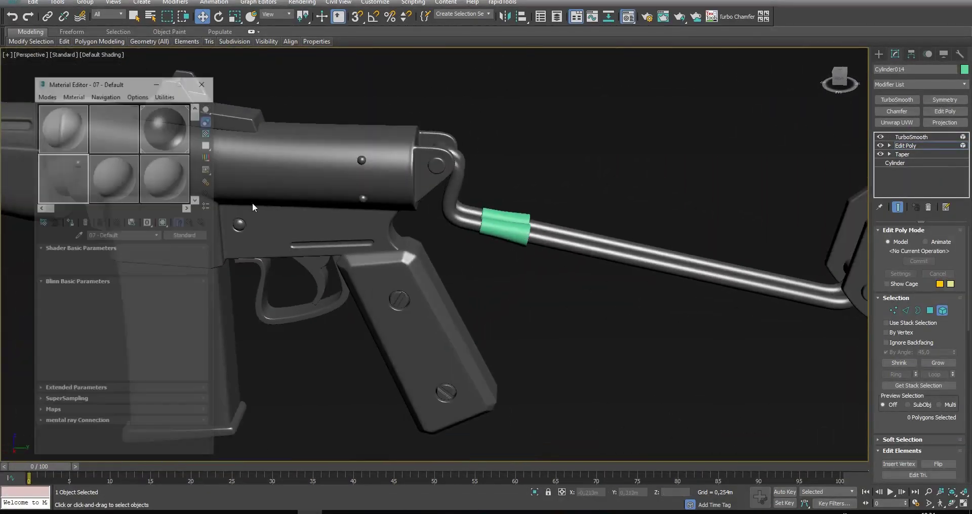
drag(168, 130, 502, 226)
alt+middle_drag(533, 252, 447, 228)
scroll(416, 230, down, 4)
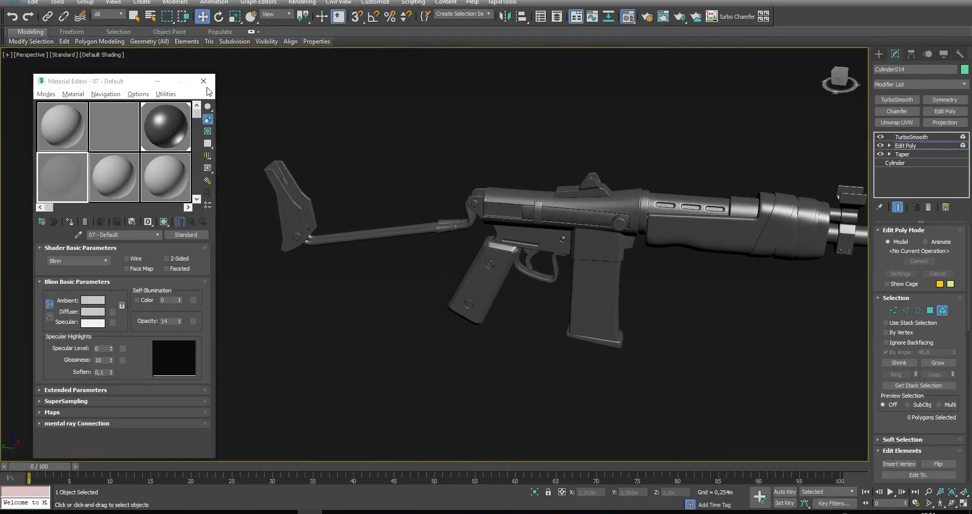
click(205, 82)
alt+middle_drag(339, 188, 515, 236)
scroll(545, 214, down, 1)
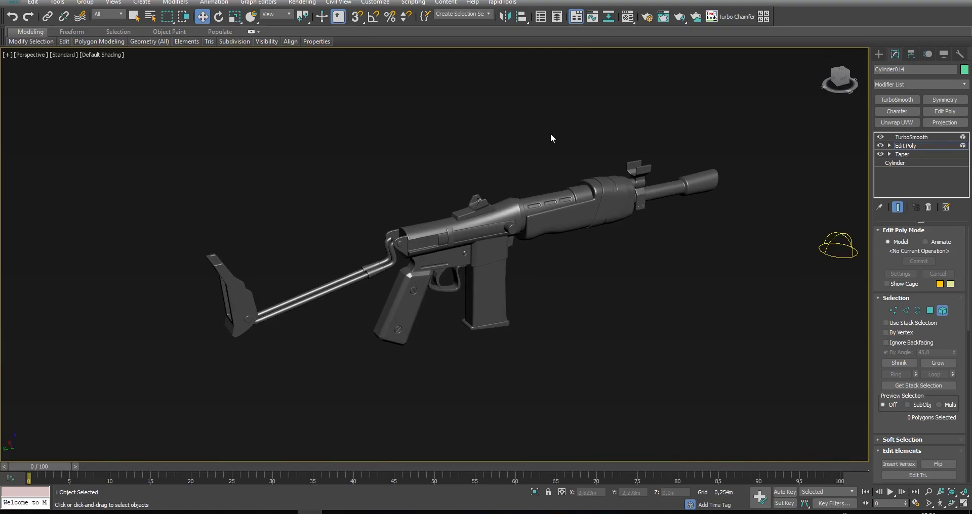
alt+middle_drag(551, 133, 521, 196)
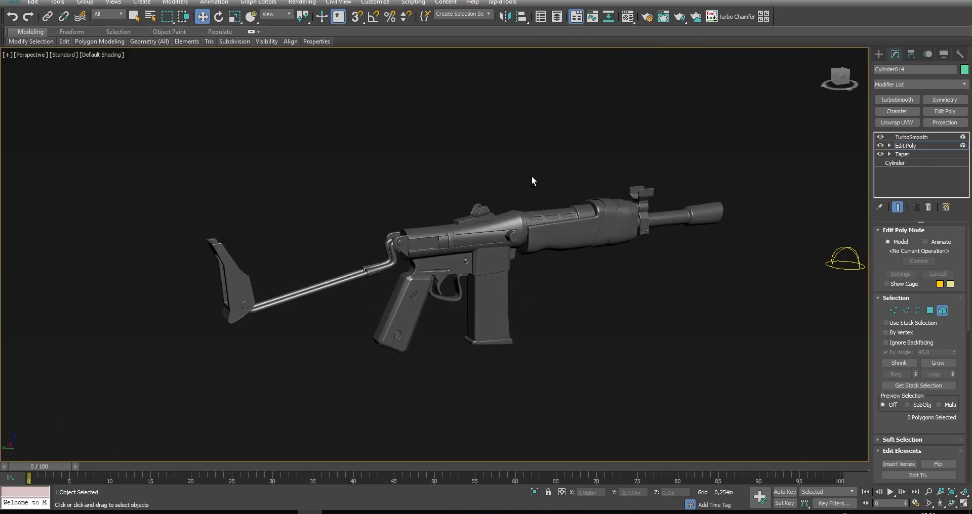